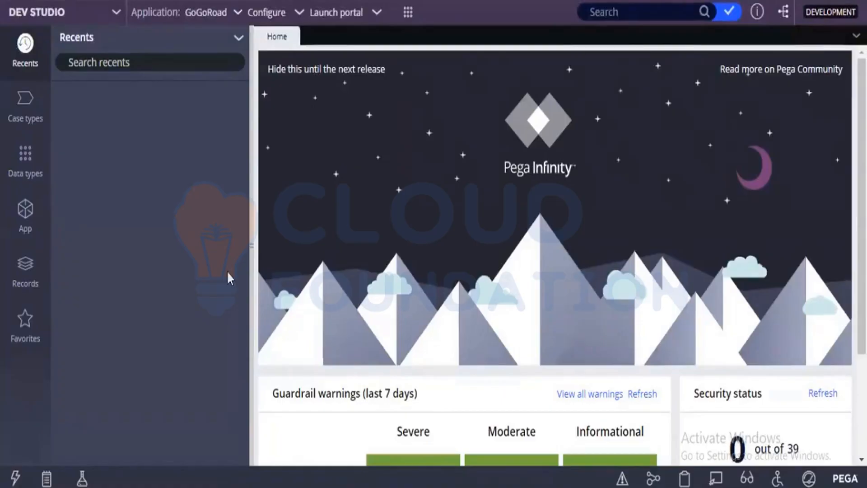
Step: Open the list of Section rule instances from the User Interface category of the records
click(17, 290)
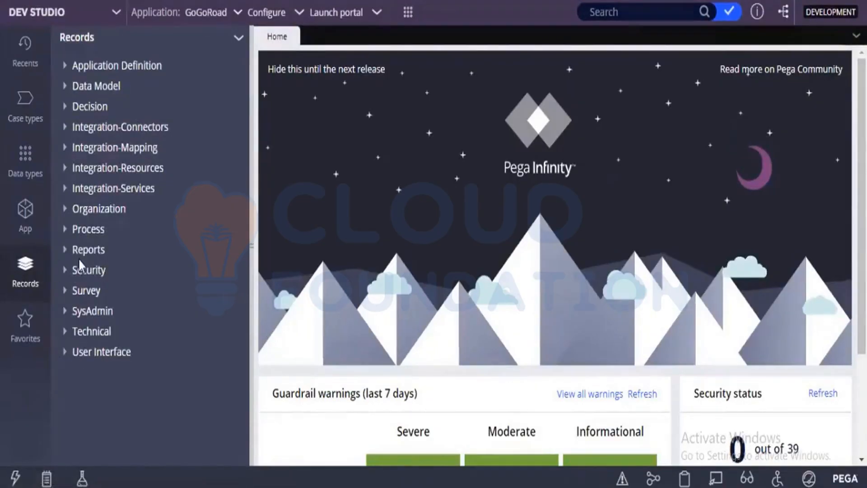
click(63, 356)
scroll(101, 429, down, 2)
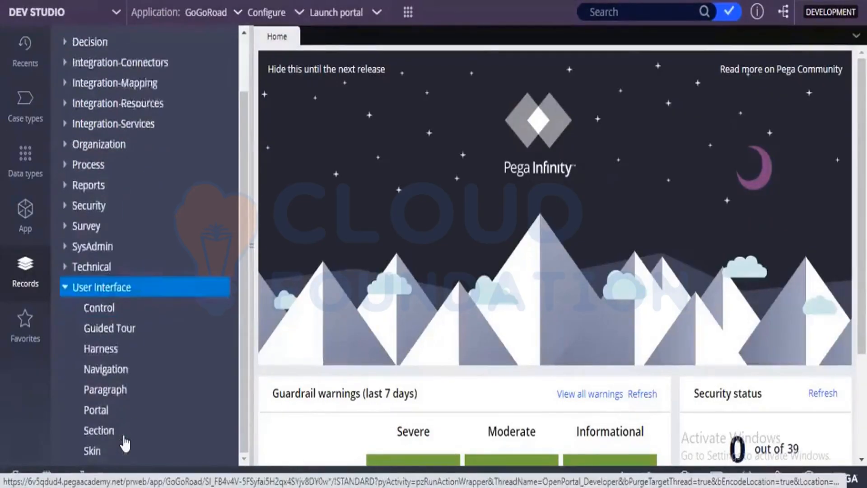
click(102, 432)
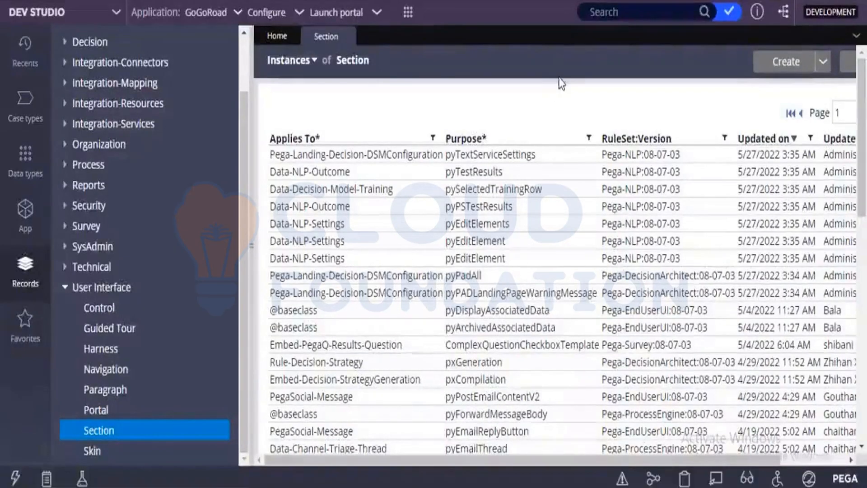
Step: Inspect the HTML source of the ActionExternal and pyForwardMessageBody sections, then close both records
scroll(471, 299, down, 10)
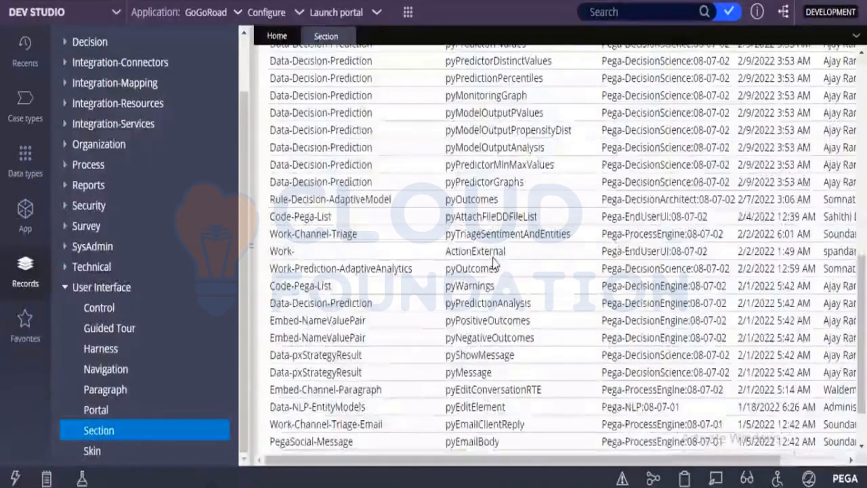
click(492, 258)
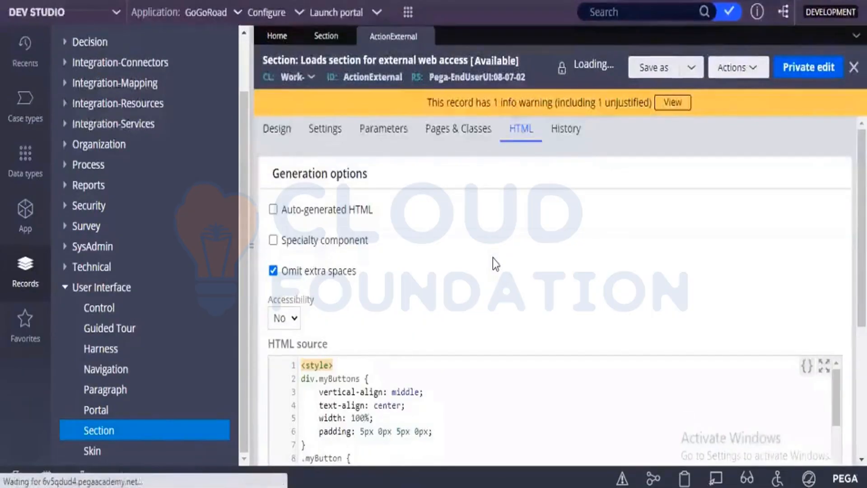
click(321, 36)
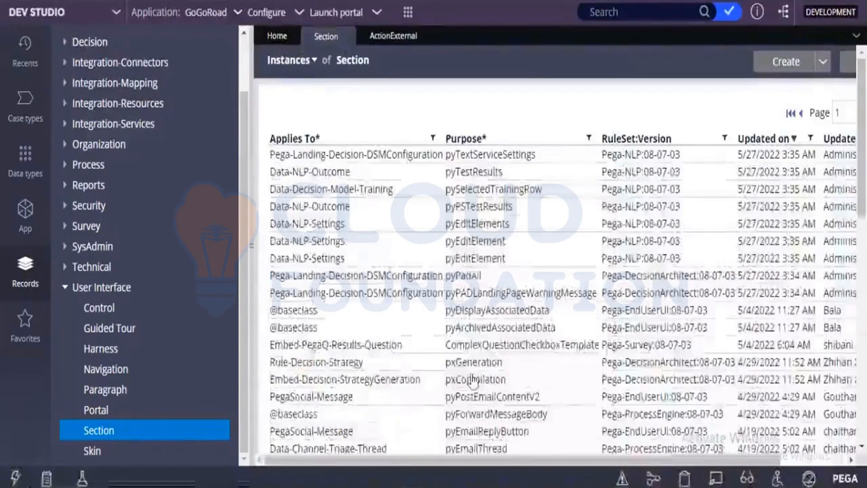
click(478, 419)
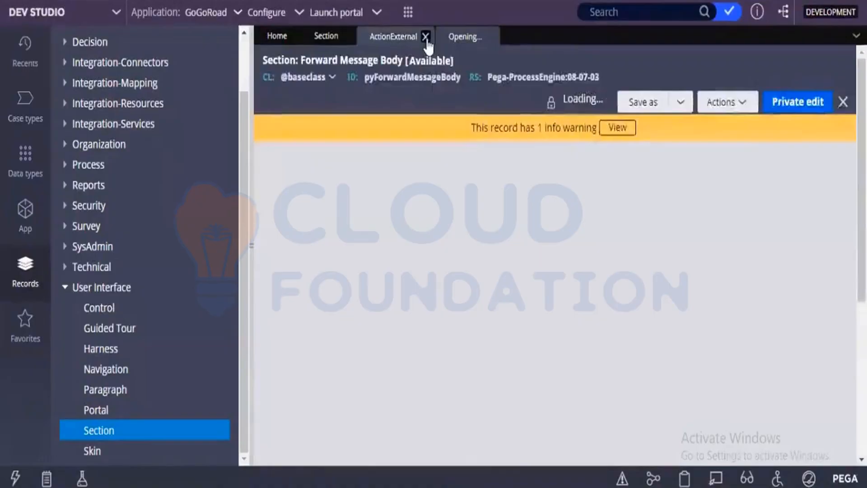
click(425, 36)
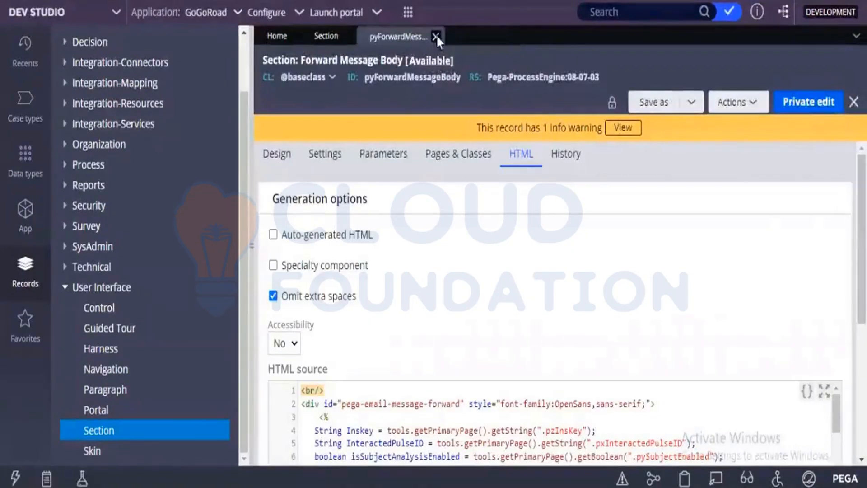
click(436, 36)
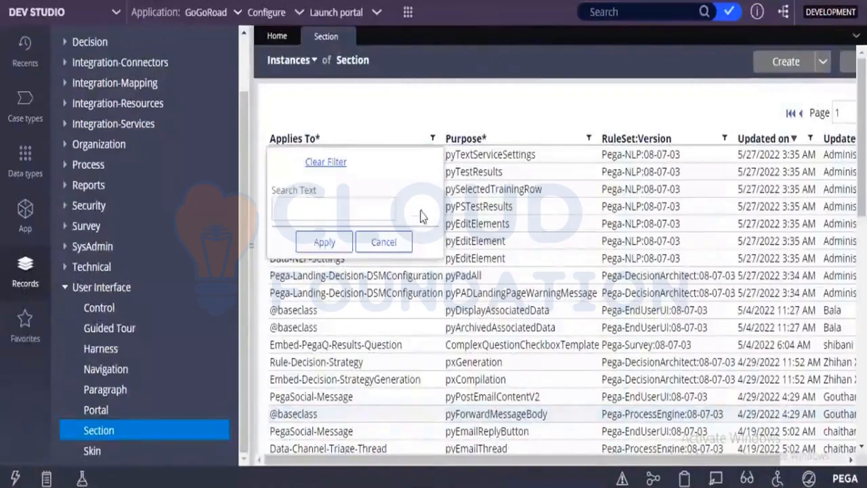
Step: Filter the section list's Applies To column by "gogo" and open the SelectServiceProvider section of GoGo-GoGoRoad-Work-AssistanceRequest
click(380, 210)
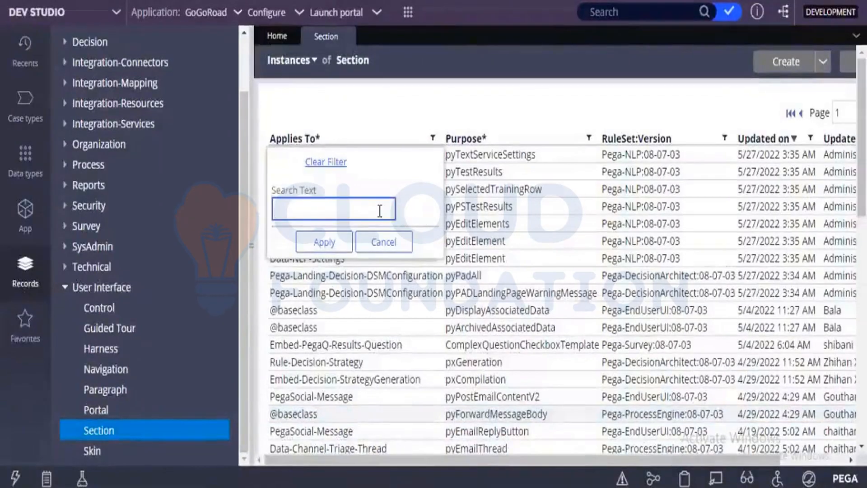
text(gogo)
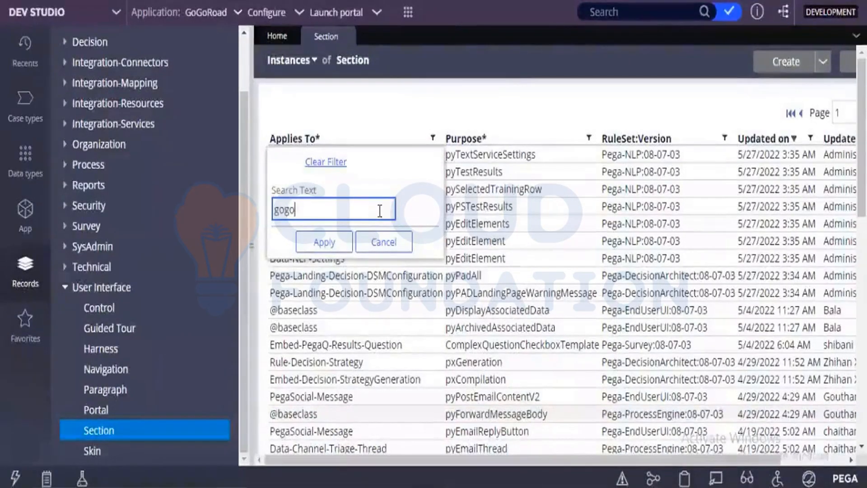
click(316, 244)
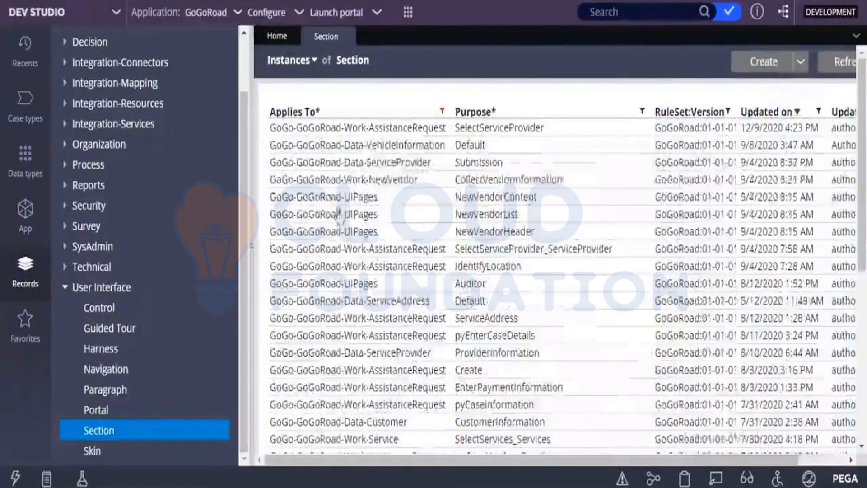
click(383, 127)
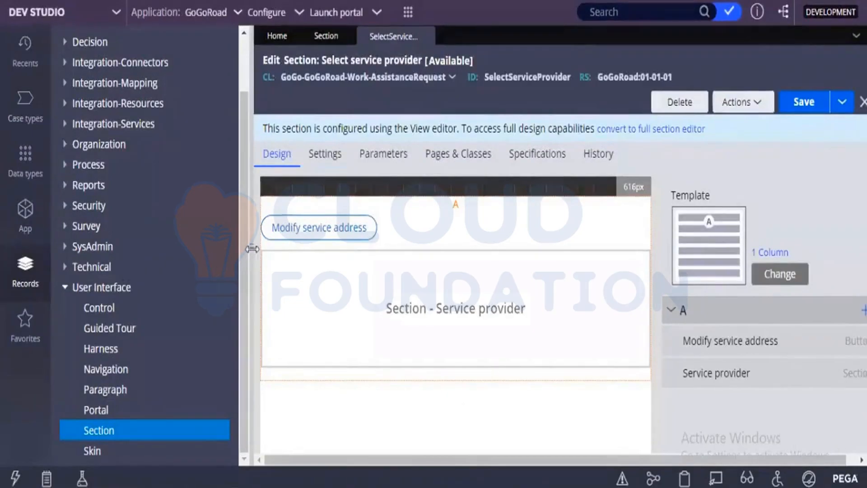
drag(144, 242, 100, 250)
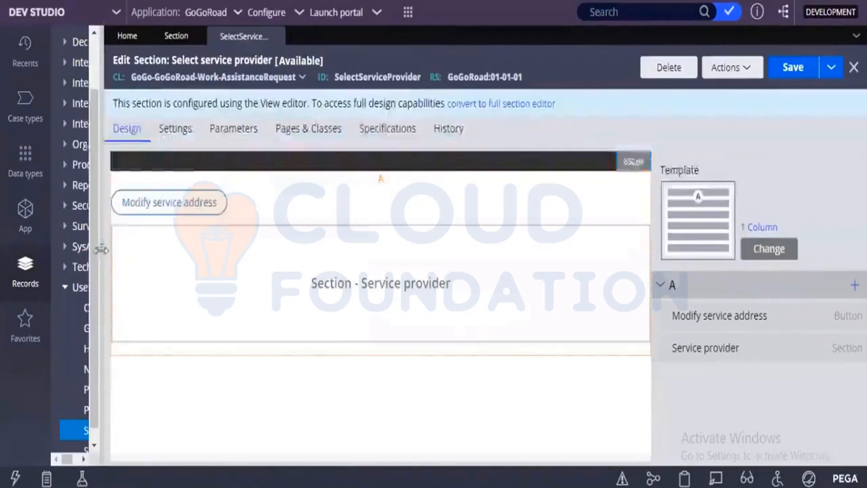
click(252, 316)
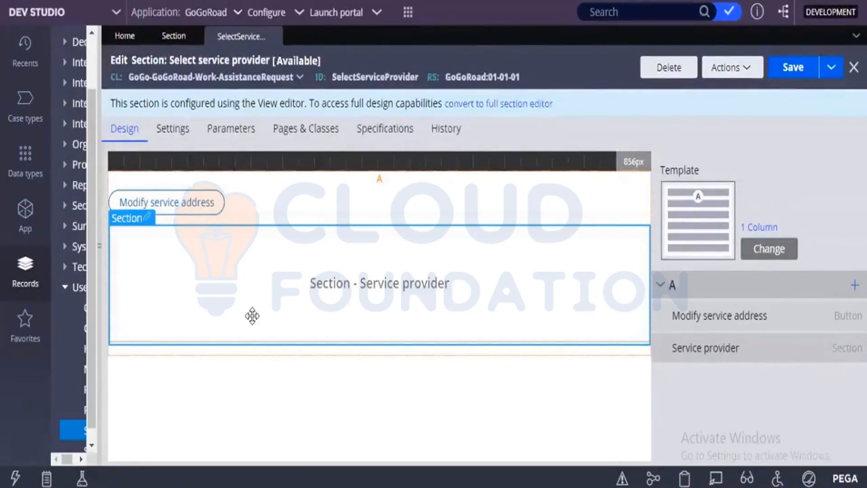
click(72, 14)
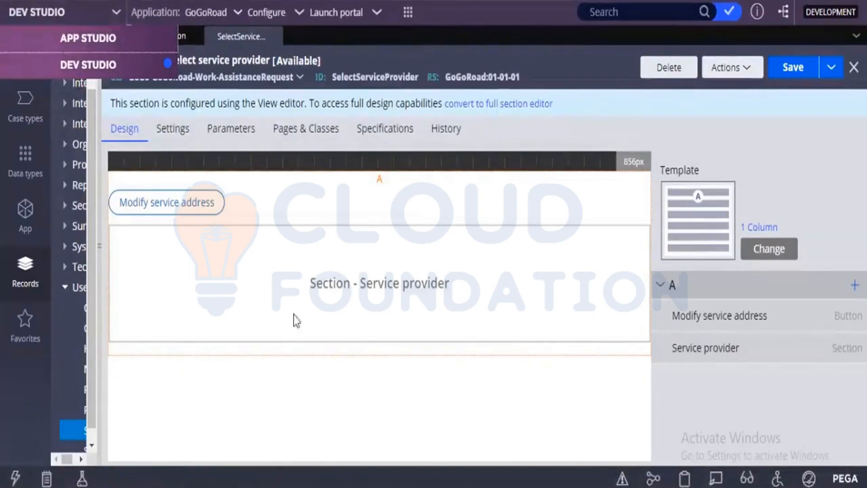
click(329, 423)
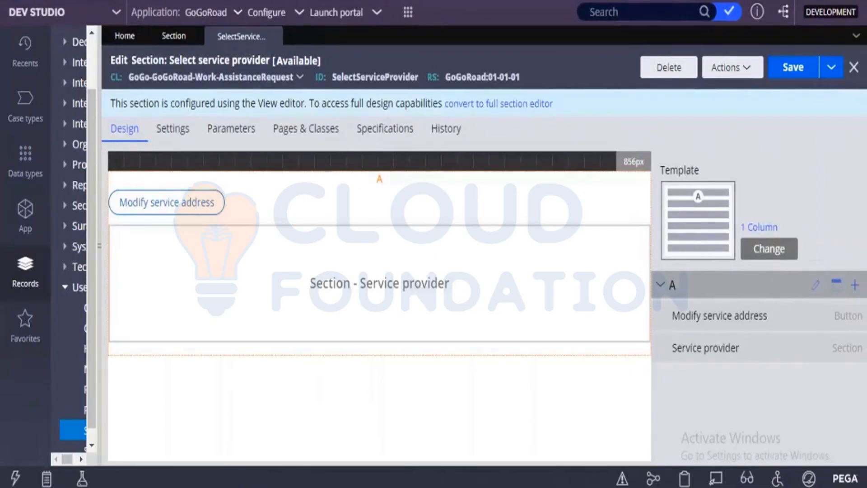
Step: Look through the control types that can be added to region A of the SelectServiceProvider section
click(815, 285)
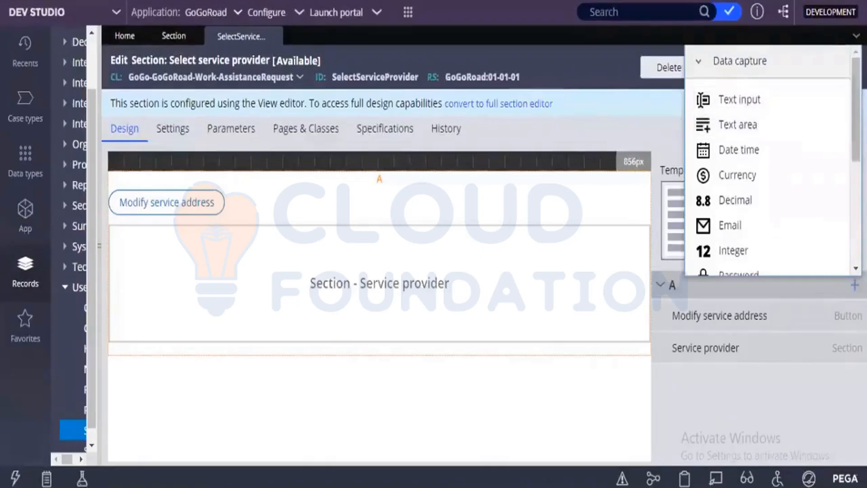
scroll(768, 162, down, 5)
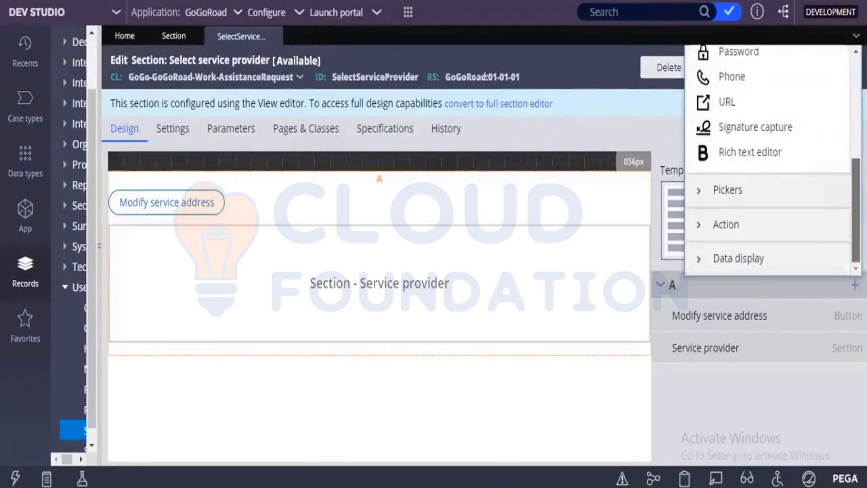
scroll(843, 100, up, 5)
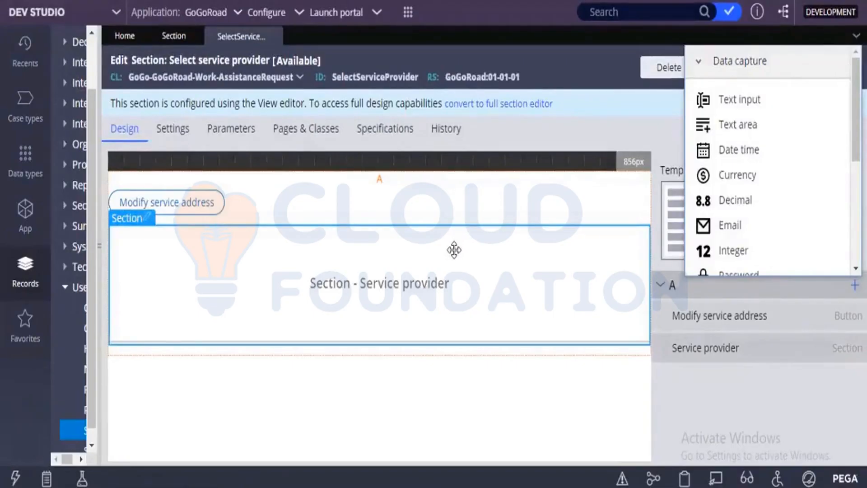
click(485, 78)
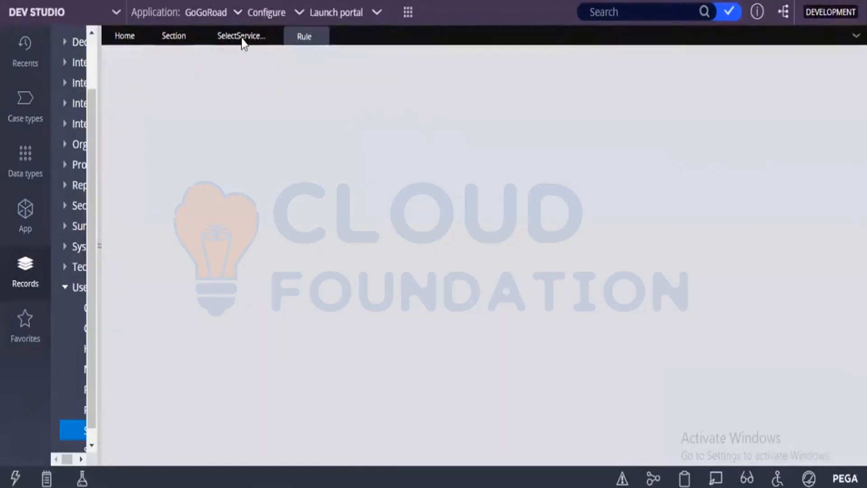
click(243, 40)
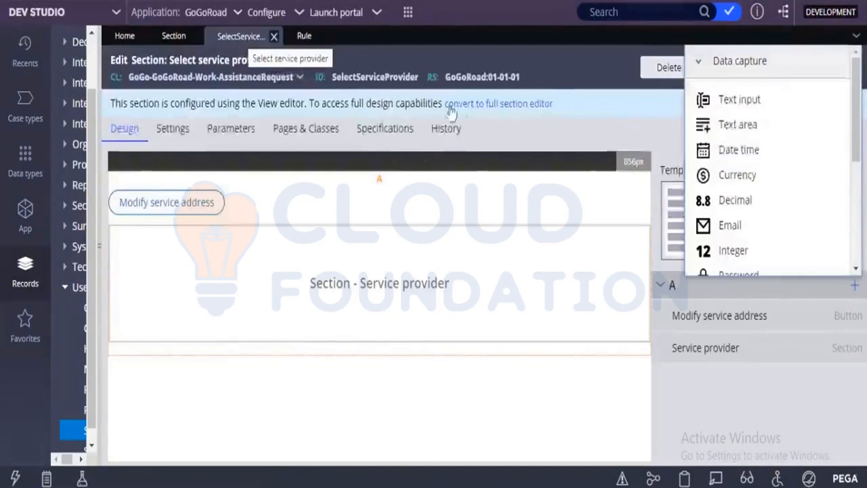
Step: Convert the templated SelectServiceProvider section to the full section editor and confirm the conversion
click(517, 104)
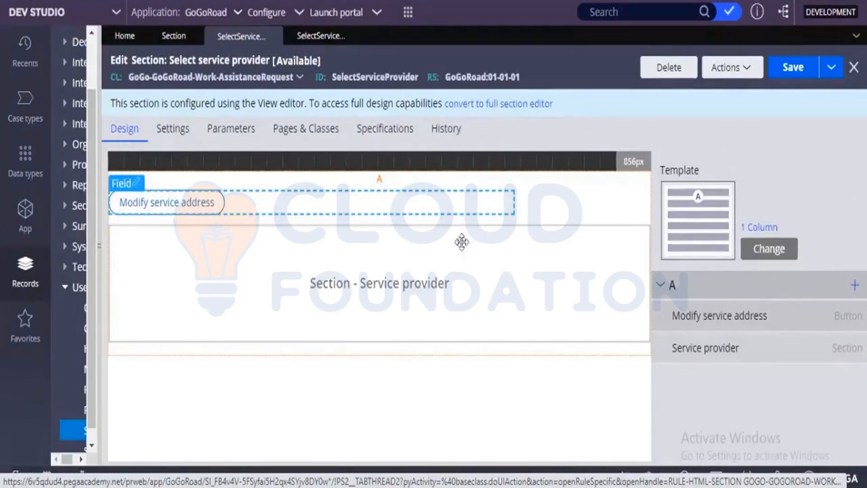
double_click(398, 78)
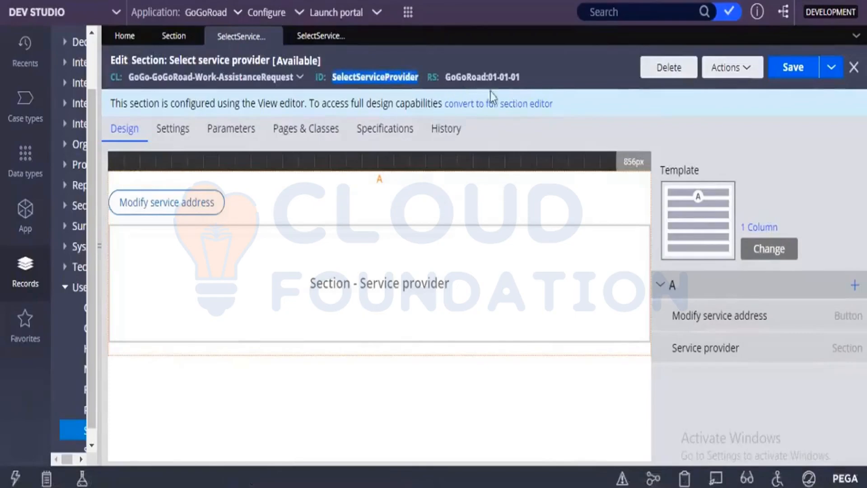
click(495, 109)
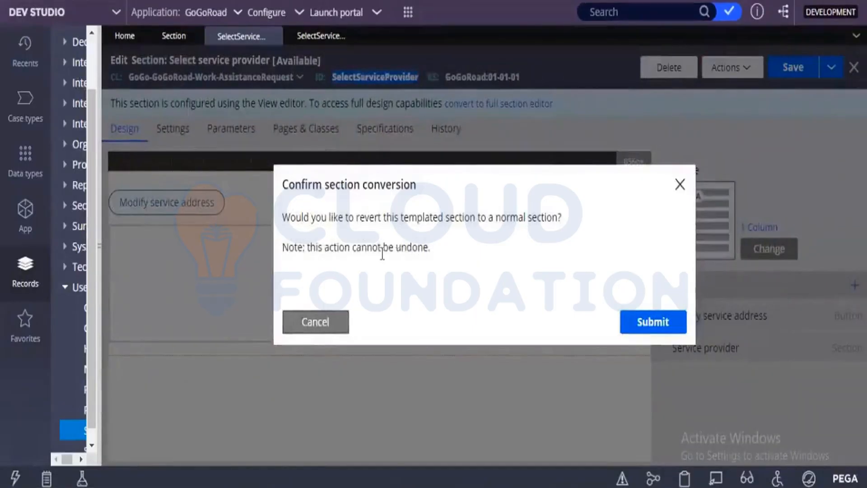
drag(315, 247, 431, 251)
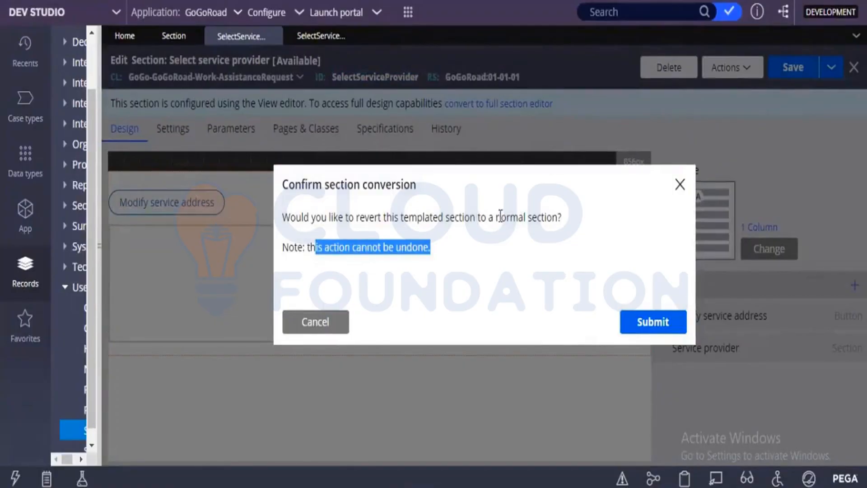
drag(496, 217, 560, 215)
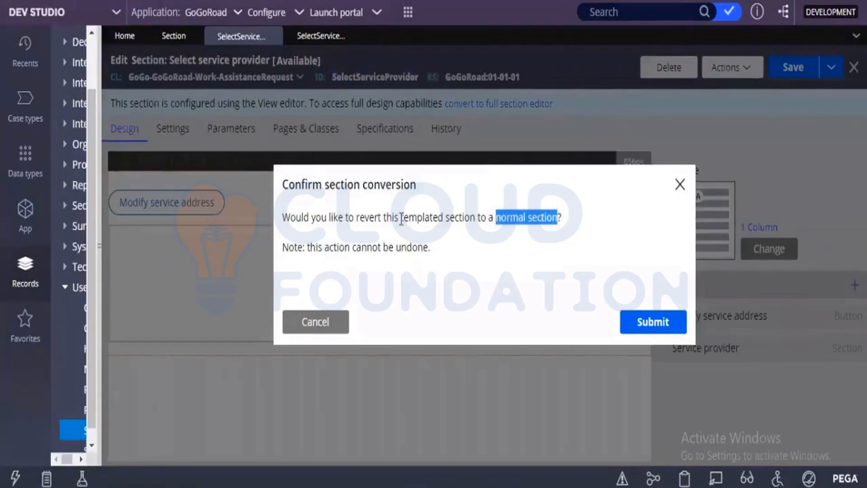
drag(400, 217, 472, 212)
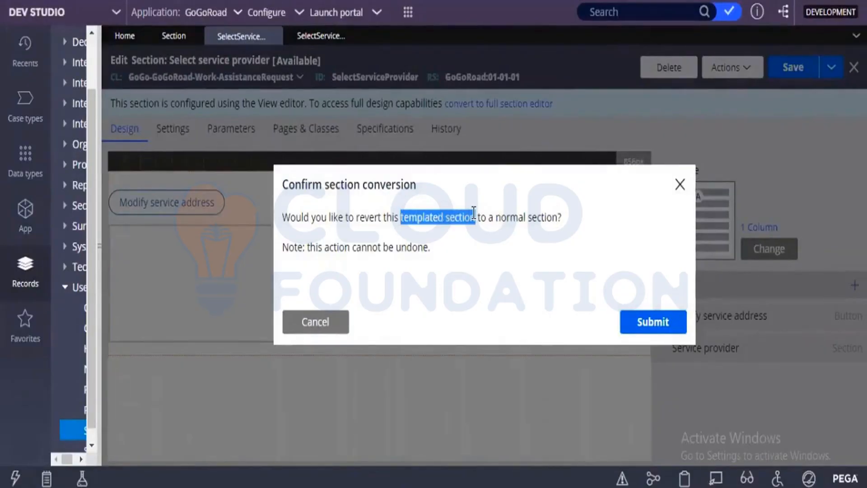
drag(473, 212, 476, 213)
click(655, 323)
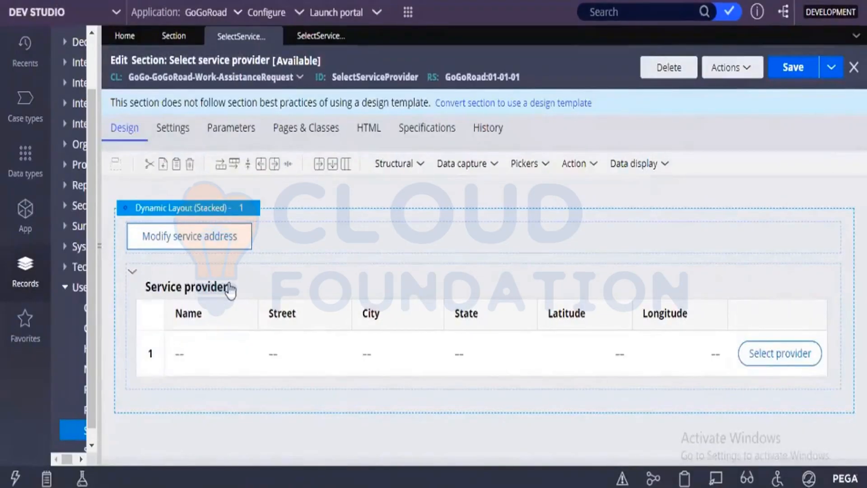
Step: Open the GoGoRoad ruleset from the SelectServiceProvider section and enable "Use check-out?" in its security settings
click(477, 77)
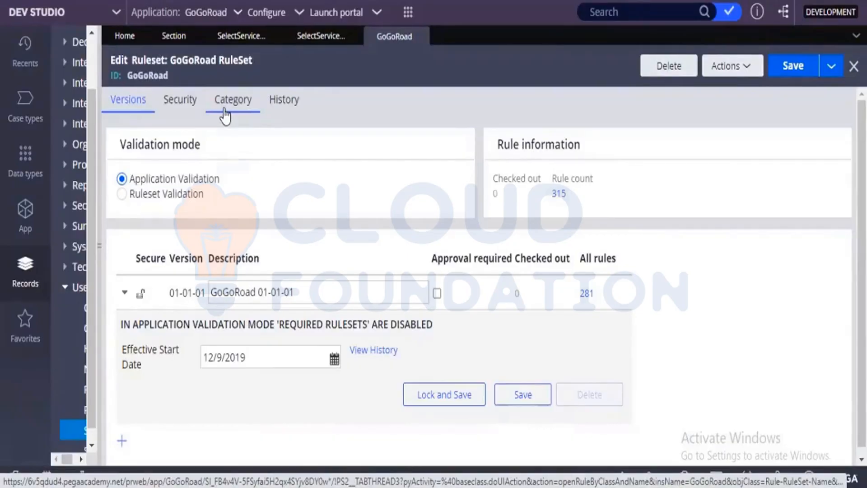
click(297, 36)
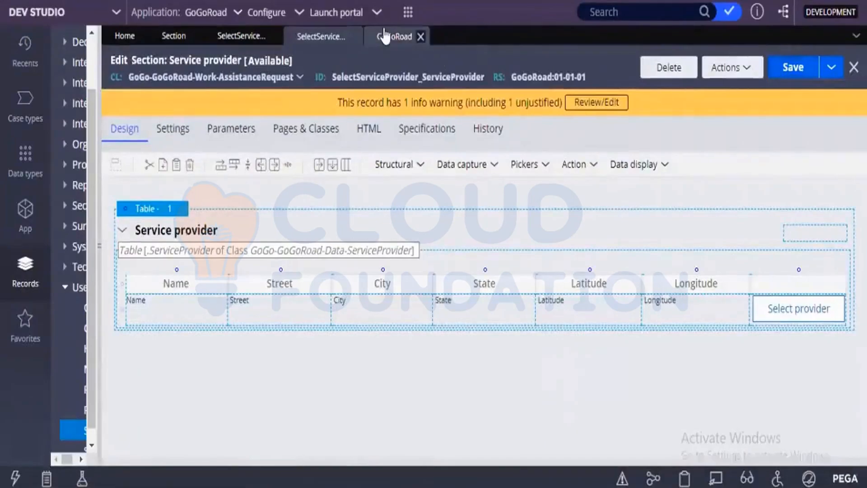
click(388, 36)
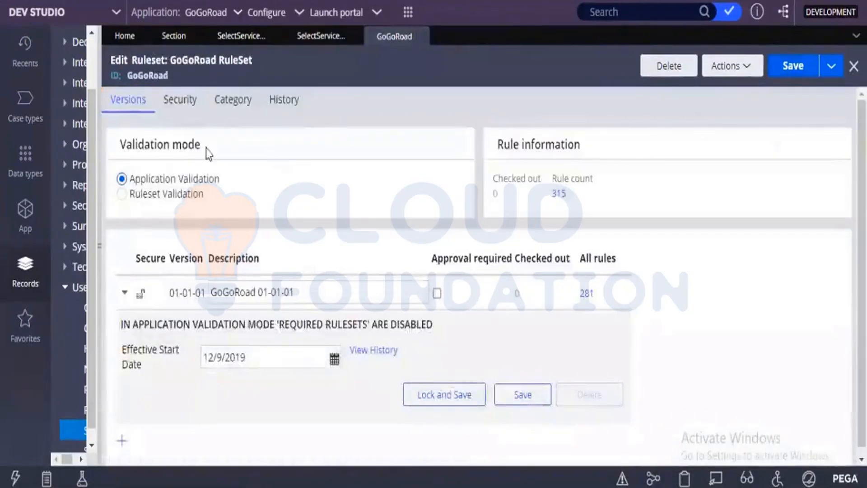
click(228, 101)
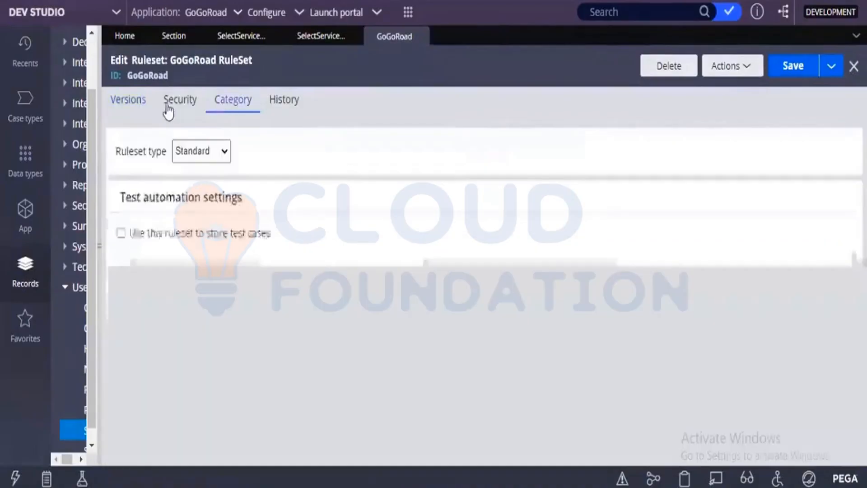
click(167, 111)
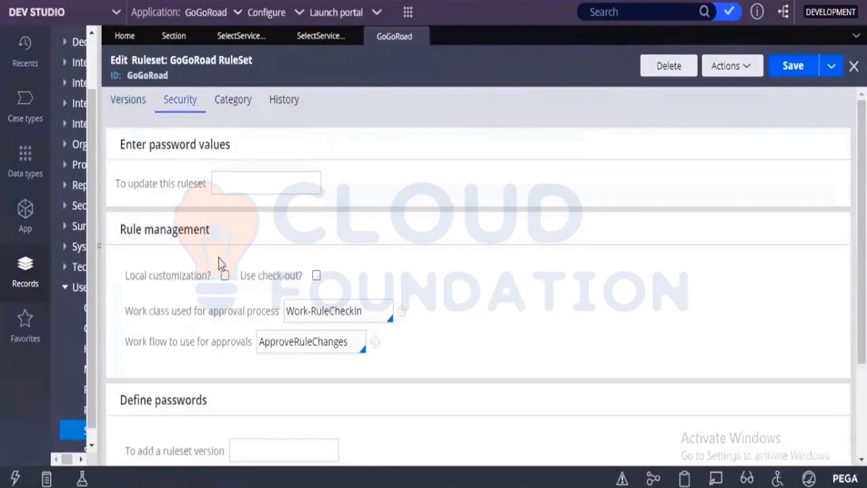
click(316, 275)
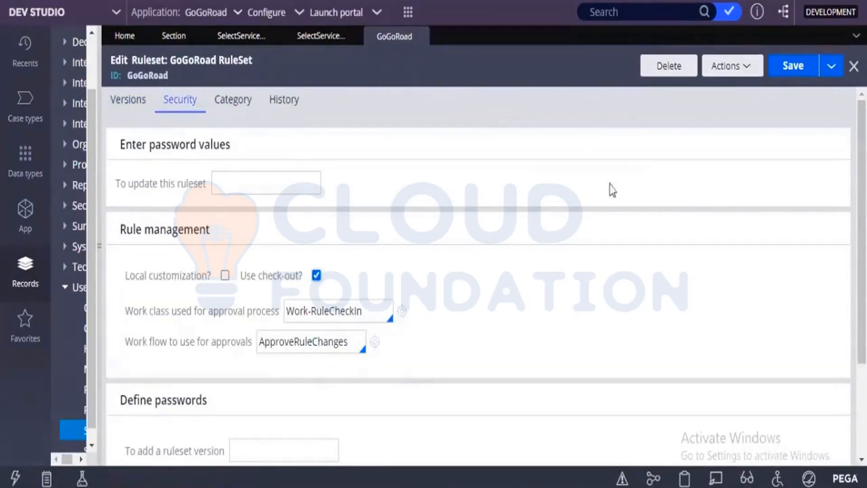
Step: Save the GoGoRoad ruleset with check-out enabled, and refresh the SelectServiceProvider_ServiceProvider section rule
click(807, 65)
click(301, 41)
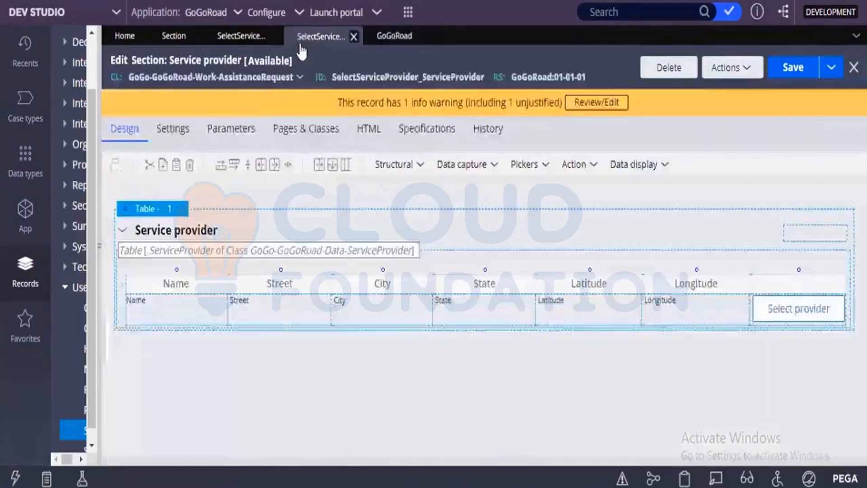
click(726, 71)
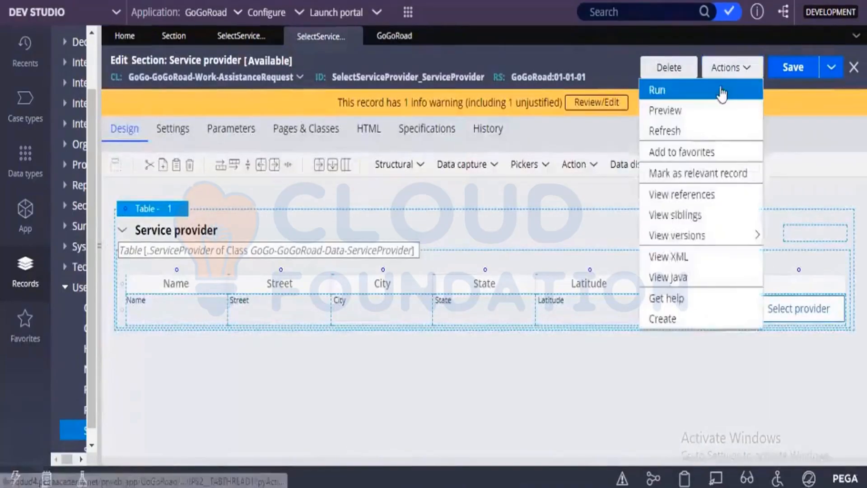
click(718, 131)
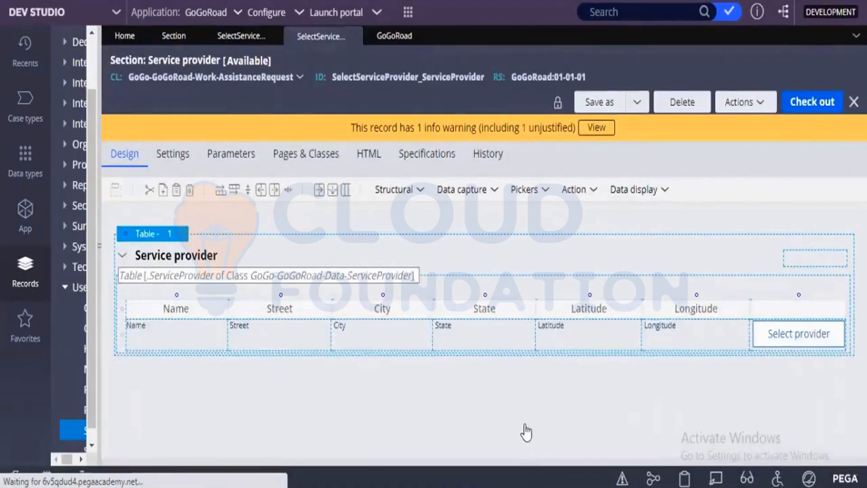
Step: Reopen the GoGoRoad ruleset from the section and examine its ID and the version number listed under its versions
click(529, 81)
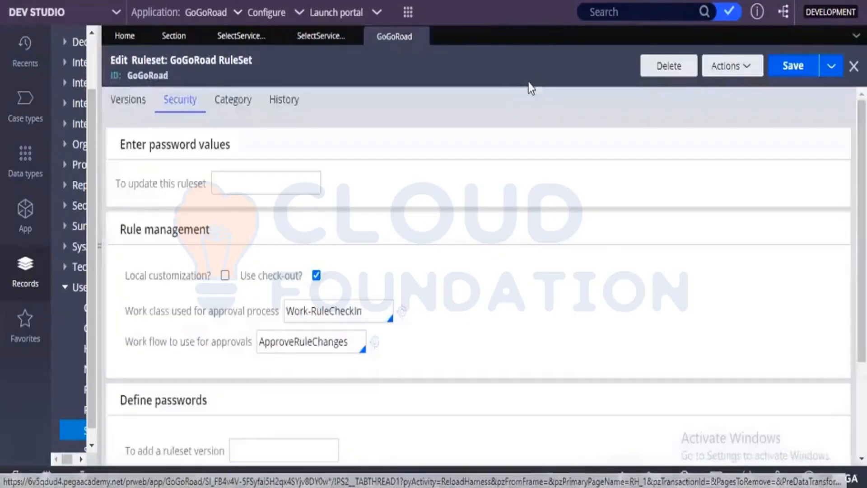
click(124, 105)
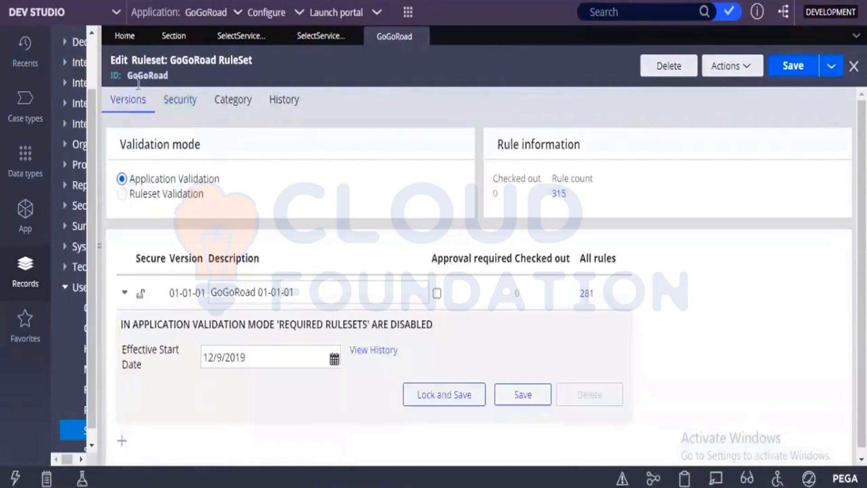
double_click(155, 75)
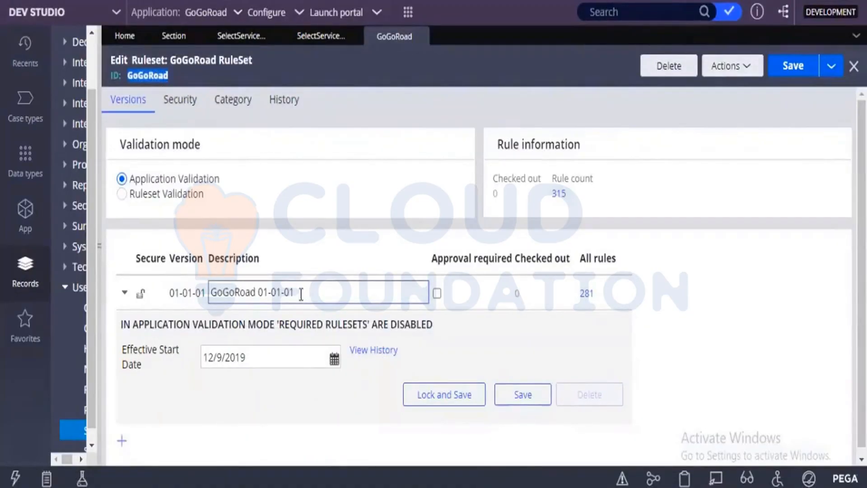
drag(299, 292, 261, 294)
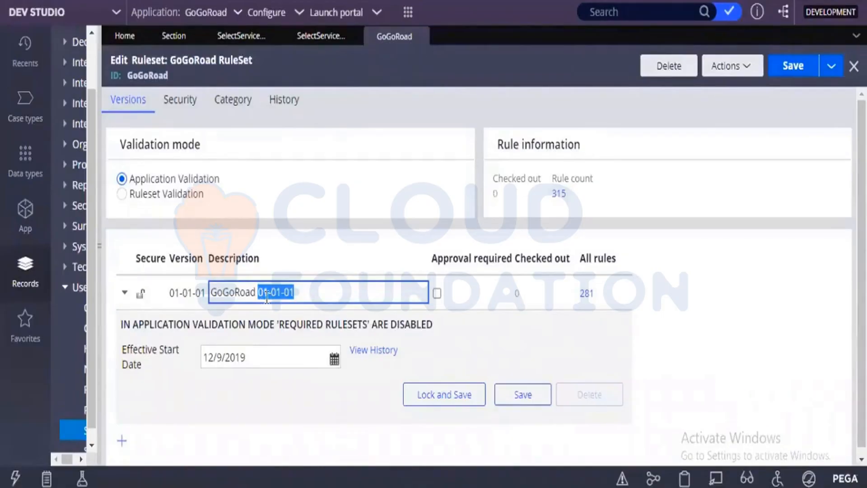
click(300, 296)
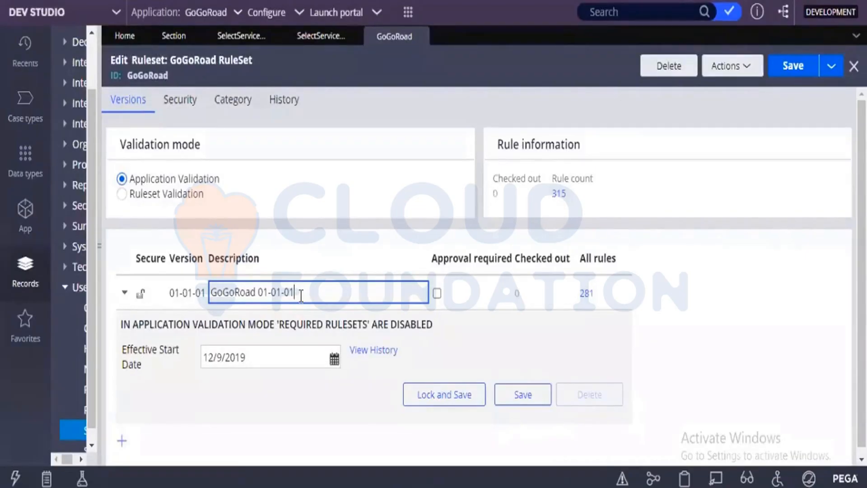
drag(301, 296, 257, 290)
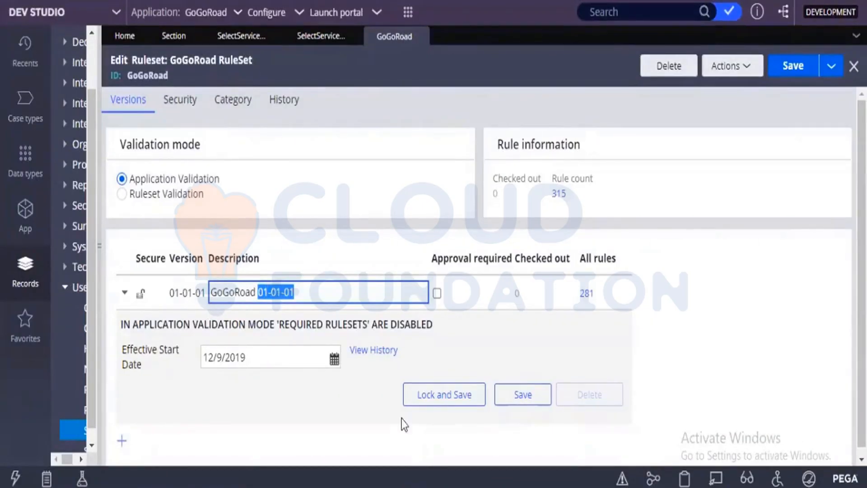
Step: Switch to the Notepad notes file, write "Rules" below the "Call C" line and remove the extra blank lines above it
key(alt+Tab)
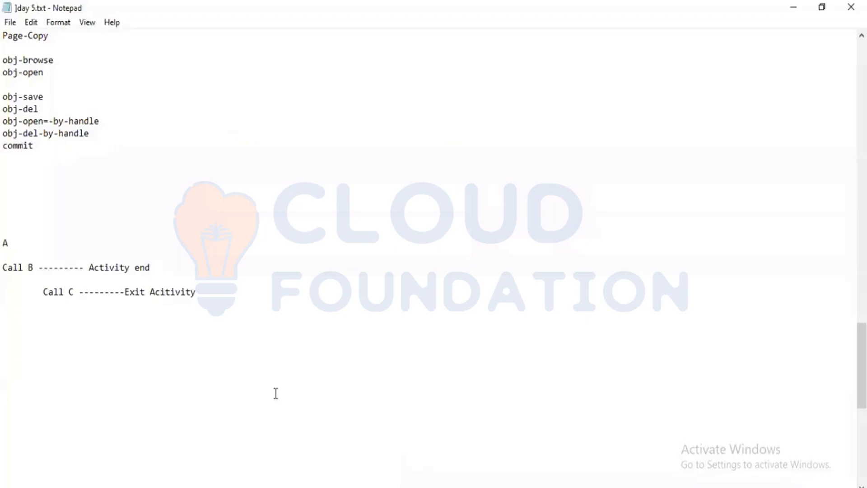
text(Ru)
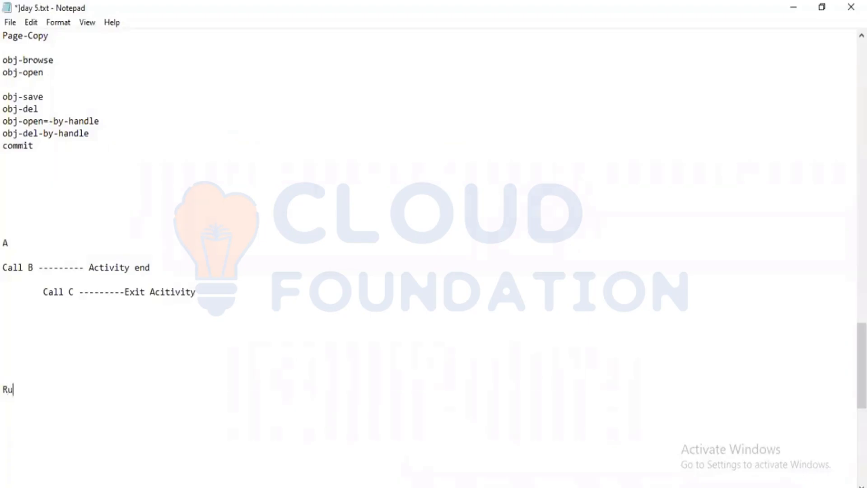
text(les)
key(Left)
key(Left)
key(Left)
key(Left)
key(Left)
key(BackSpace)
key(BackSpace)
key(BackSpace)
key(BackSpace)
click(17, 341)
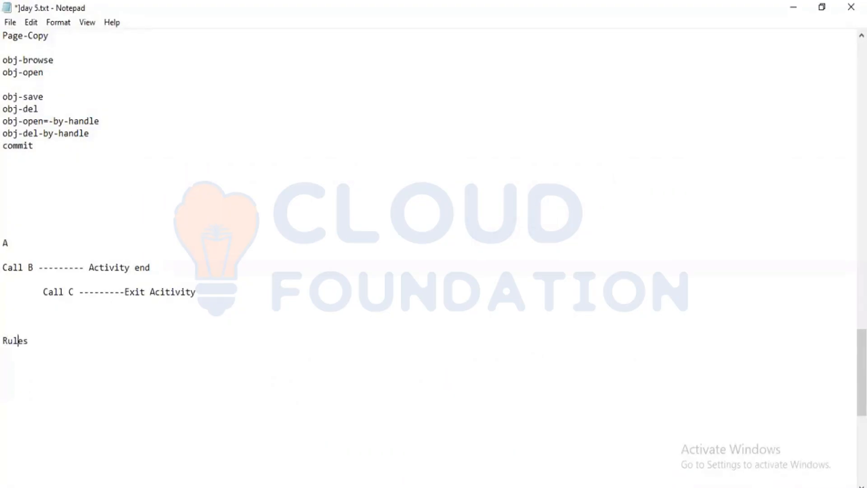
Step: Add the line "Container of ruls is ruleset" below the "Rules" heading, separated by a blank line
click(28, 341)
key(Return)
key(Return)
text(Container of r)
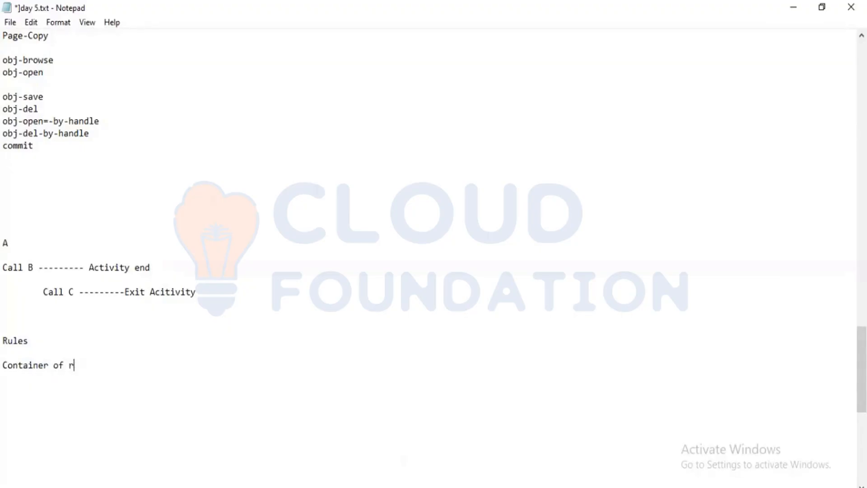
text(uls is ruleset)
key(alt)
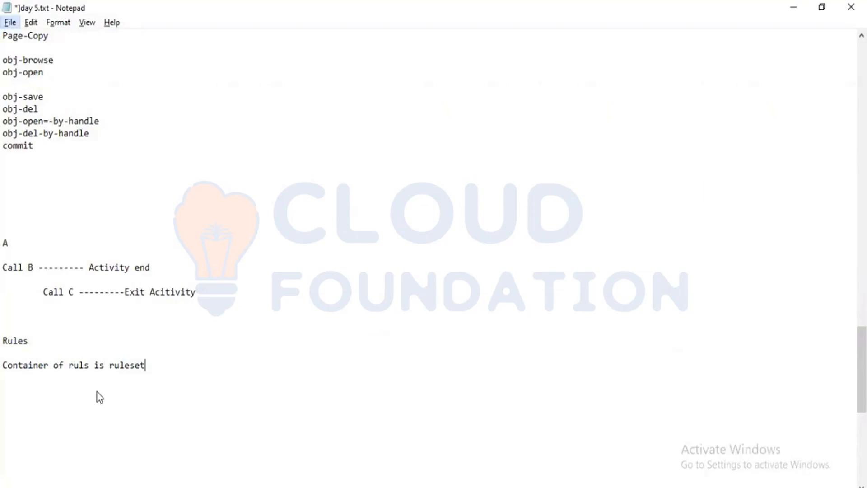
Step: Return to Dev Studio and review the GoGoRoad ruleset's ID and its version number in the description
key(alt+Tab)
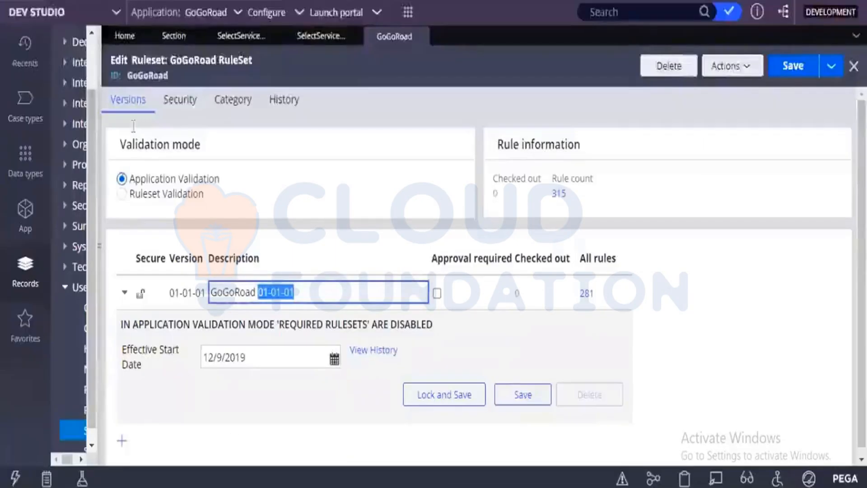
double_click(148, 75)
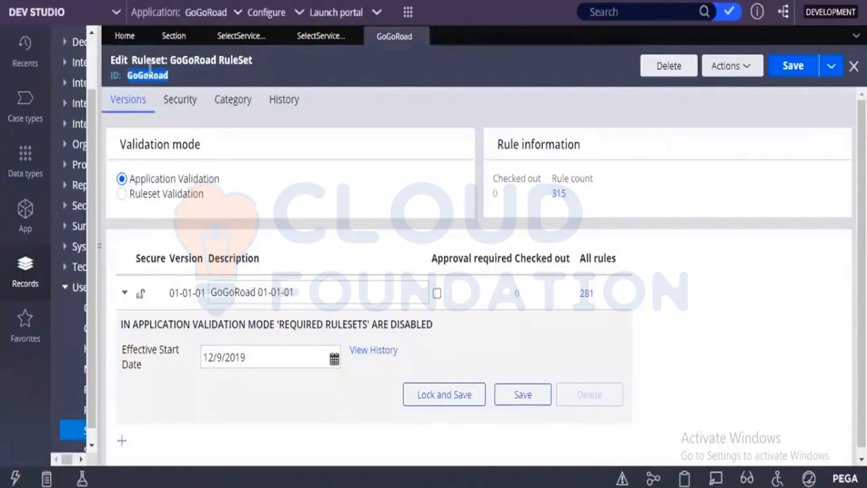
drag(304, 292, 260, 288)
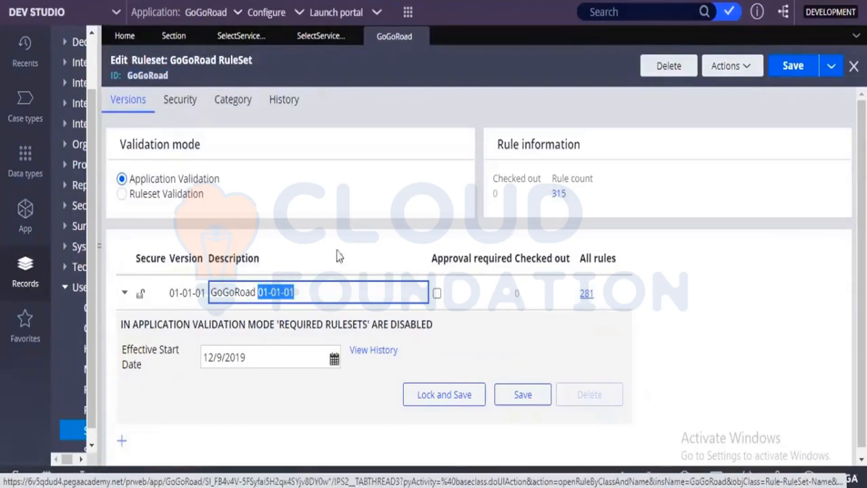
Step: Check out the SelectServiceProvider_ServiceProvider section and select the Street column header in its Service provider table
click(321, 36)
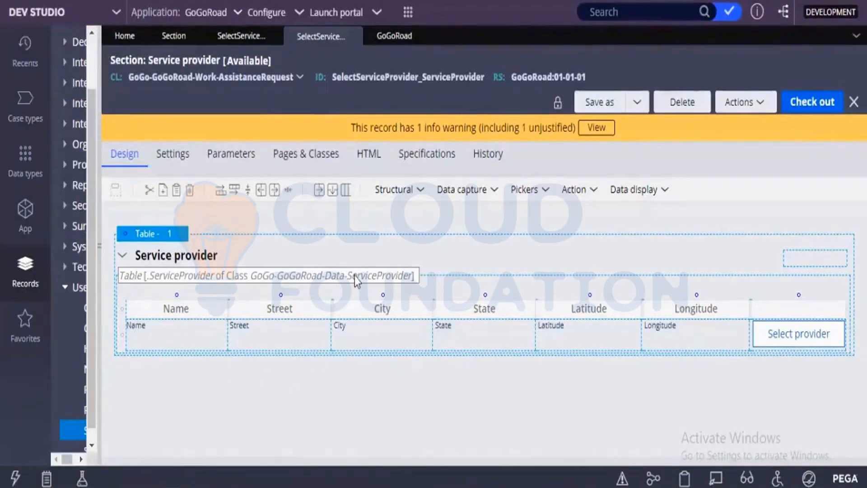
click(797, 106)
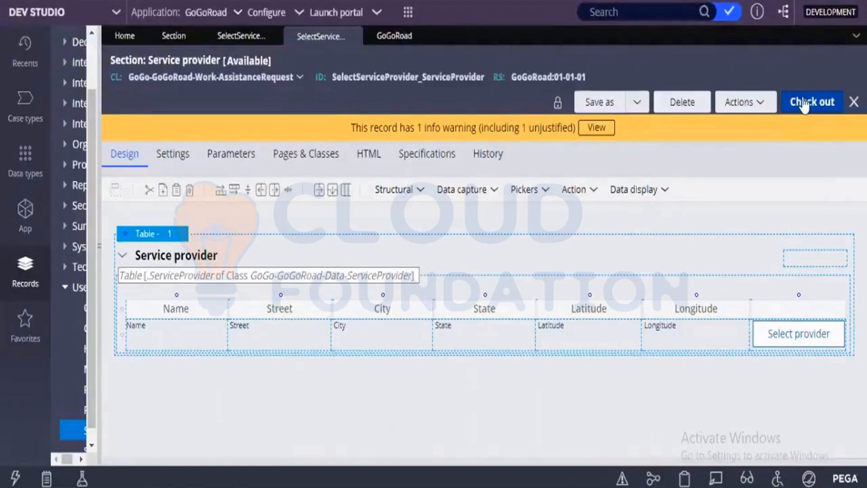
click(803, 104)
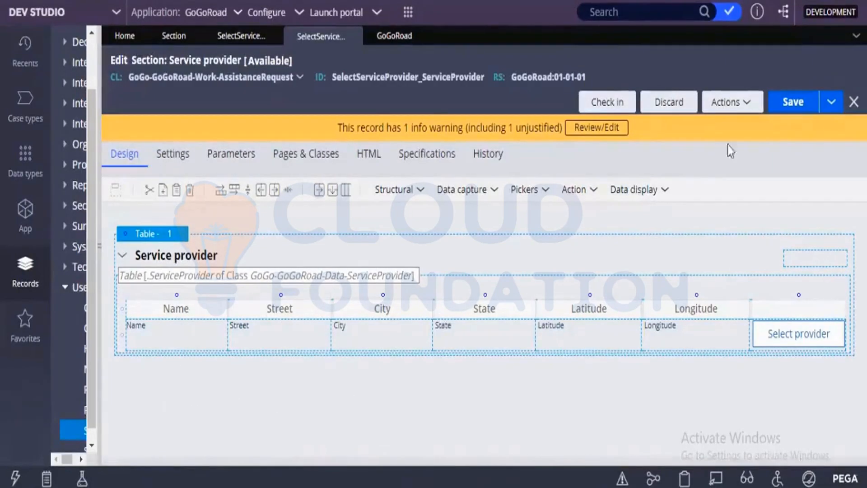
click(787, 109)
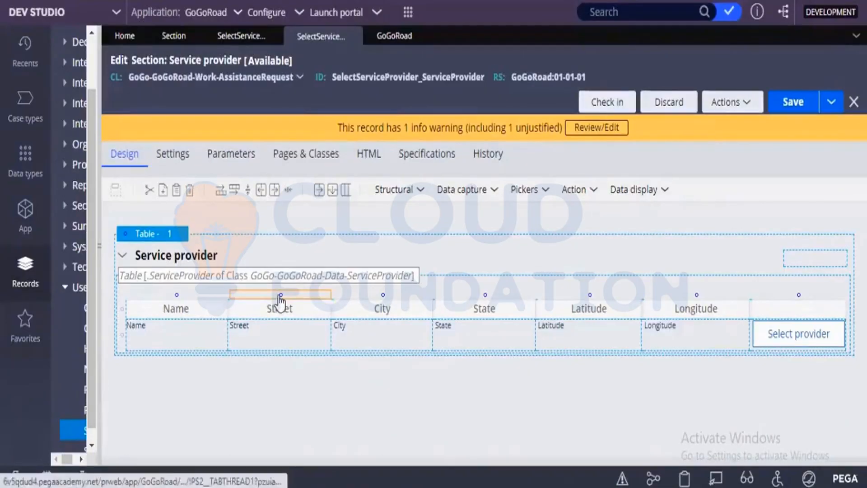
click(276, 314)
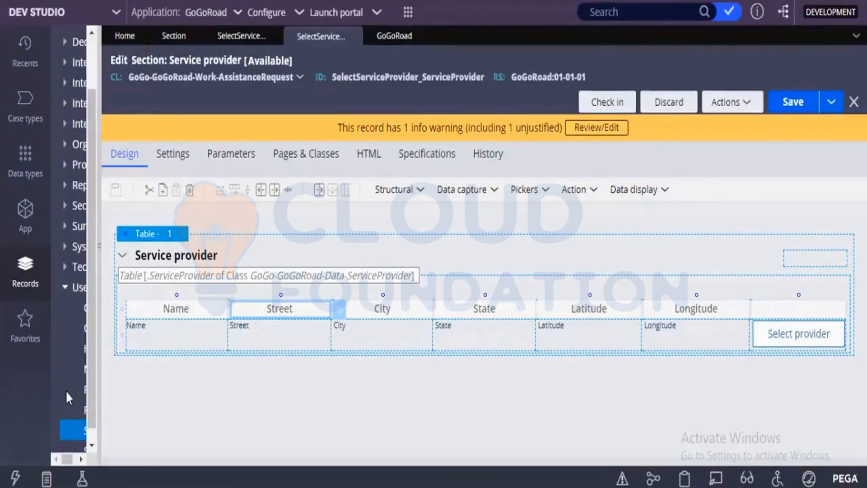
Step: Examine the personal ruleset at the top of the operator profile's ruleset list, and the list of checked-out records
click(20, 463)
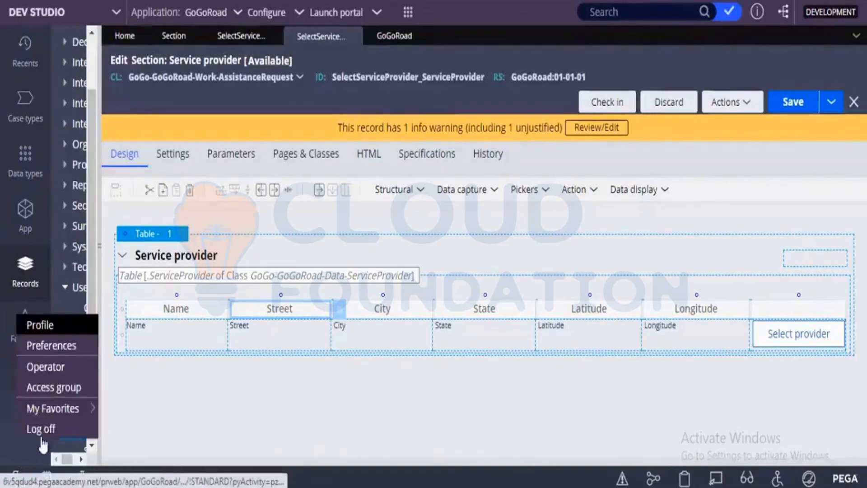
click(67, 326)
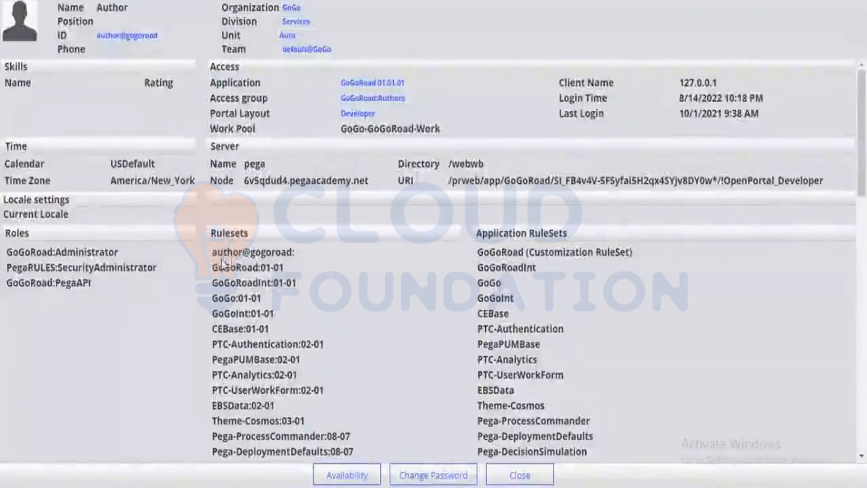
drag(218, 253, 297, 253)
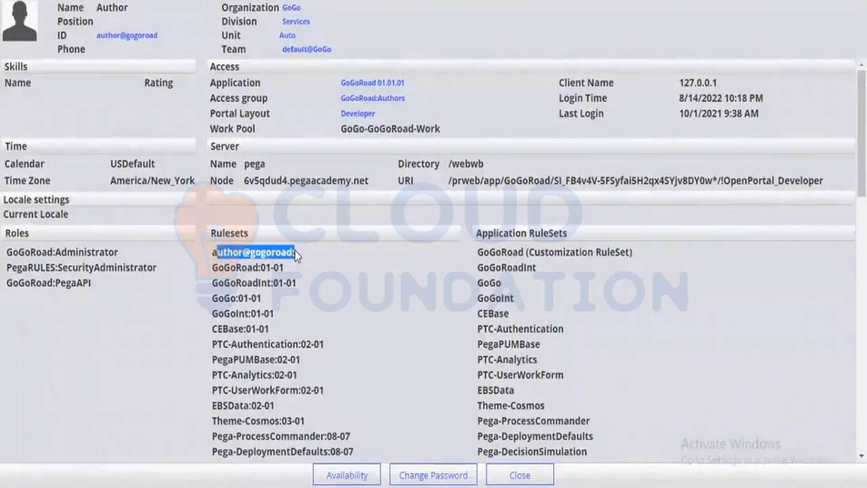
drag(212, 235, 300, 261)
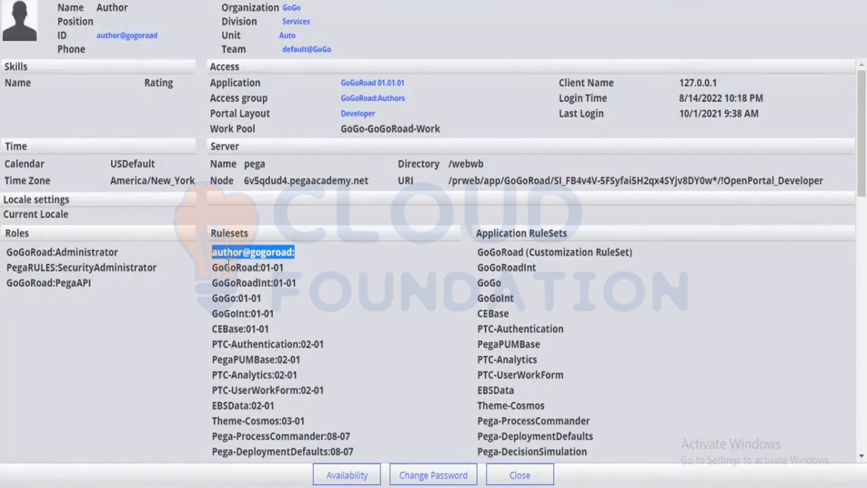
drag(230, 267, 218, 266)
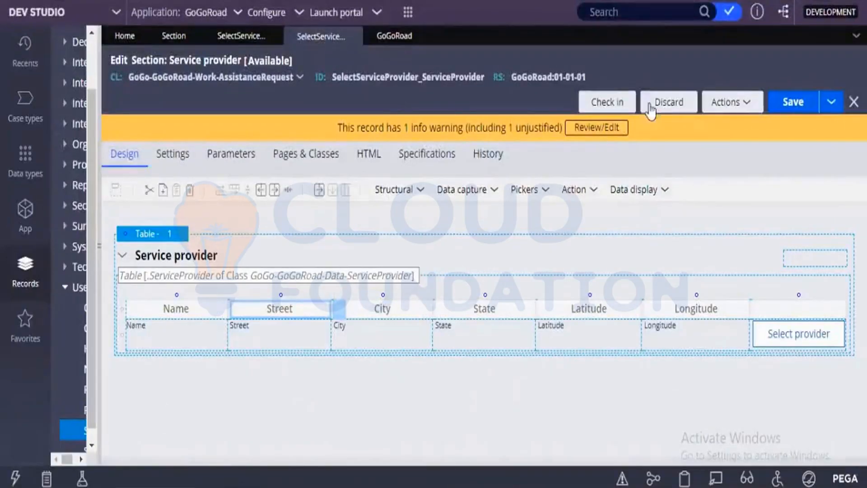
click(732, 18)
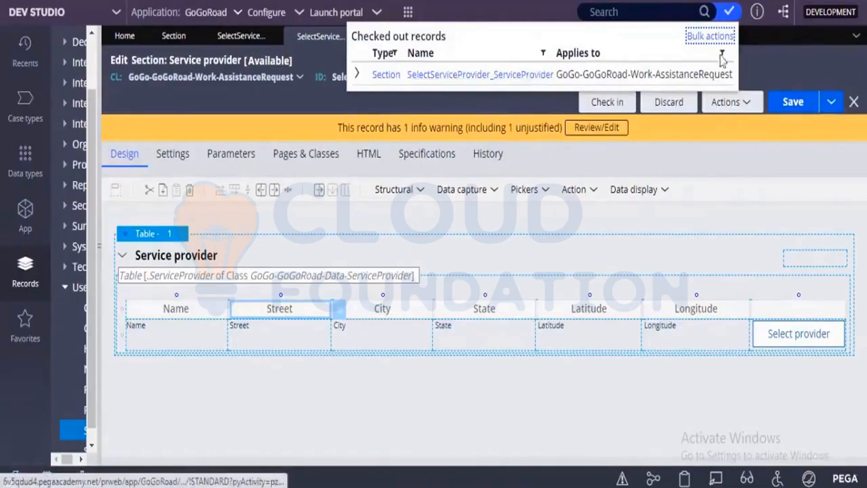
click(761, 64)
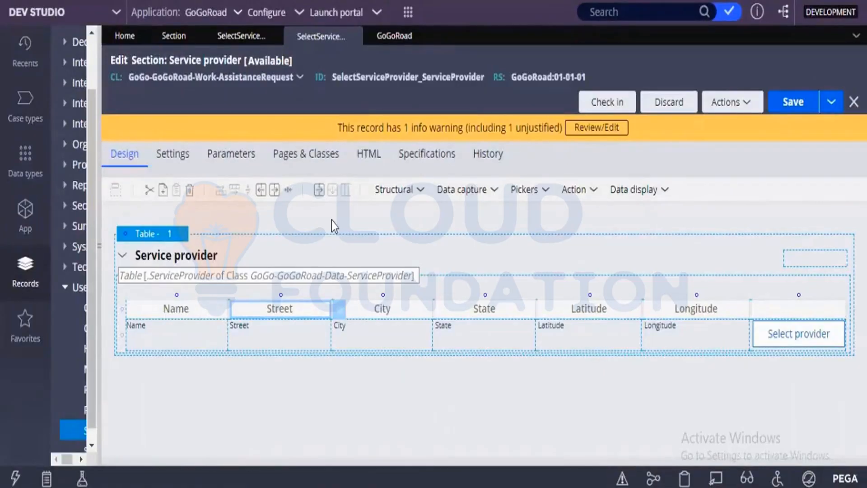
Step: Discard the checked-out copy of the SelectServiceProvider_ServiceProvider section and confirm the discard
click(665, 104)
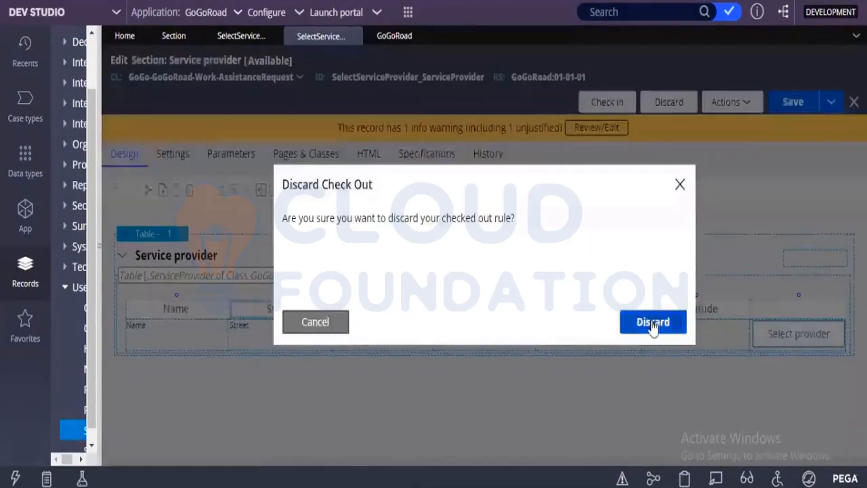
click(653, 323)
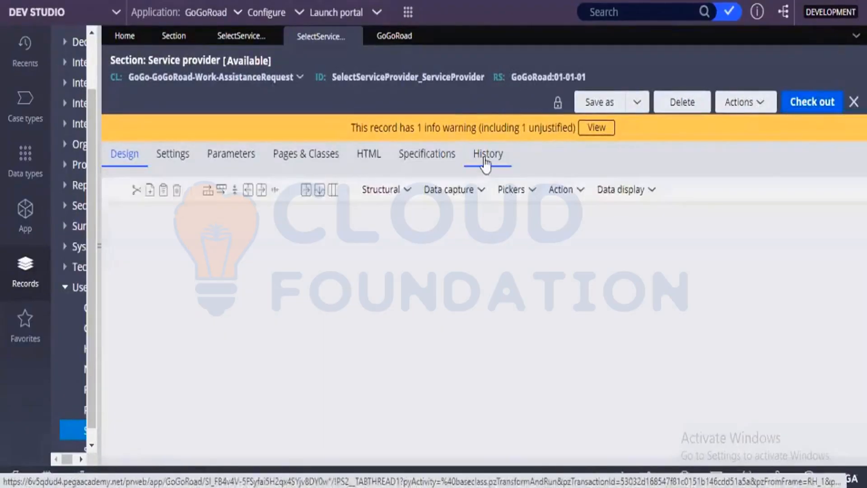
Step: Review the section's history details to find which operator last updated the rule
click(485, 163)
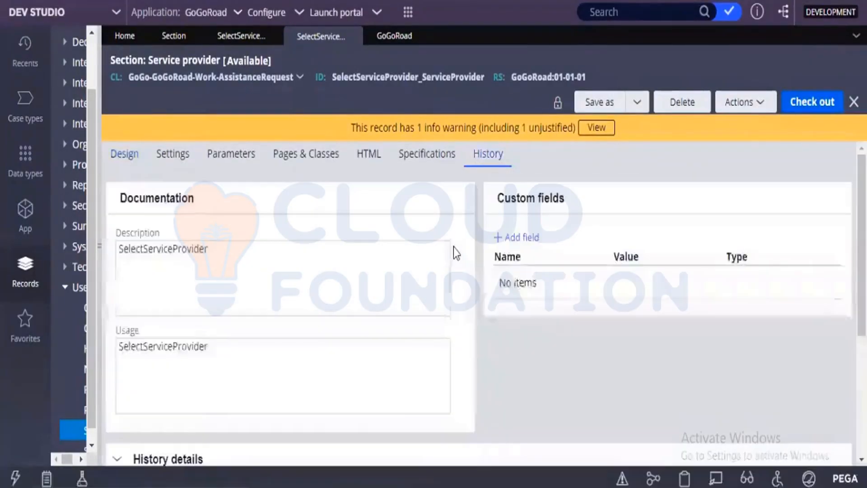
click(420, 278)
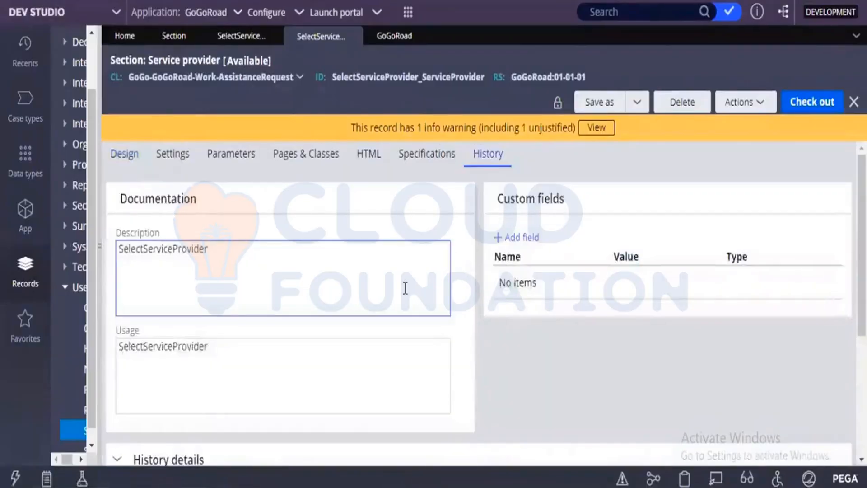
scroll(405, 287, down, 5)
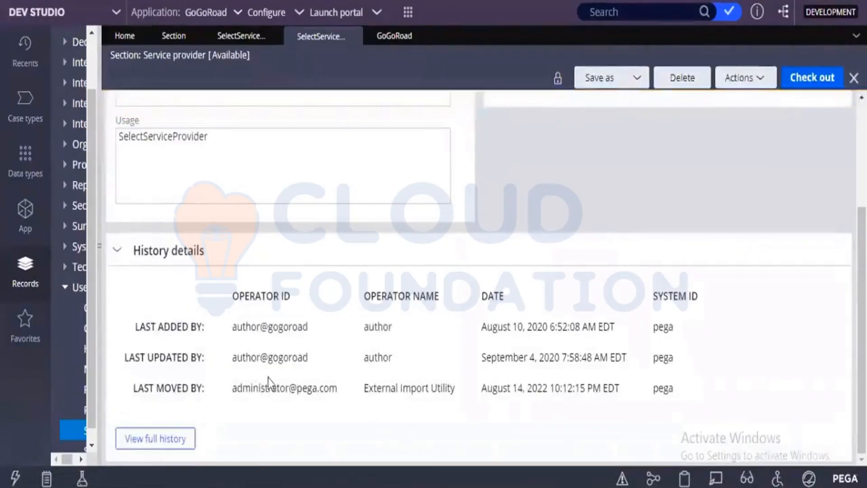
drag(232, 358, 319, 361)
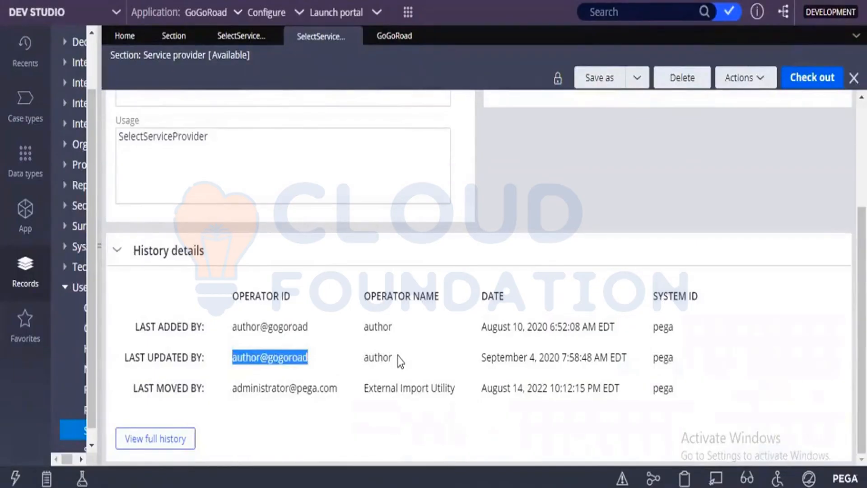
Step: Examine the date and operator of the section's last update in its history details
drag(481, 357, 591, 352)
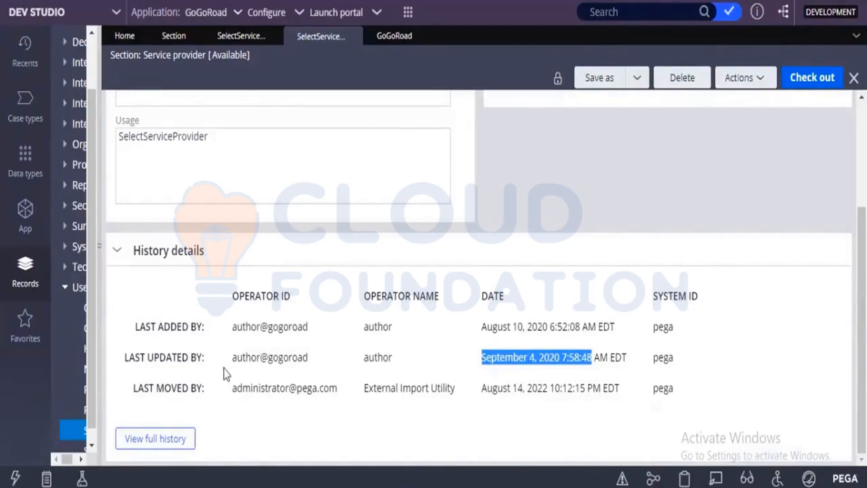
drag(229, 359, 321, 358)
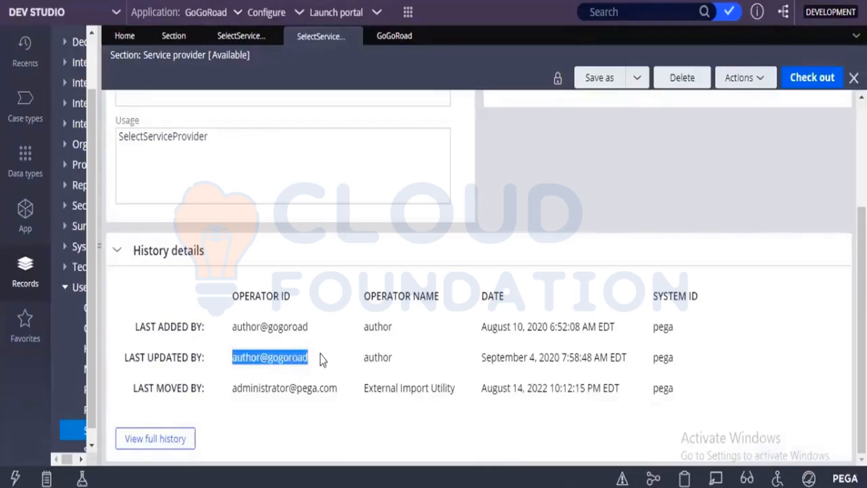
scroll(486, 315, up, 5)
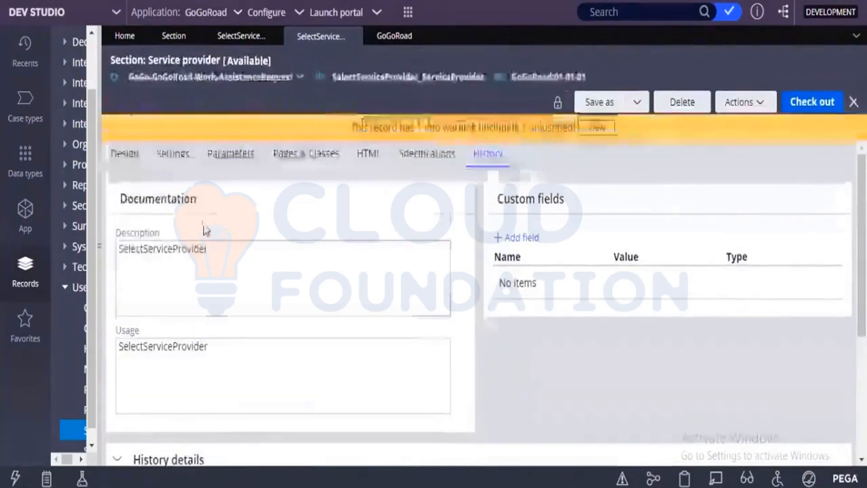
Step: Check out the SelectServiceProvider_ServiceProvider section, delete the Street column from the Service provider table and save the section
click(123, 156)
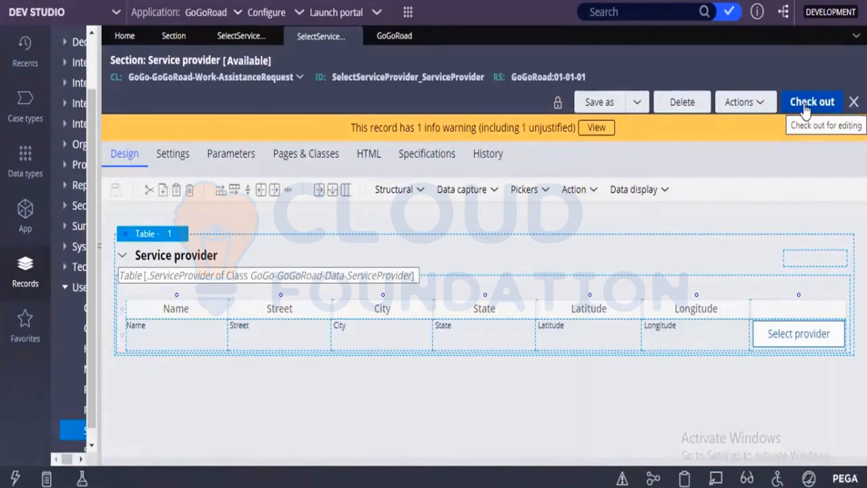
click(804, 109)
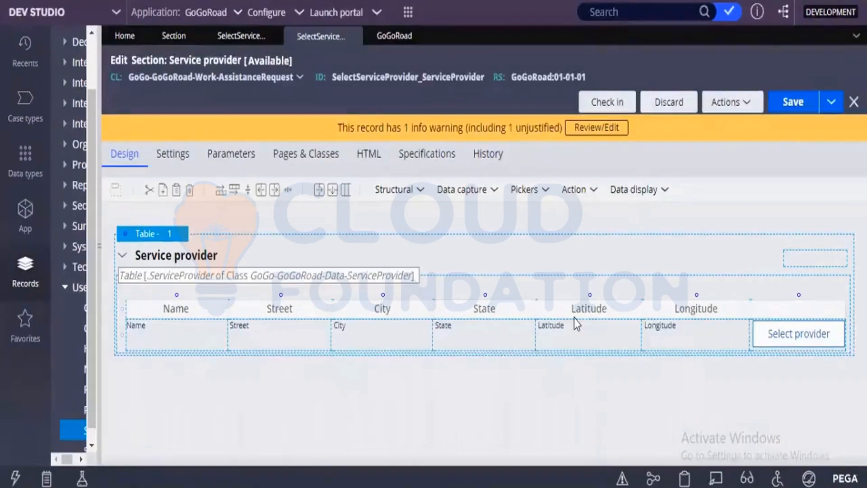
click(270, 299)
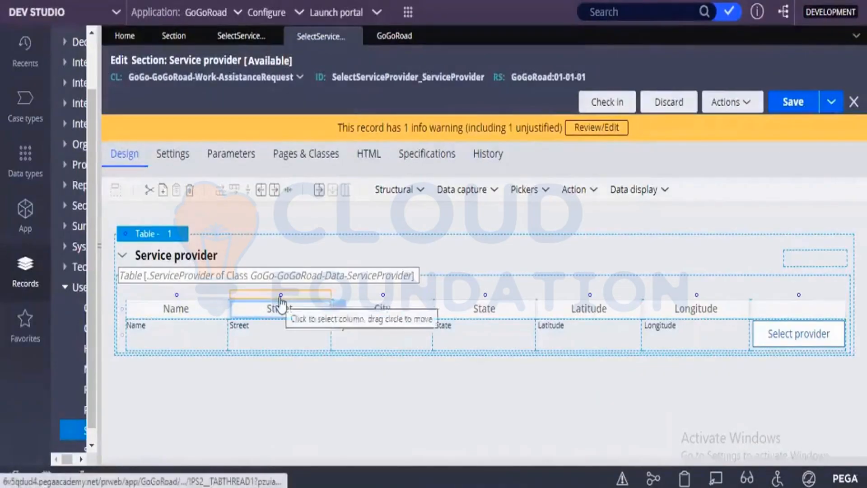
right_click(280, 299)
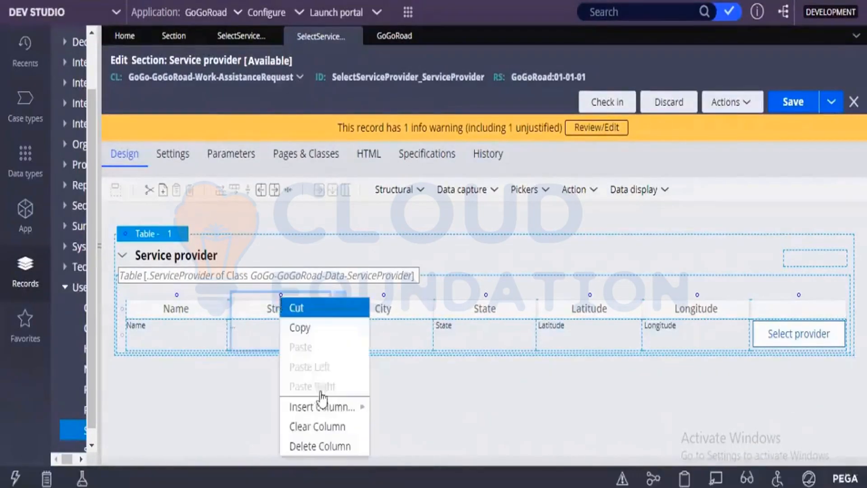
click(319, 446)
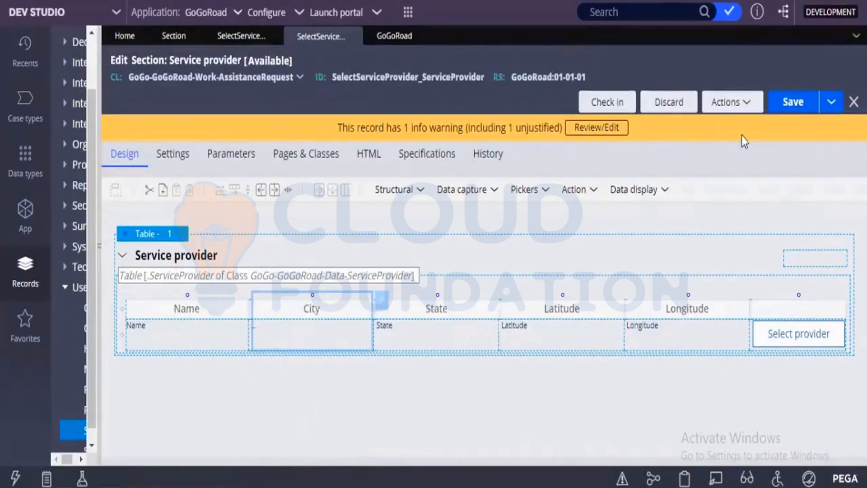
click(799, 107)
Step: Browse the Data Model records to the Data Transform instances and view the pxGetEmailPostsV2 data transform
drag(234, 228, 235, 231)
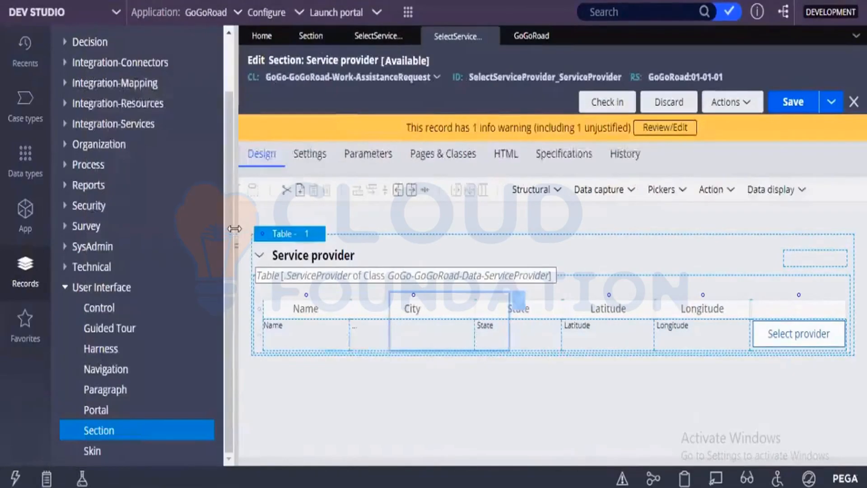
scroll(77, 93, up, 3)
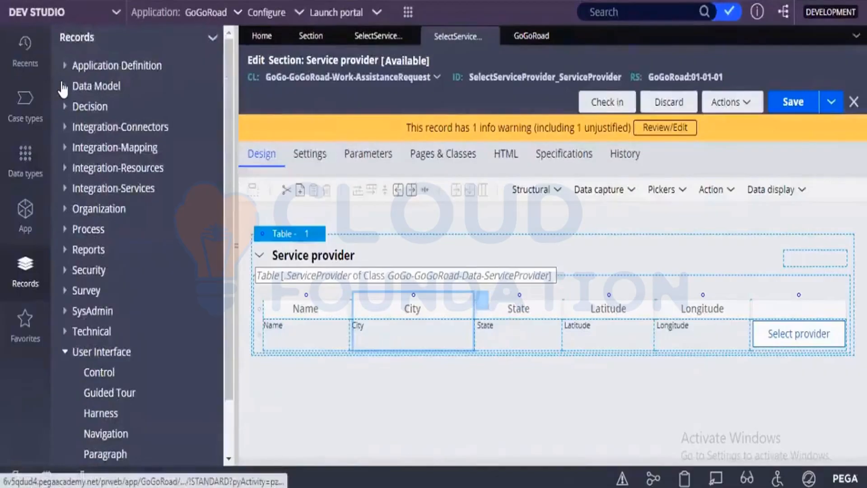
click(64, 88)
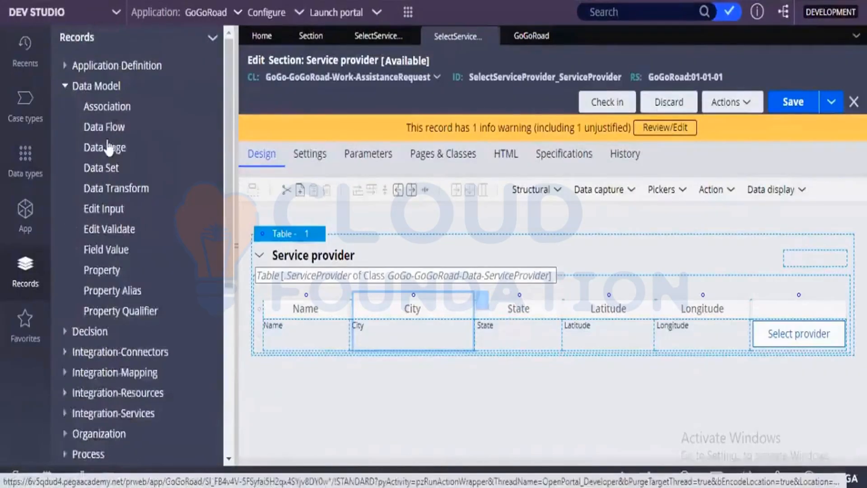
click(110, 190)
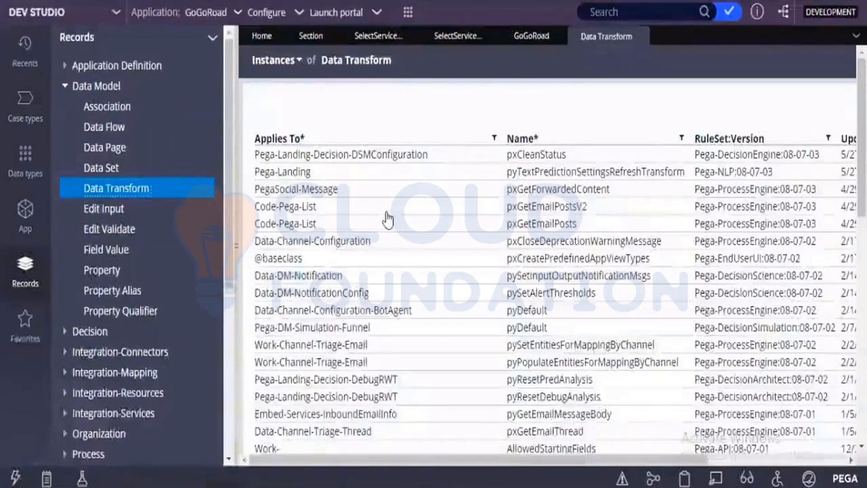
click(386, 213)
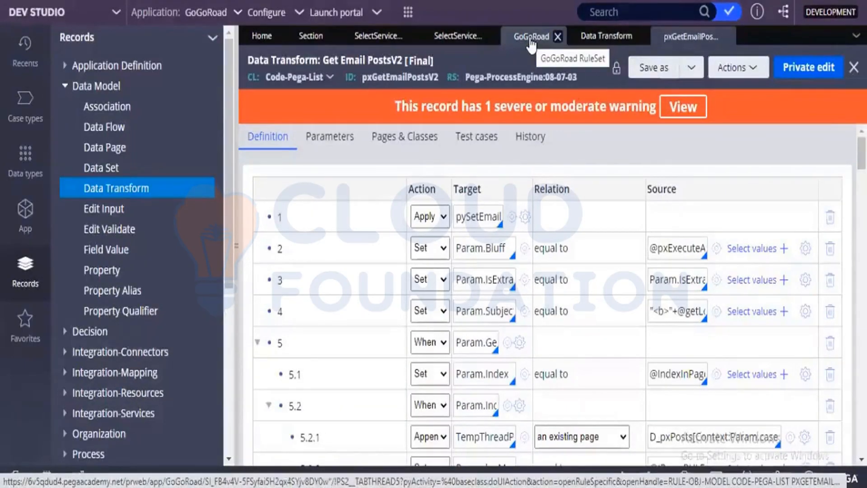
Step: Try to lock and save version 01-01-01 of the GoGoRoad ruleset
click(531, 45)
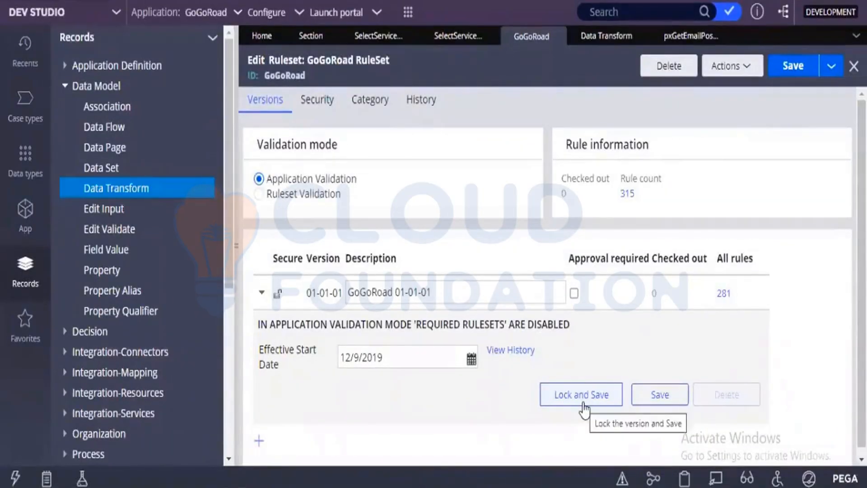
click(584, 407)
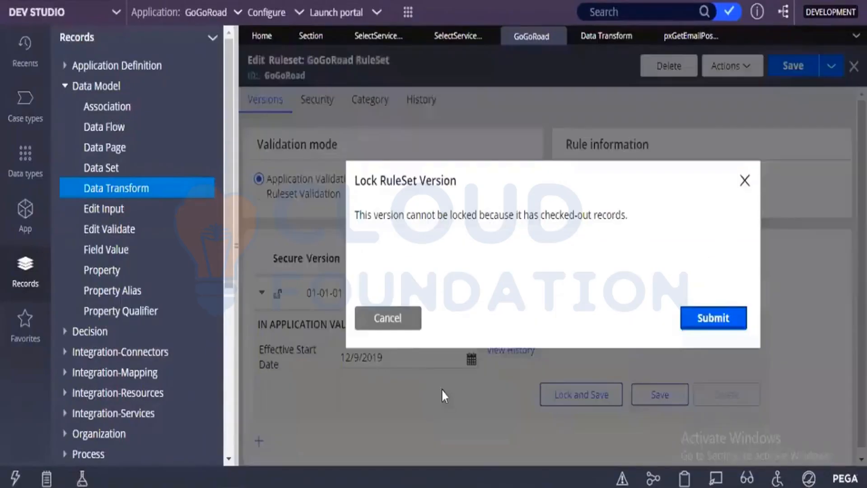
click(407, 326)
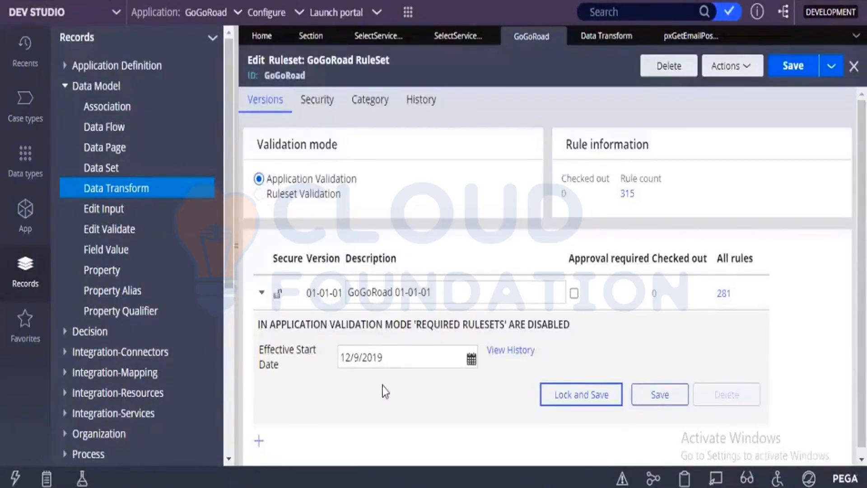
Step: Add version 01-01-02 with the description GoGoRoad:01-01-02 to the GoGoRoad ruleset and save the ruleset
scroll(385, 391, down, 1)
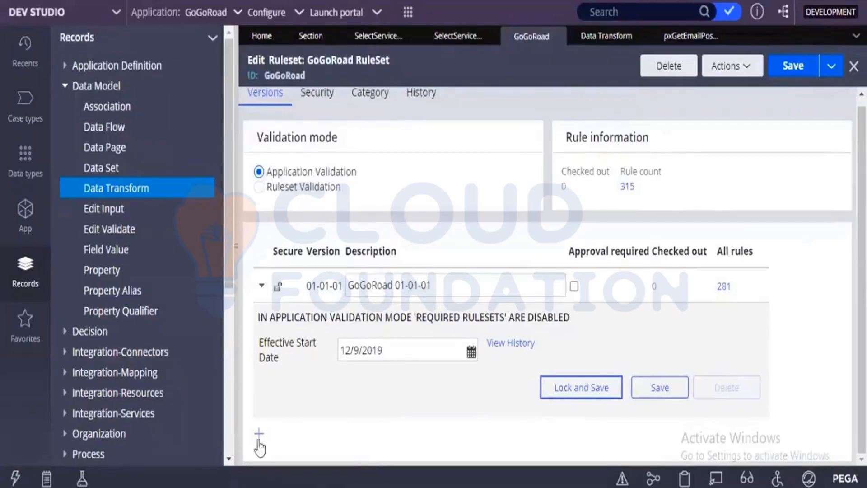
click(261, 436)
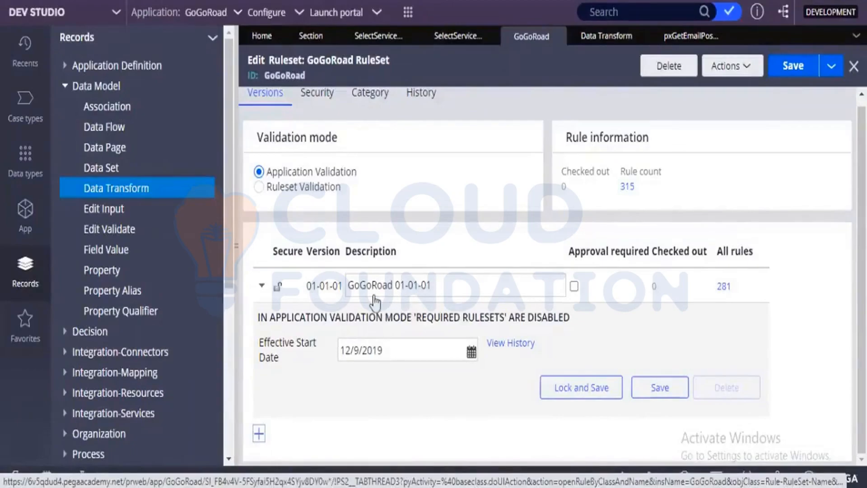
click(406, 287)
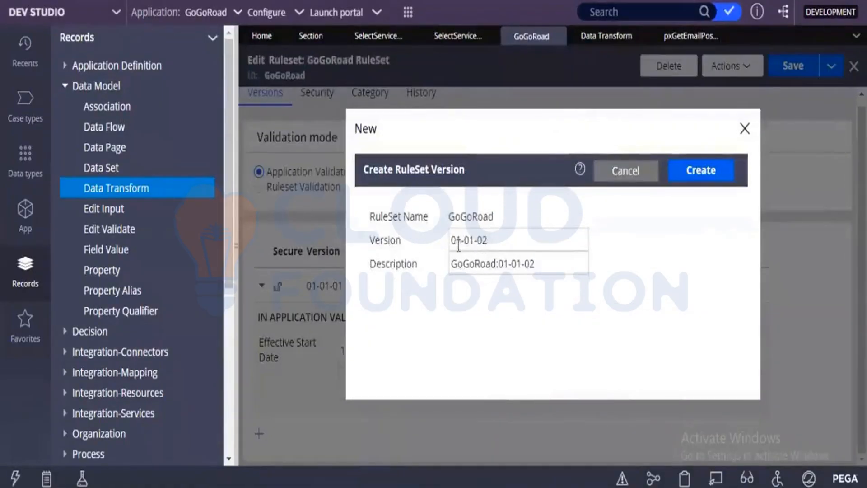
click(699, 181)
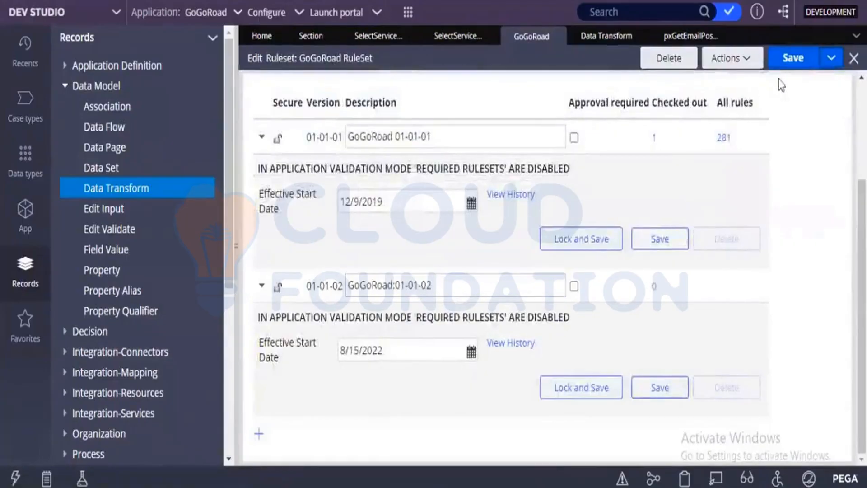
click(793, 58)
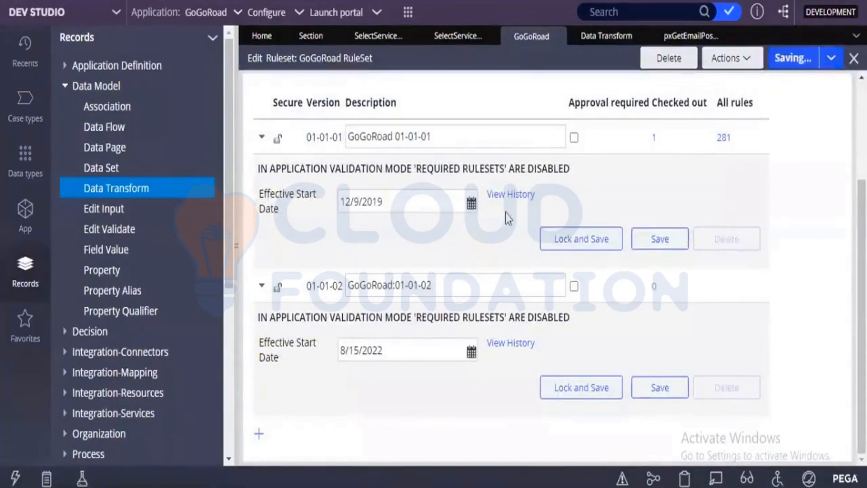
click(444, 140)
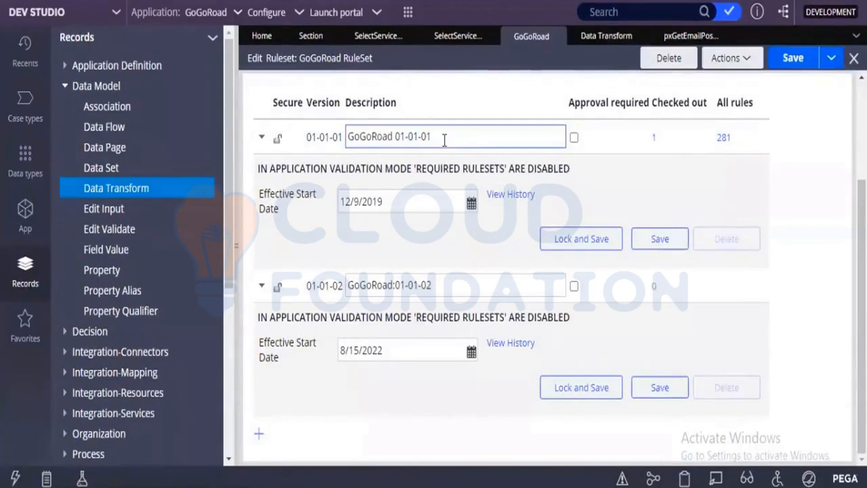
scroll(436, 271, up, 3)
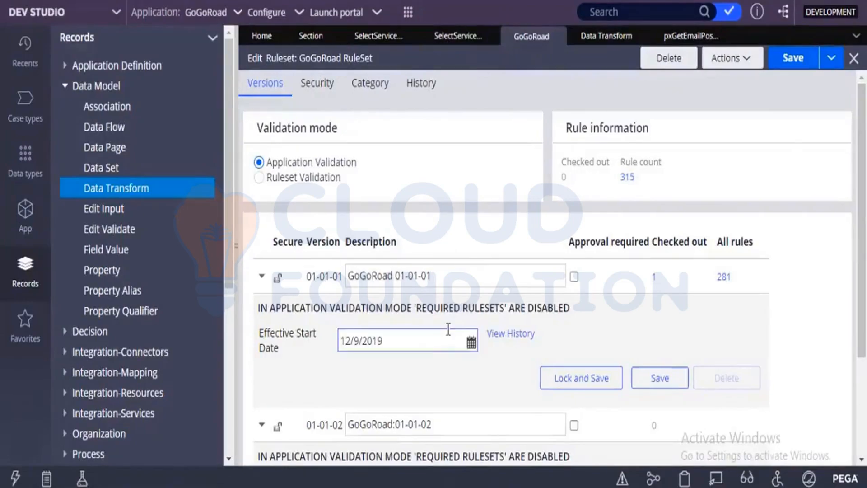
click(438, 274)
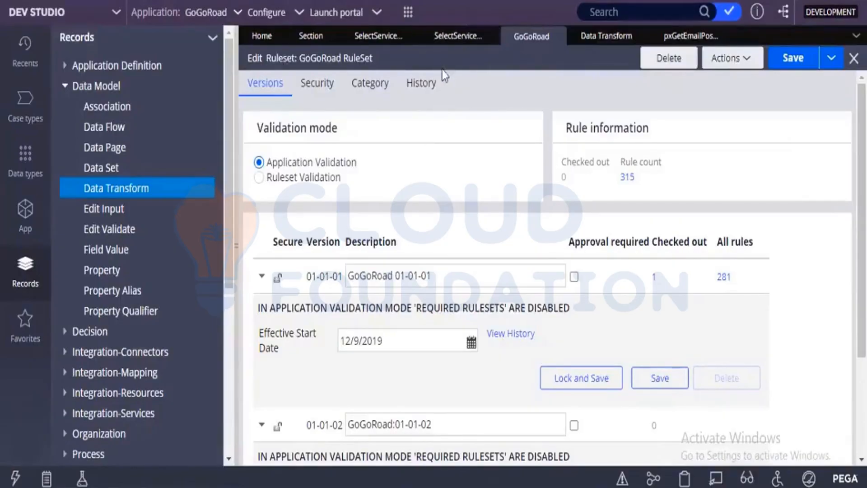
Step: Return to the SelectServiceProvider_ServiceProvider section and discard its checked-out copy
click(446, 44)
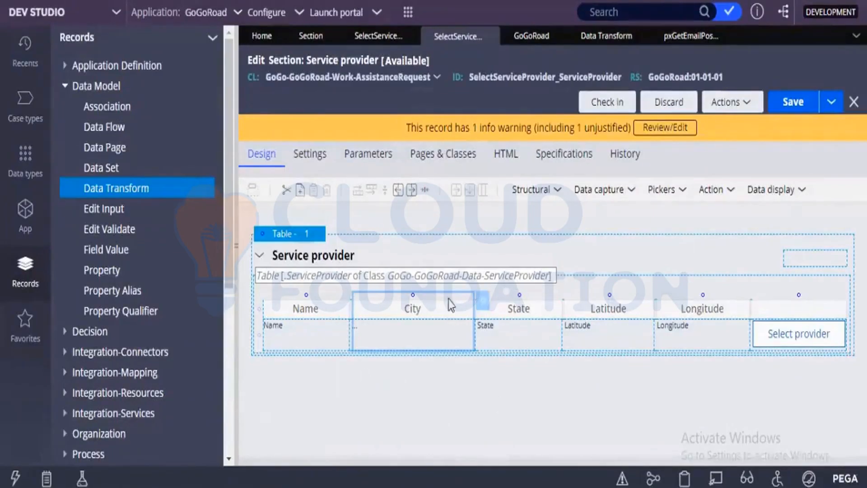
click(669, 103)
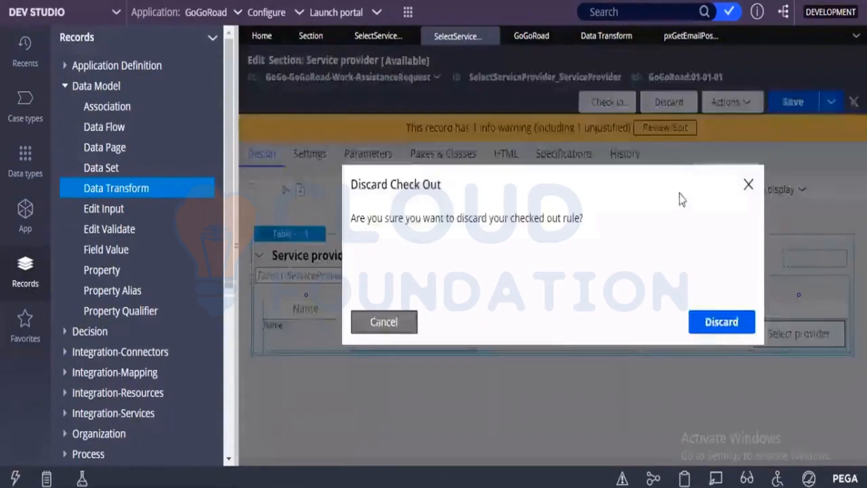
click(712, 332)
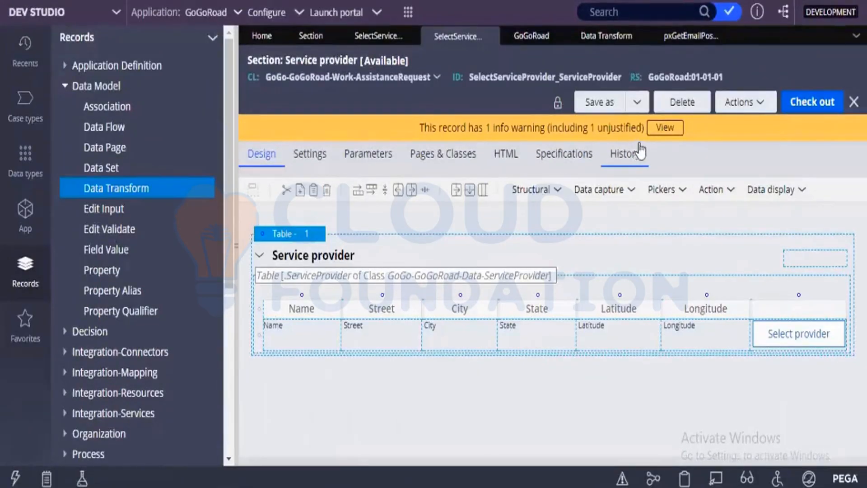
Step: Check out the SelectServiceProvider_ServiceProvider section again and check it in with the comment "wip"
click(815, 110)
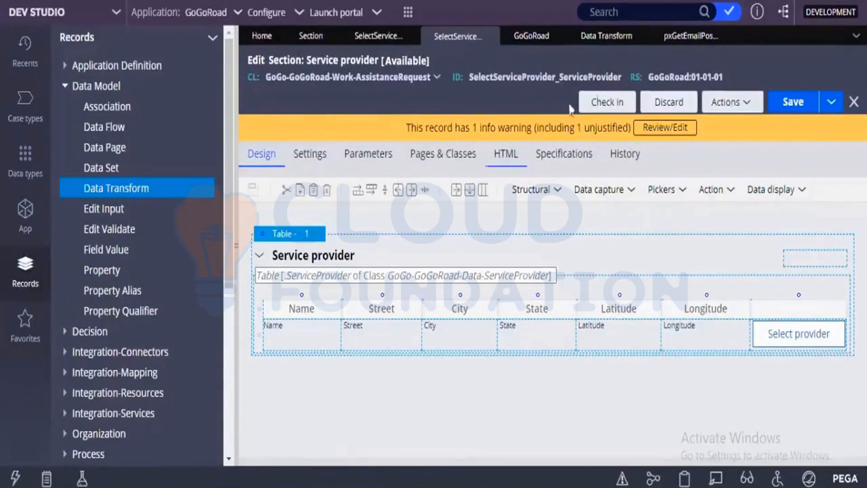
click(608, 108)
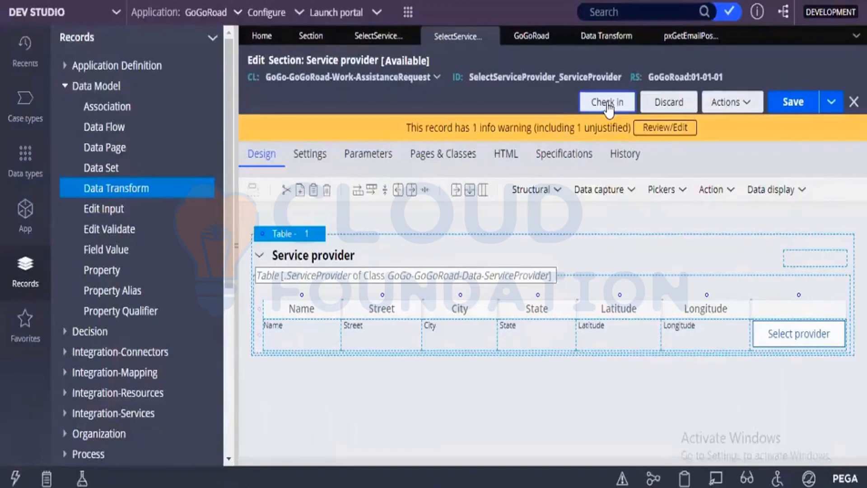
click(608, 108)
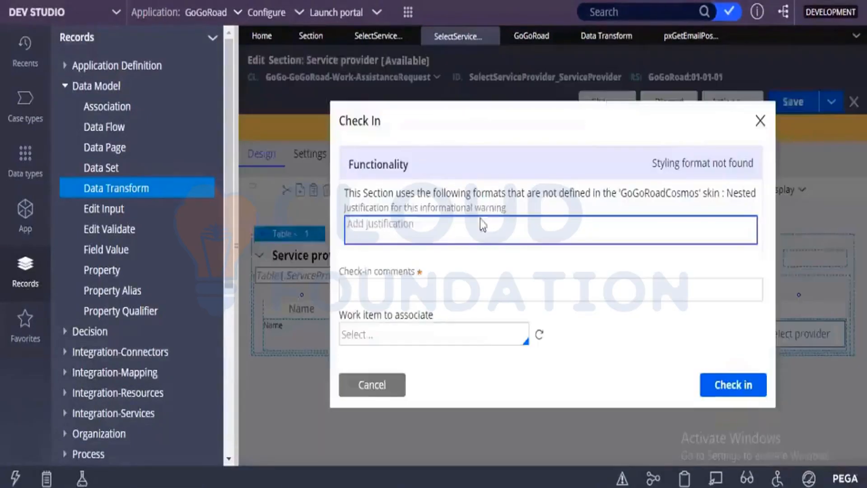
click(375, 284)
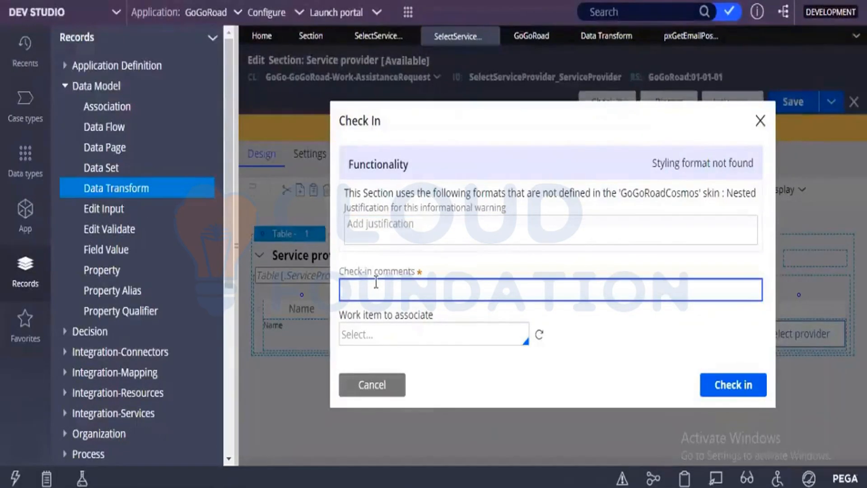
text(nk)
text(jjjjjjjjjjjjjjjjkb)
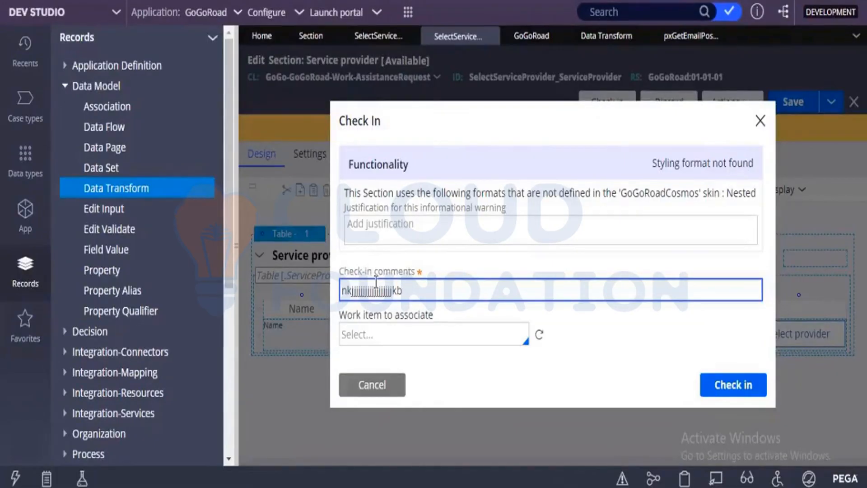
key(BackSpace)
key(BackSpace)
key(BackSpace)
key(BackSpace)
key(BackSpace)
key(BackSpace)
key(BackSpace)
key(BackSpace)
key(BackSpace)
key(BackSpace)
key(BackSpace)
key(BackSpace)
key(BackSpace)
key(BackSpace)
key(BackSpace)
key(BackSpace)
key(BackSpace)
key(BackSpace)
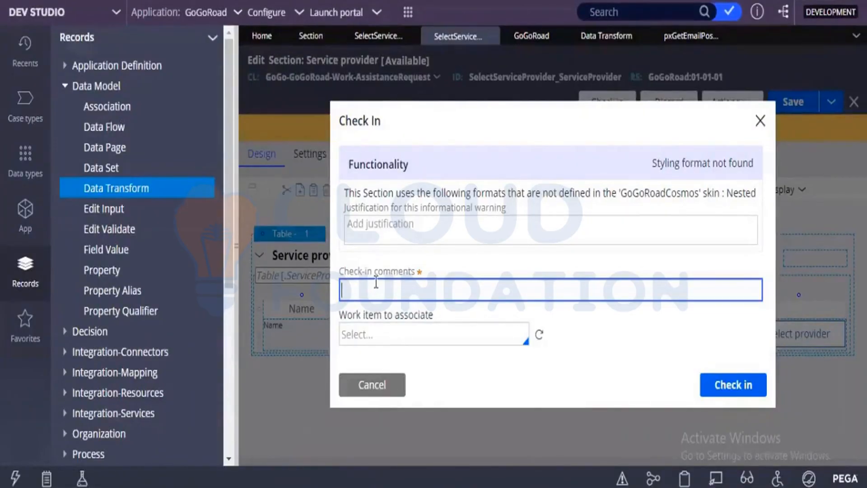
text(wip)
text(\)
key(BackSpace)
key(BackSpace)
key(BackSpace)
key(BackSpace)
key(BackSpace)
text(wip)
click(717, 385)
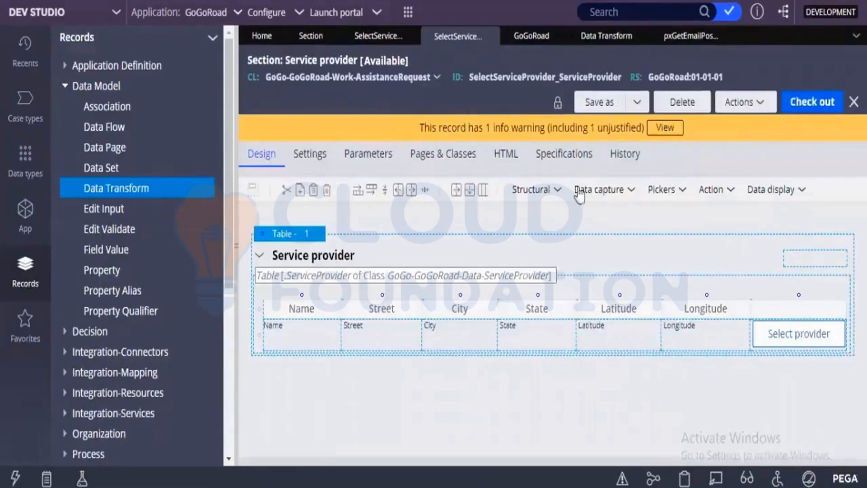
Step: Review the section's history details and full history, examining the last update date and the memo of the check-in entry
click(625, 166)
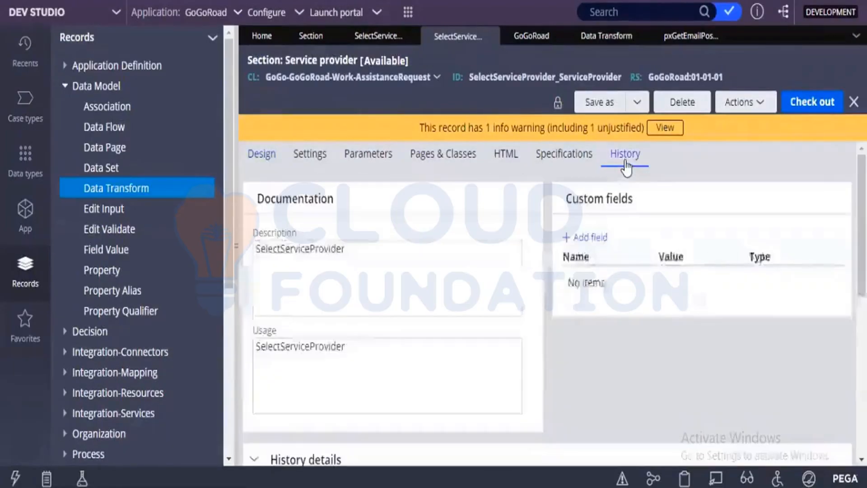
scroll(378, 375, down, 3)
scroll(377, 380, down, 4)
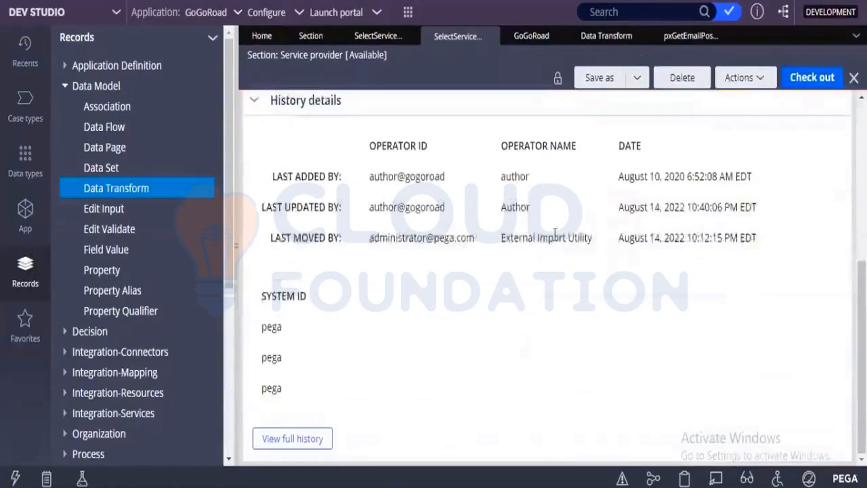
drag(621, 207, 688, 210)
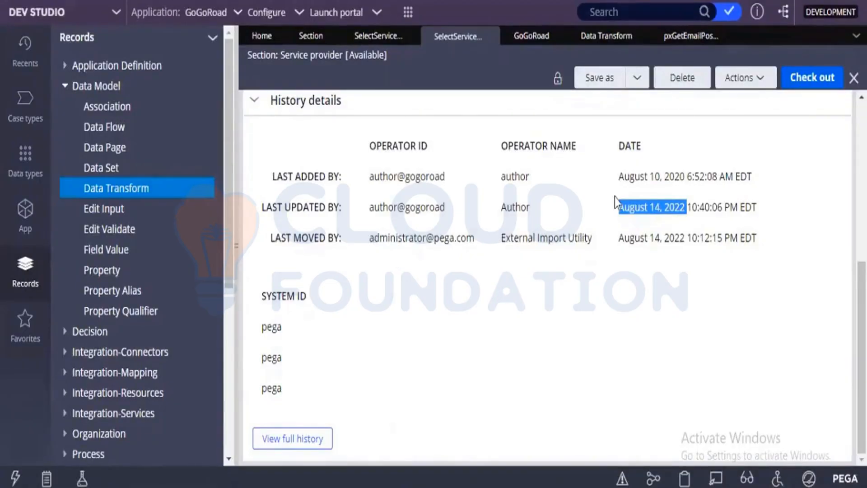
click(305, 443)
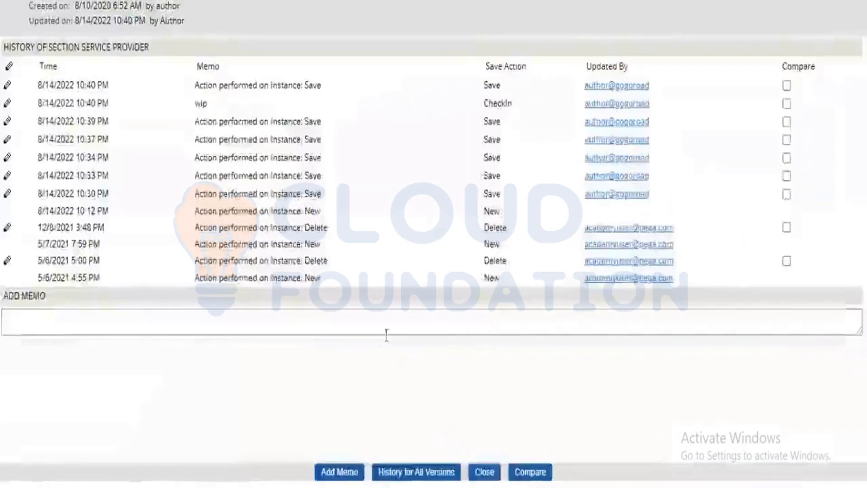
drag(474, 112, 508, 108)
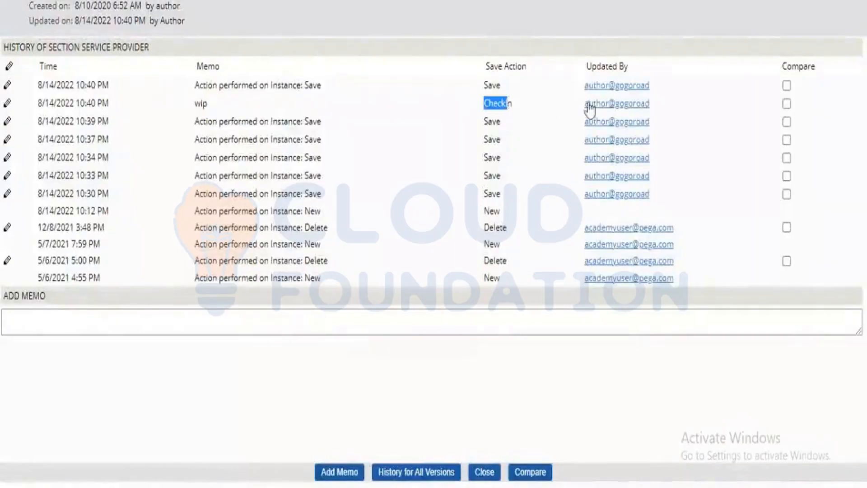
click(208, 109)
drag(194, 105, 208, 109)
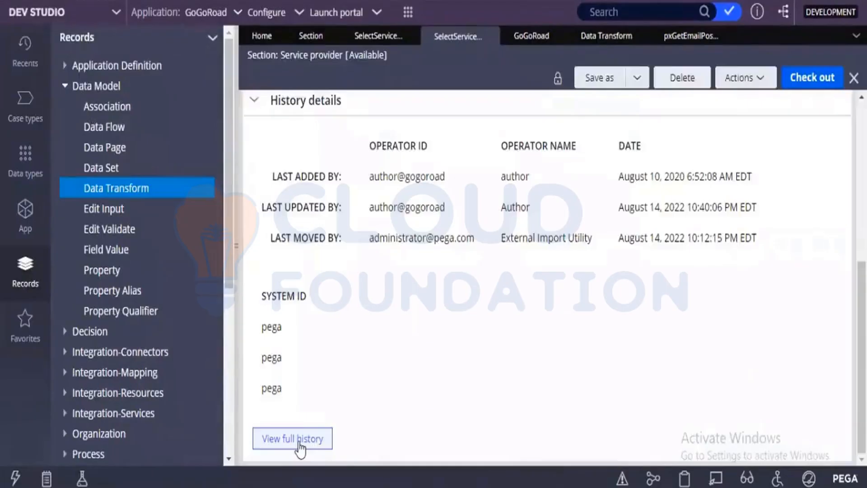
Step: Reopen the full history, request the history for all versions, and view a snapshot of the section without restoring it
click(300, 447)
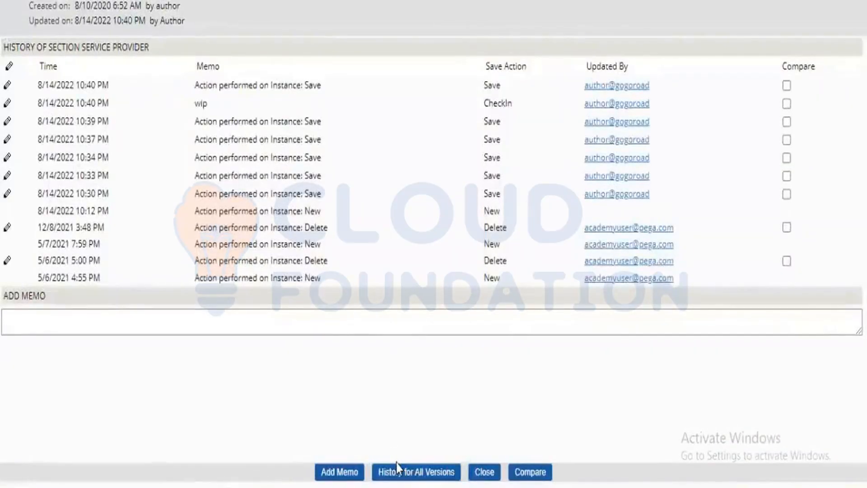
click(397, 470)
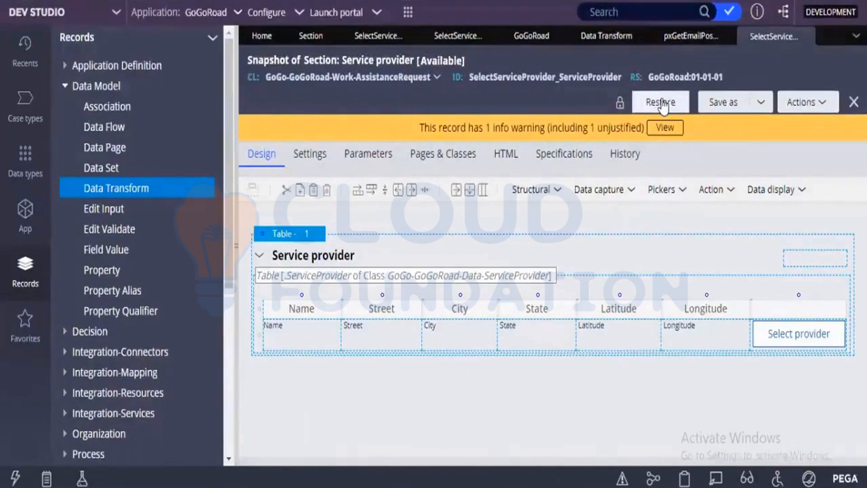
click(807, 38)
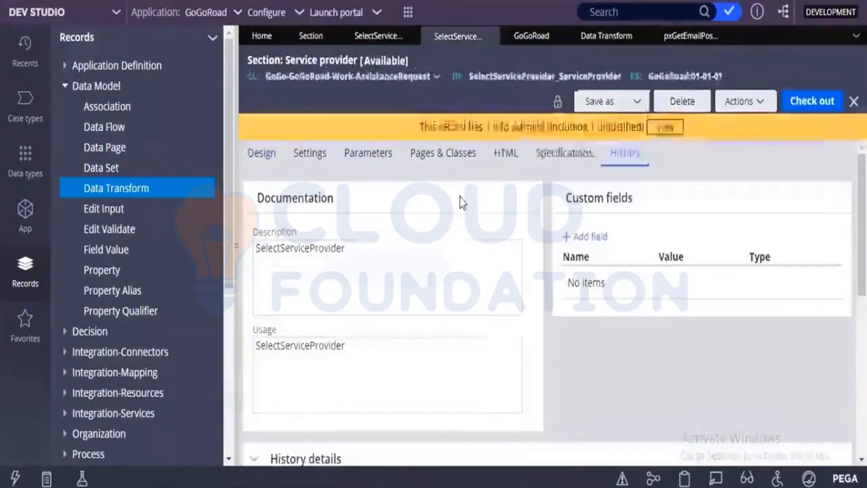
Step: Examine the "Use check-out?" setting in the GoGoRoad ruleset's security settings and compare it with the section's check-out option
click(530, 44)
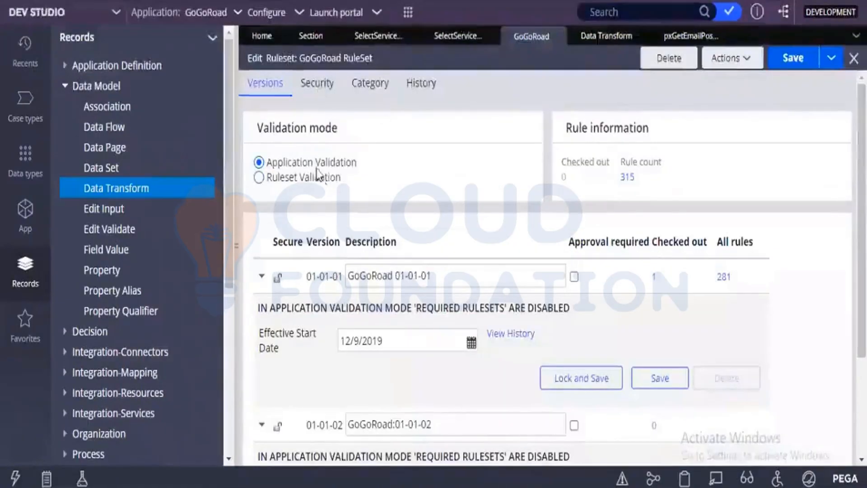
click(318, 83)
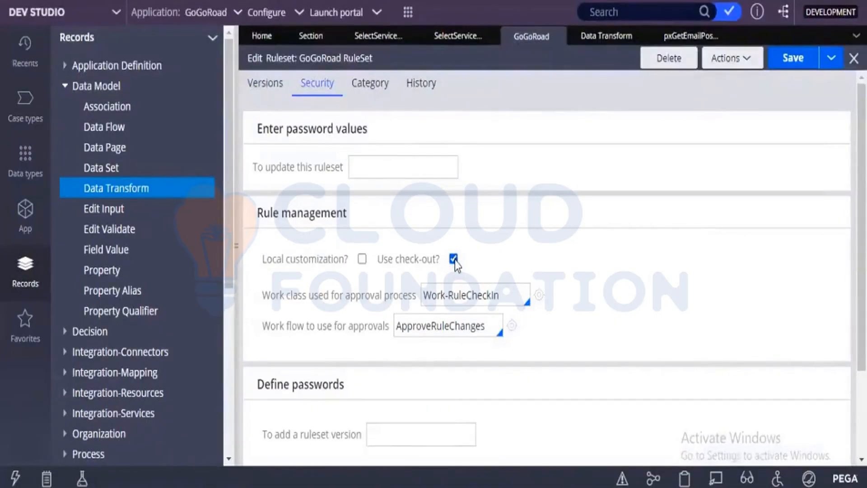
click(455, 37)
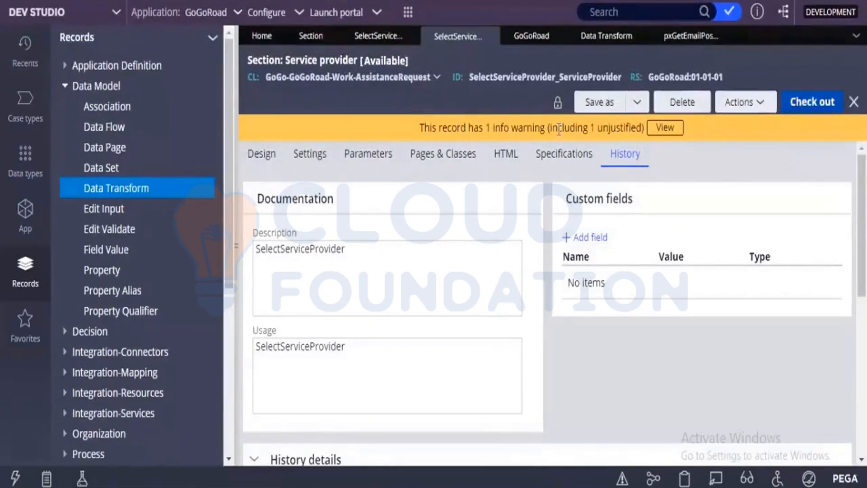
click(532, 41)
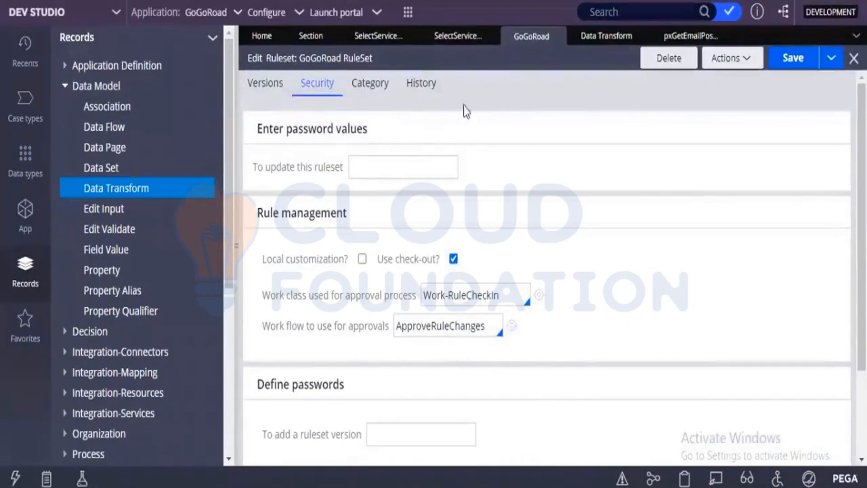
drag(383, 258, 432, 259)
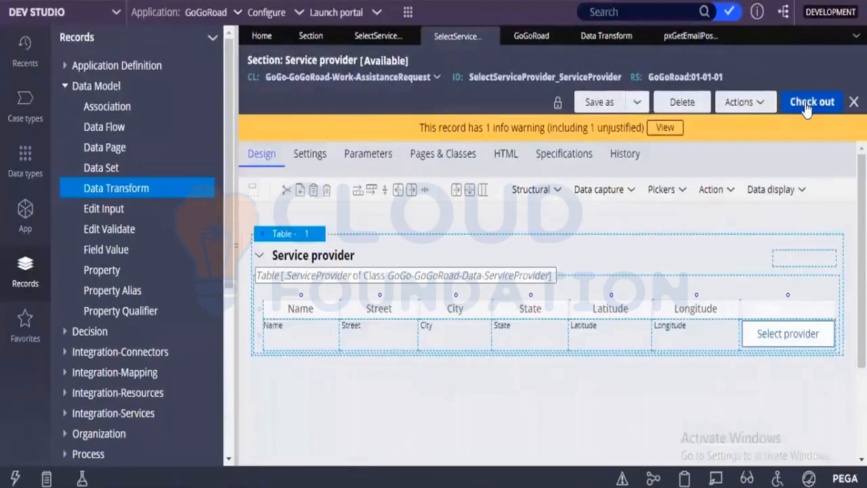
Step: Check out the SelectServiceProvider_ServiceProvider section and delete its Service provider table layout
click(805, 109)
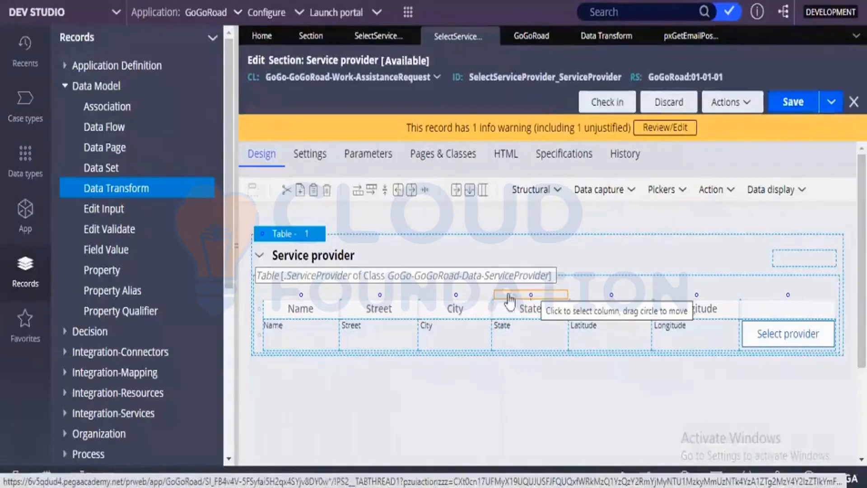
right_click(301, 236)
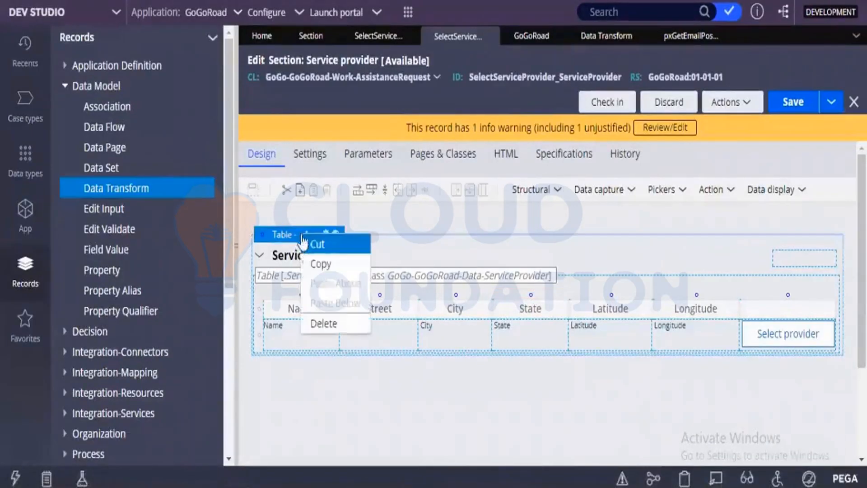
click(318, 323)
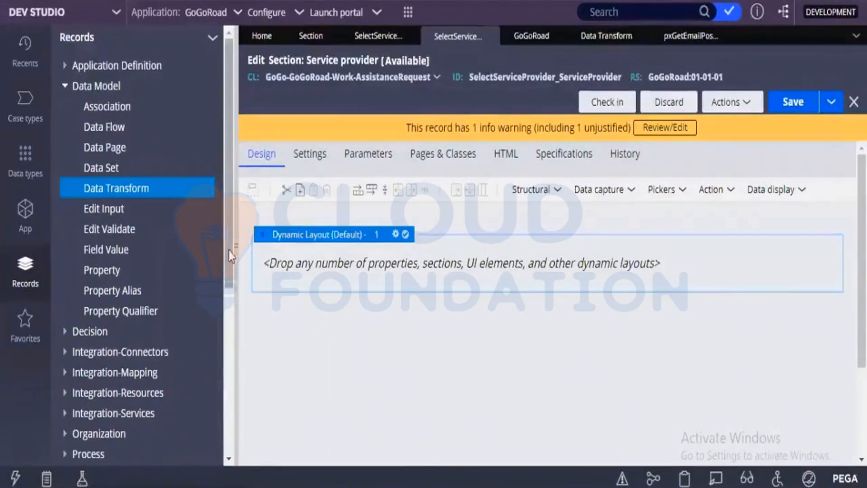
drag(236, 245, 167, 249)
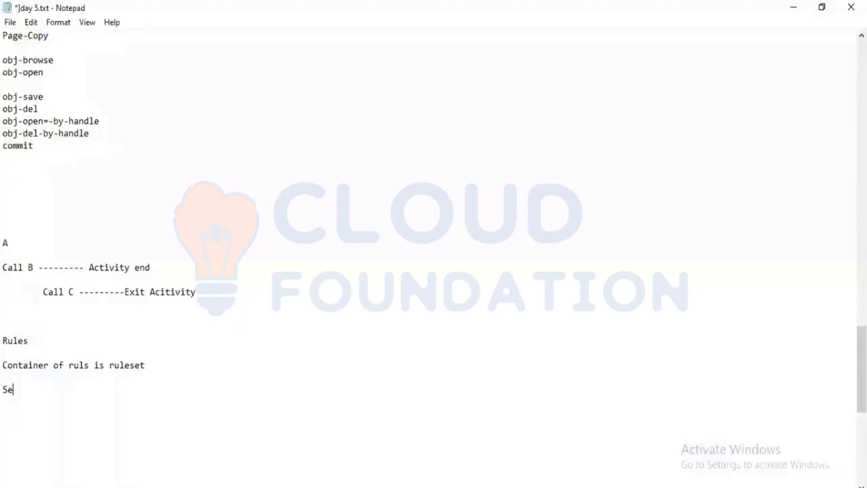
Step: Complete the Notepad note line as "Section ----------------- layouts" and switch back to Dev Studio
text(ction ----------------- ;ayouts)
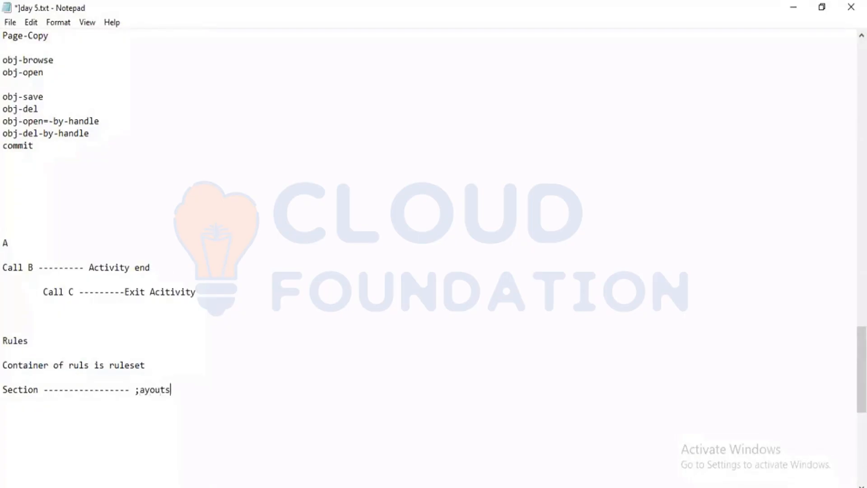
key(Left)
key(Left)
key(Left)
key(Left)
key(Left)
key(Left)
key(BackSpace)
text(l)
key(alt+Tab)
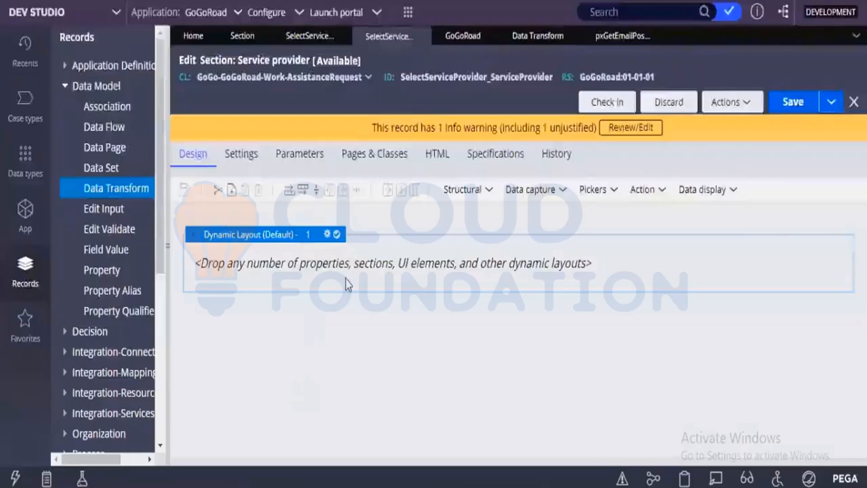
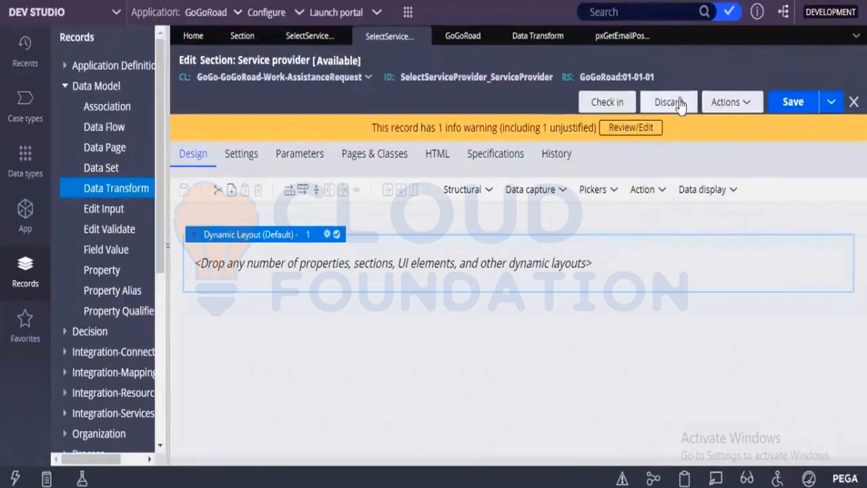
Step: Add a Button control to the empty default dynamic layout of the section
click(719, 108)
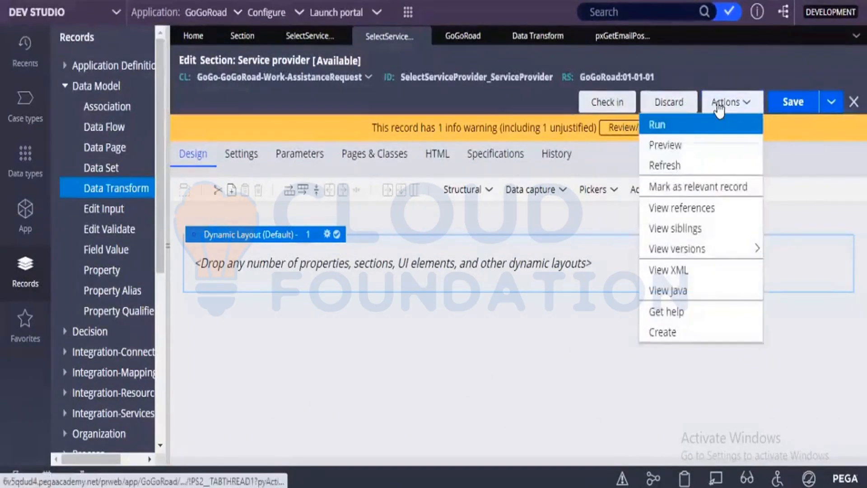
click(719, 105)
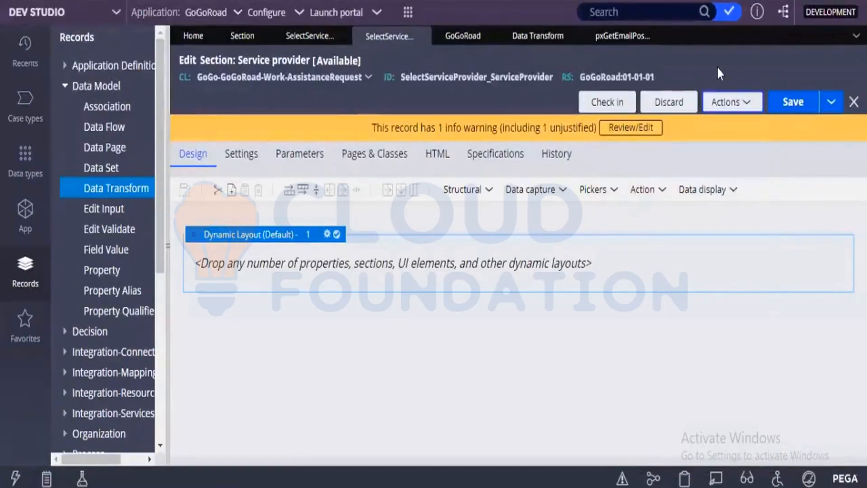
click(639, 199)
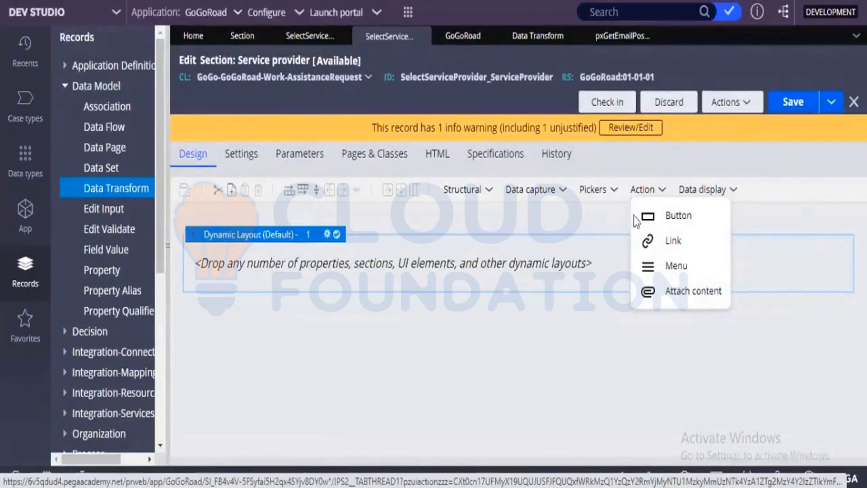
drag(667, 215, 378, 274)
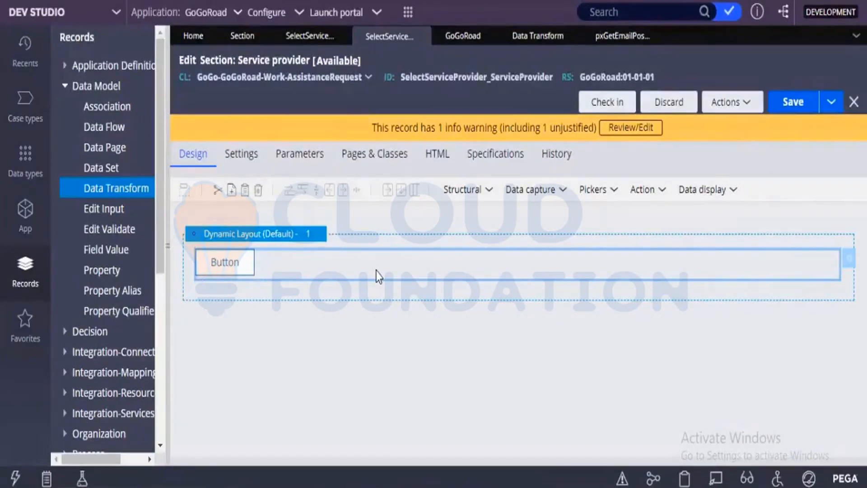
Step: Launch the User Portal of the GoGoRoad application and look over its home page
click(369, 16)
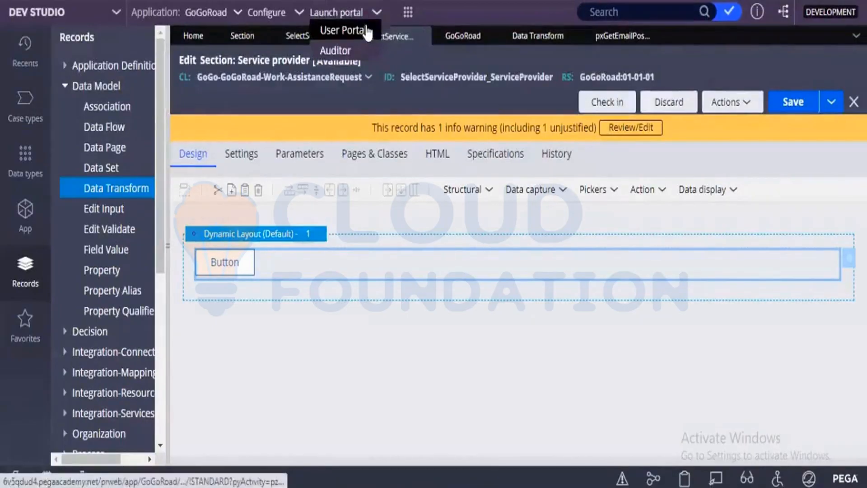
click(367, 32)
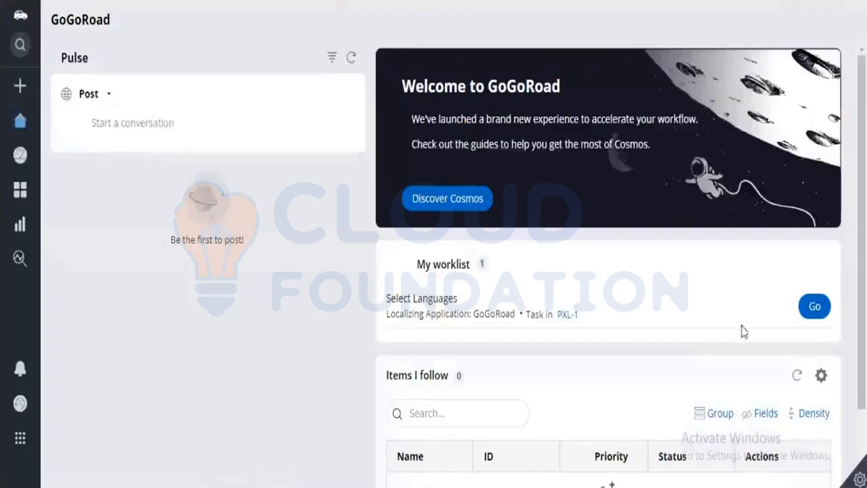
scroll(777, 397, down, 2)
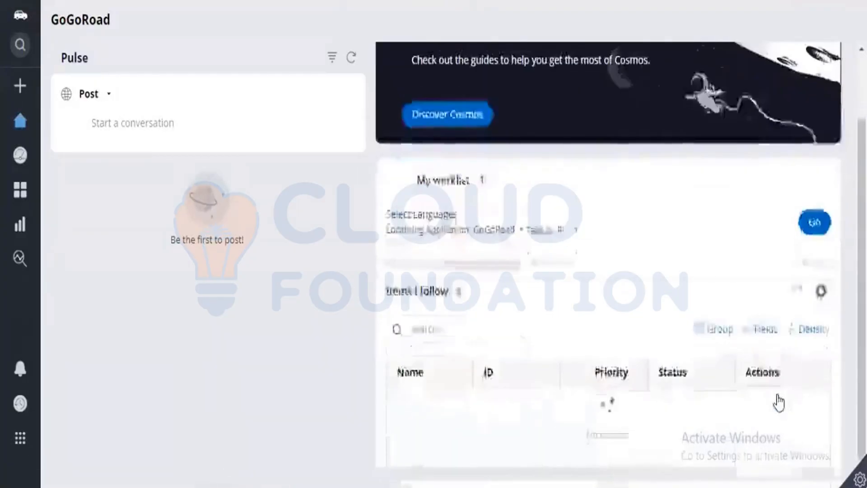
scroll(778, 401, up, 2)
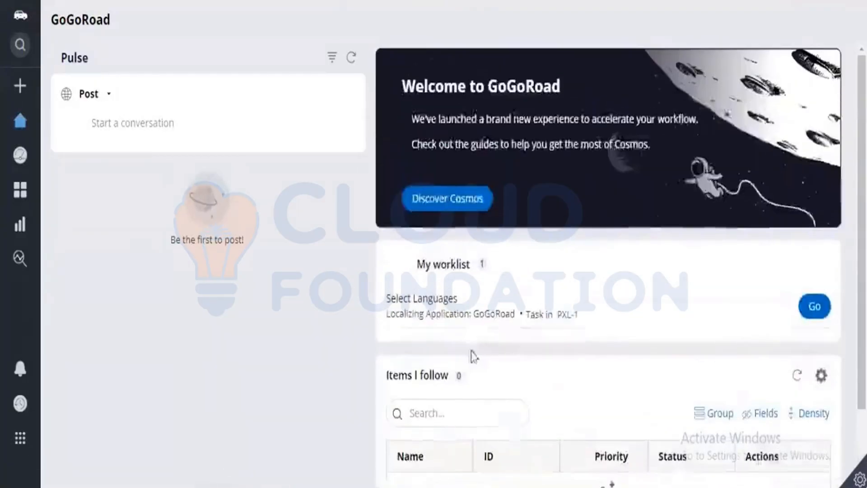
Step: Create a new Assistance Request case in the portal
click(17, 87)
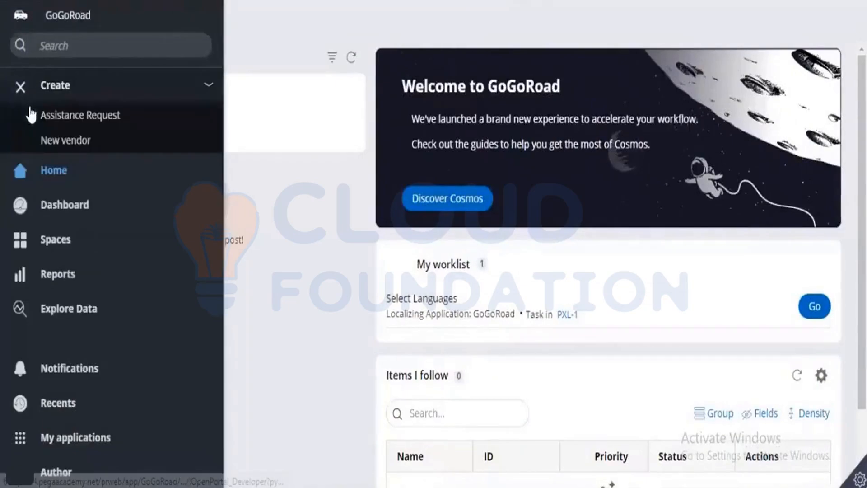
click(54, 115)
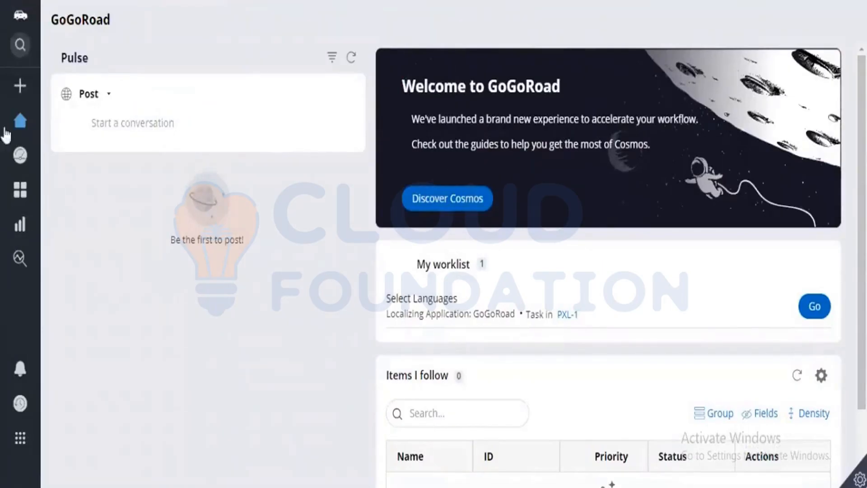
click(17, 87)
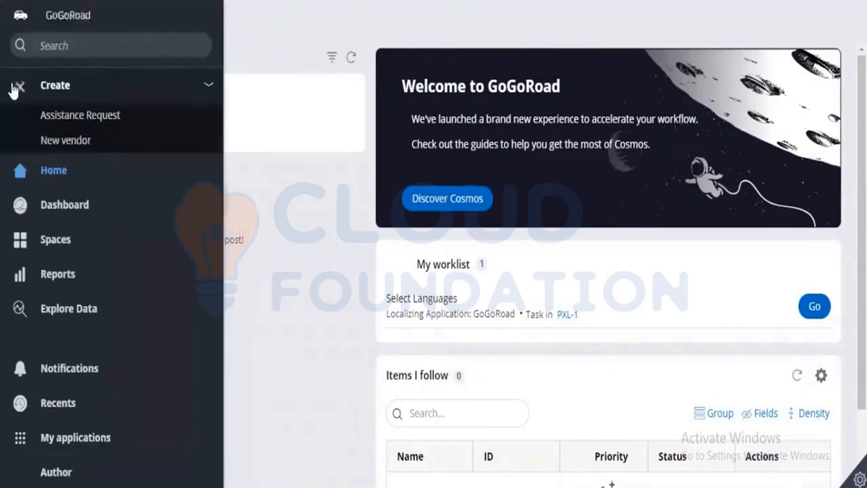
click(47, 118)
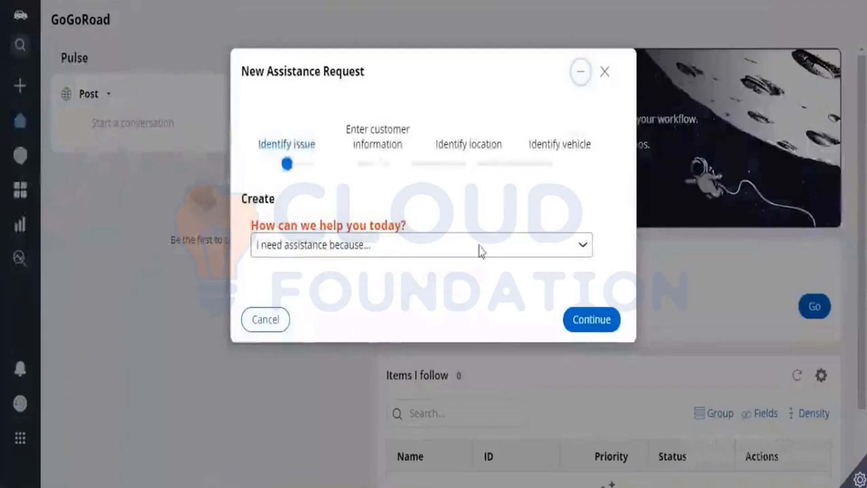
Step: Inspect the Assistance Request form's dropdown with Live UI and convert its pyEnterCaseDetails section to the full section editor
click(859, 477)
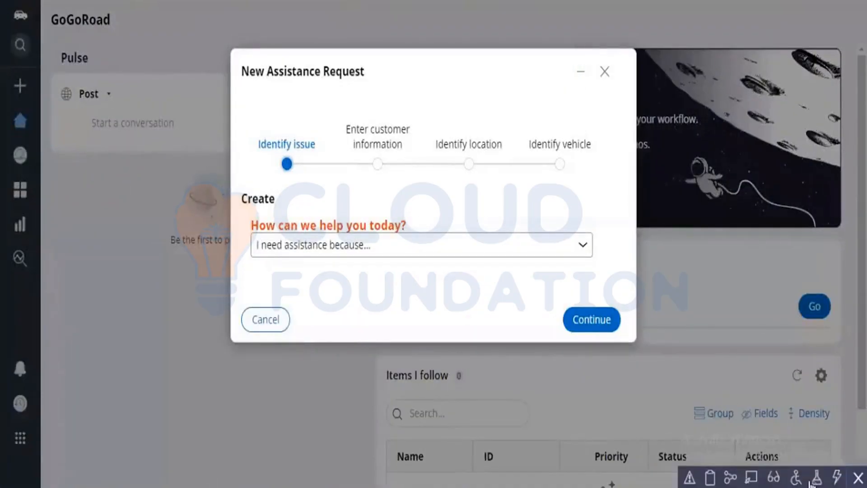
click(751, 477)
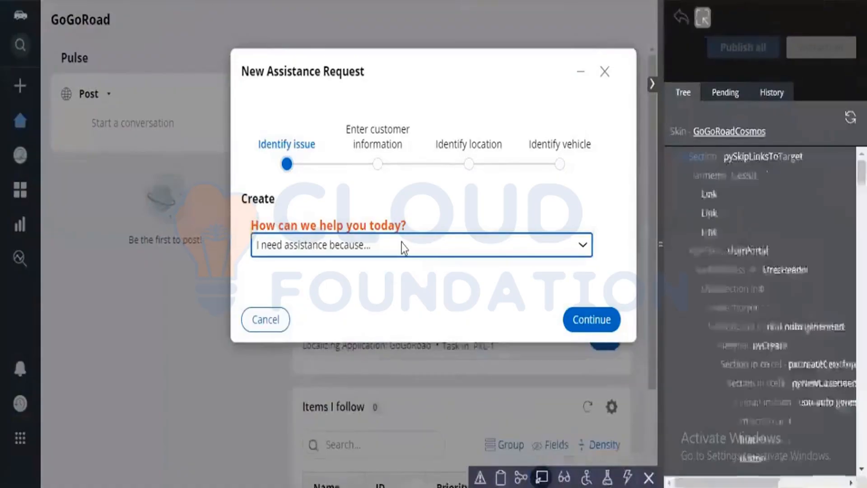
mouse_move(403, 242)
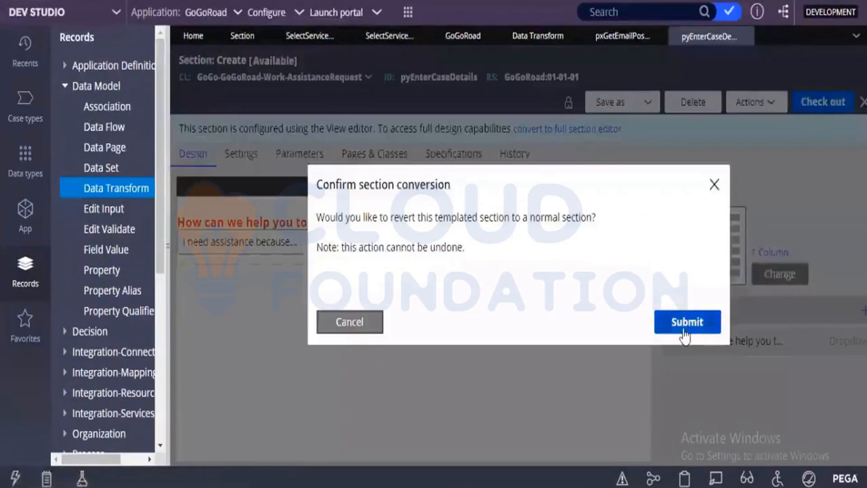
click(684, 326)
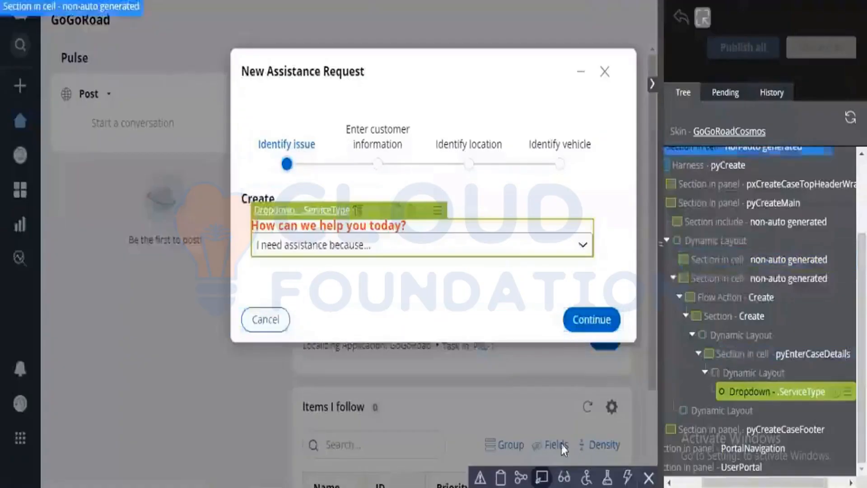
click(541, 476)
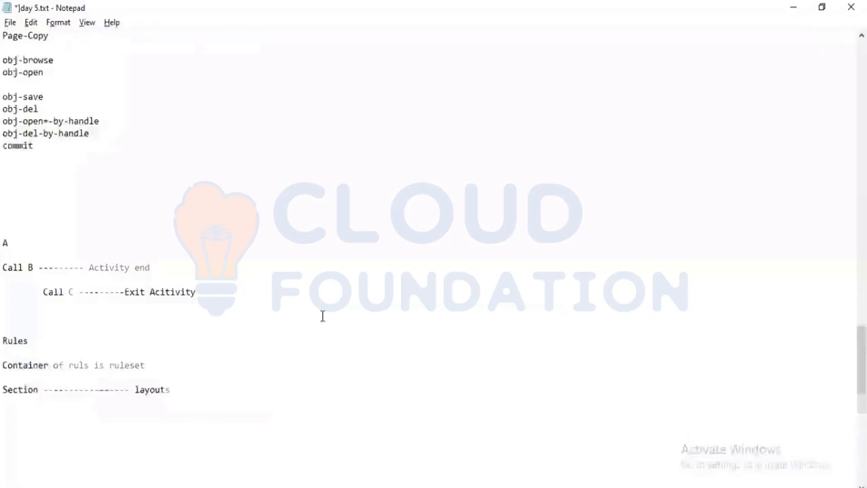
Step: Switch to the Notepad notes, find the debugging tools line and highlight Live UI in it
scroll(322, 316, up, 5)
scroll(322, 316, up, 10)
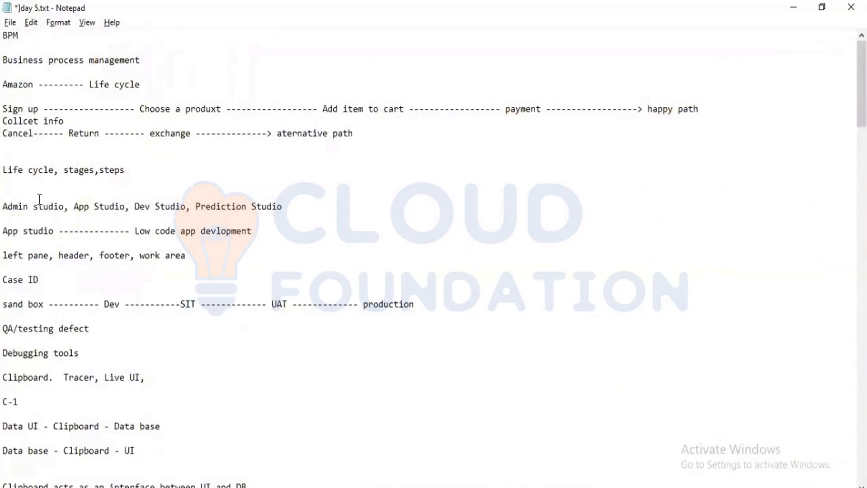
scroll(81, 293, down, 2)
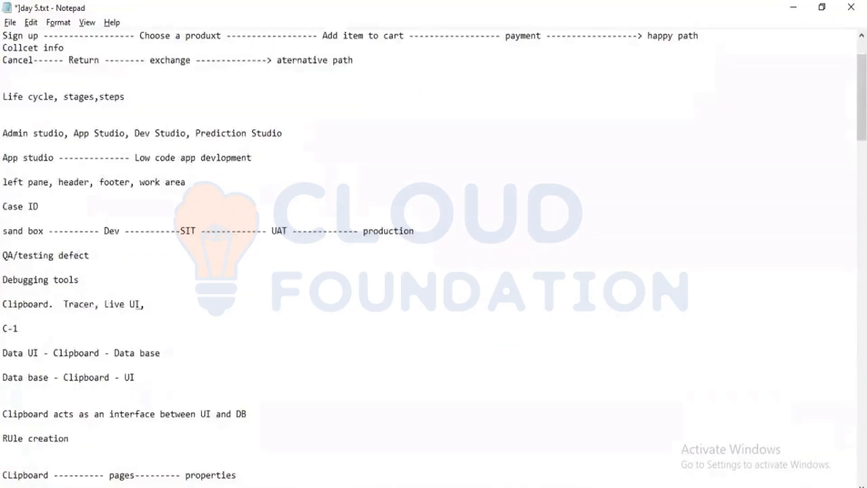
drag(144, 303, 7, 299)
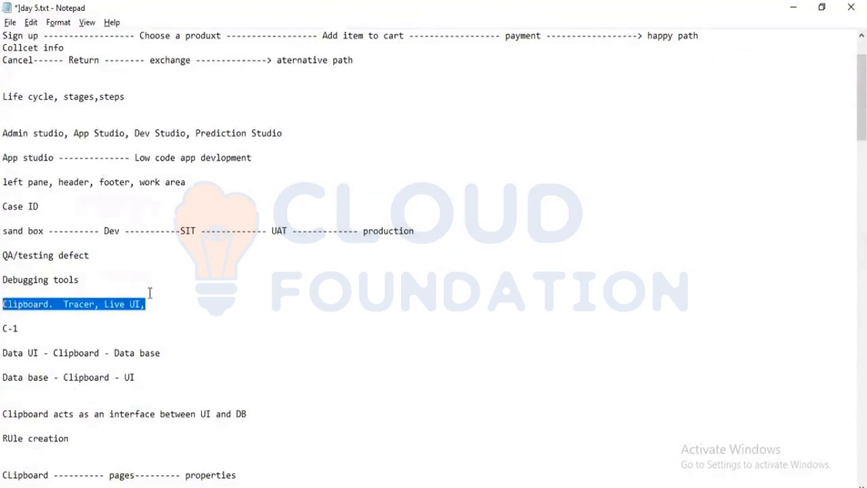
double_click(108, 304)
drag(134, 303, 140, 304)
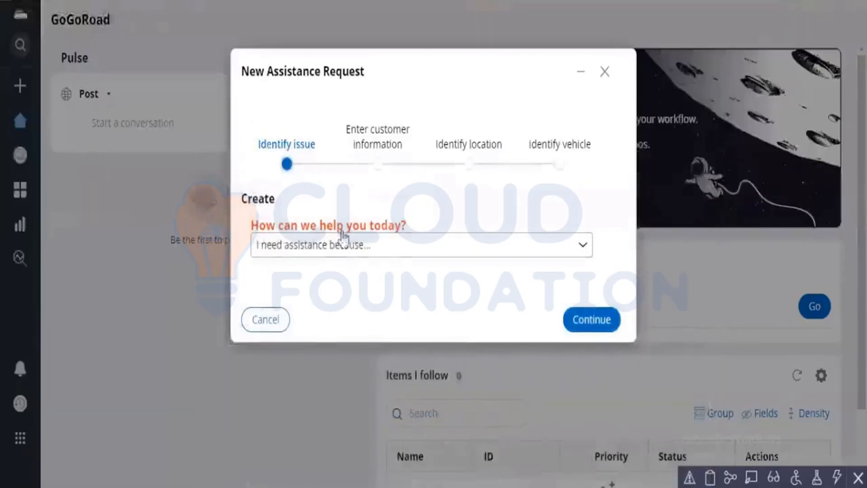
Step: Return to the GoGoRoad portal and inspect the "How can we help you today?" dropdown with Live UI
click(392, 245)
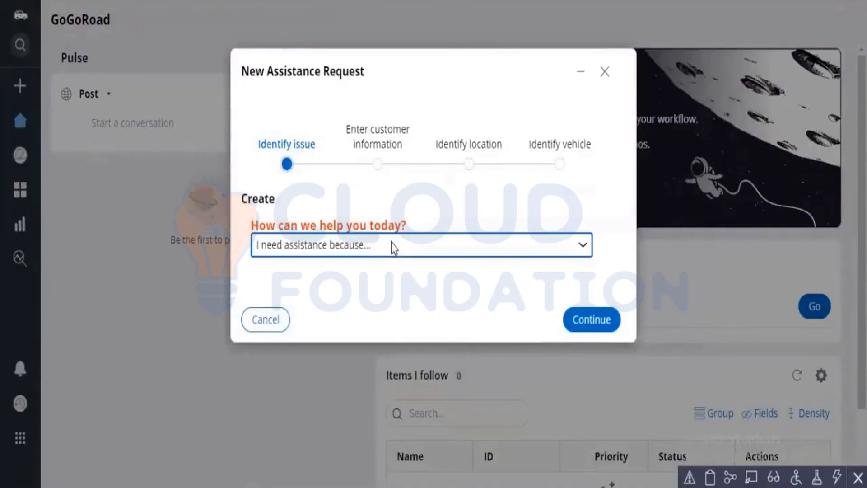
click(650, 391)
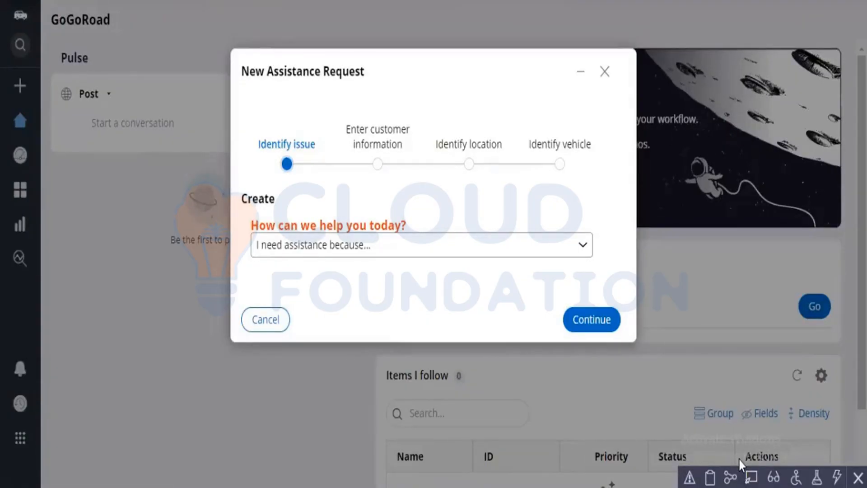
click(750, 476)
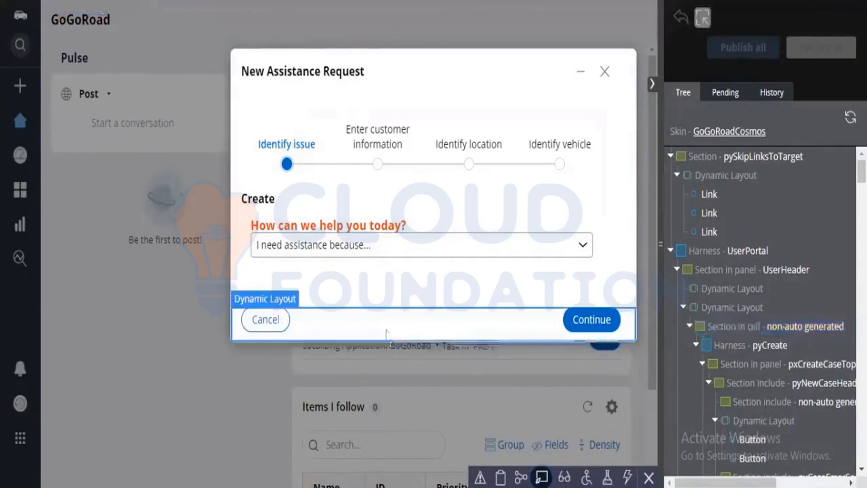
click(364, 258)
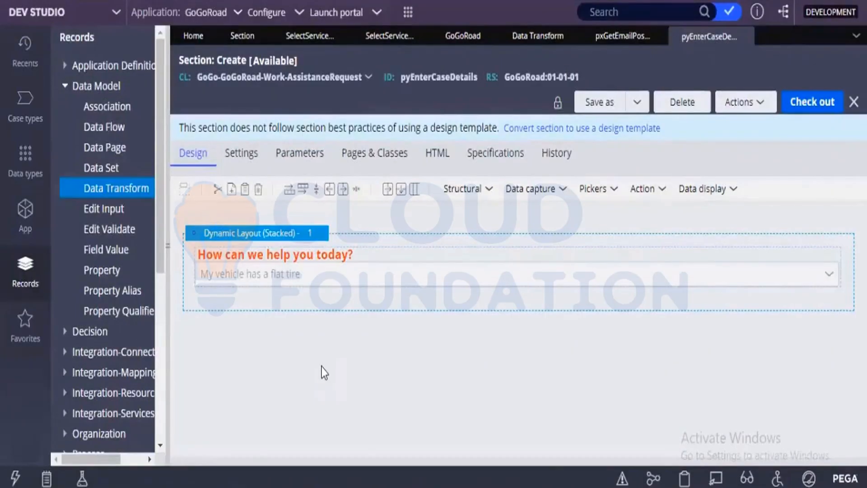
Step: Check out the pyEnterCaseDetails section in Dev Studio, add a Button control below the dropdown and save the section
click(812, 109)
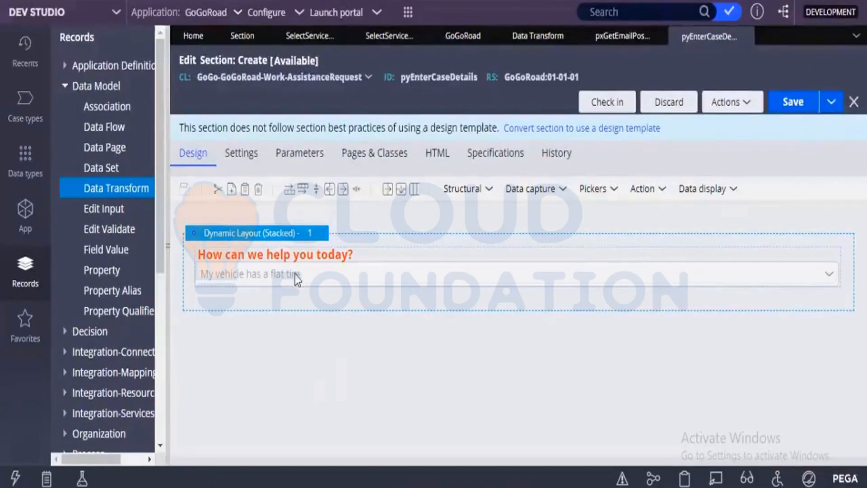
click(273, 272)
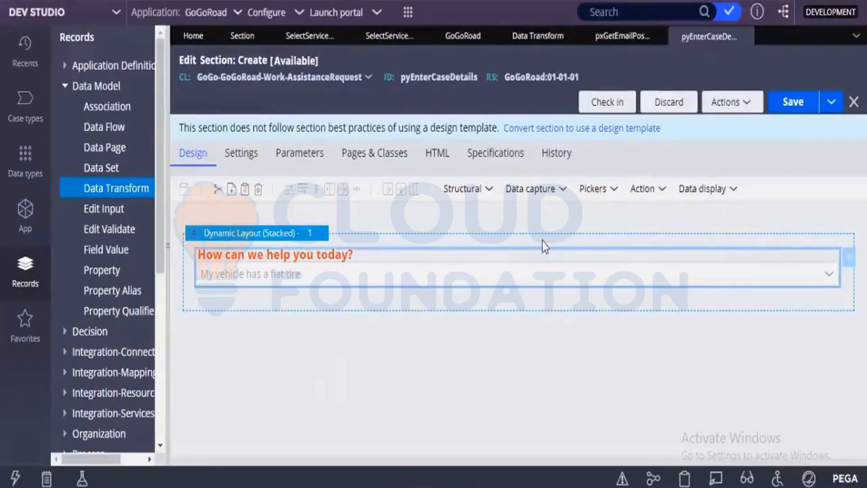
click(653, 197)
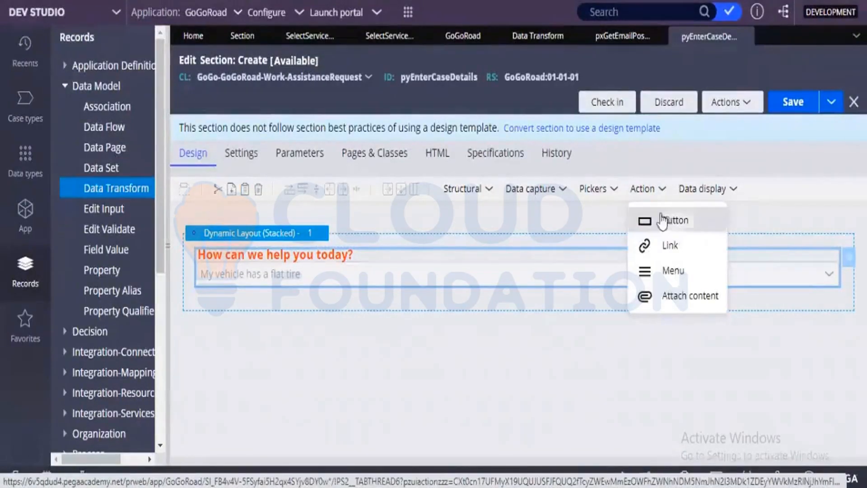
drag(667, 220, 315, 310)
click(786, 99)
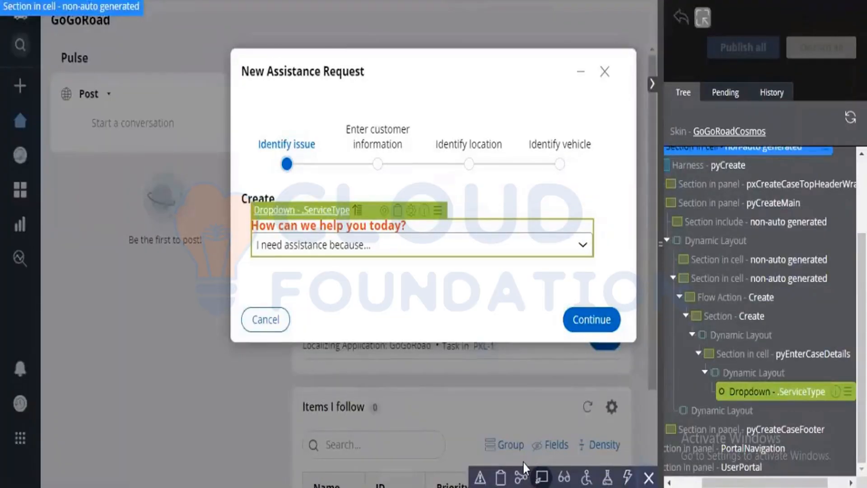
Step: Turn off Live UI in the portal, close the open request form and create a new Assistance Request
click(540, 476)
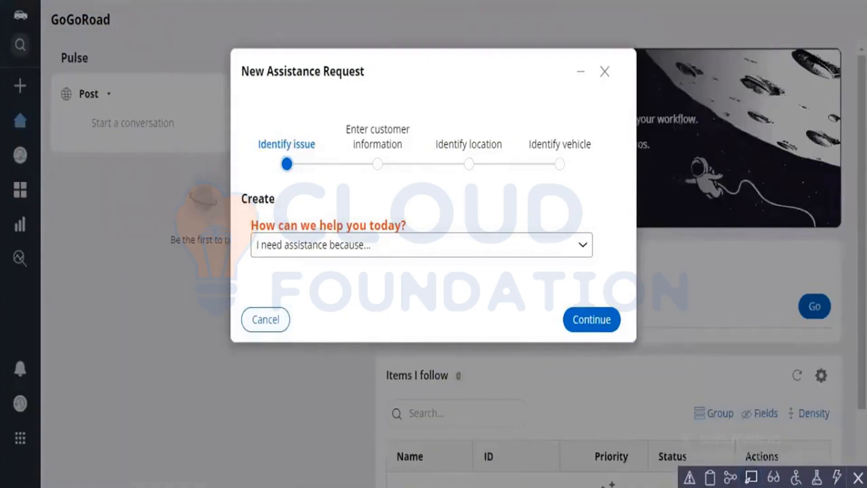
key(alt+Tab)
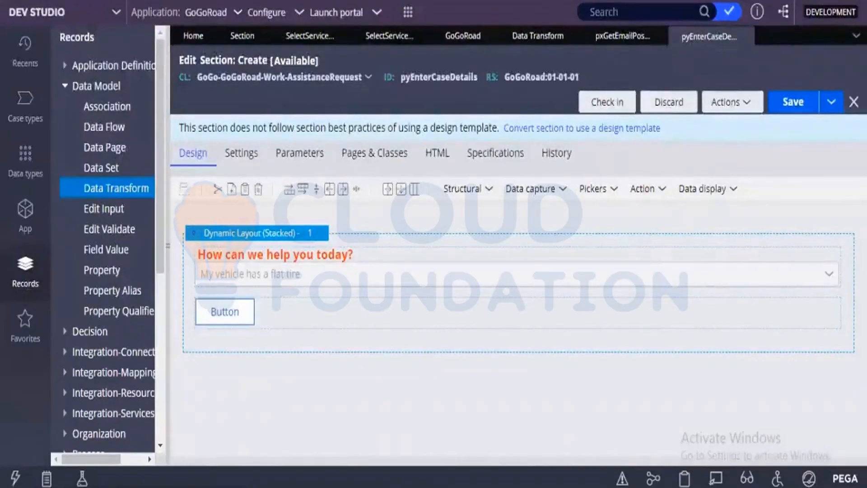
key(alt+Tab)
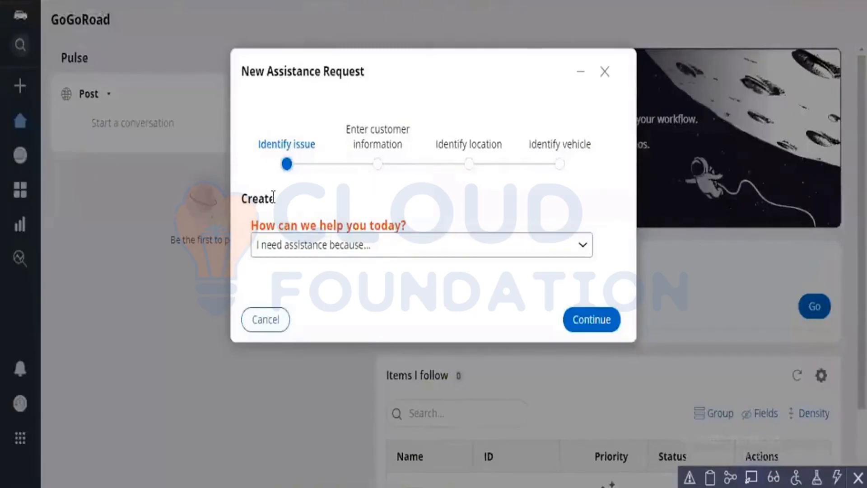
click(610, 70)
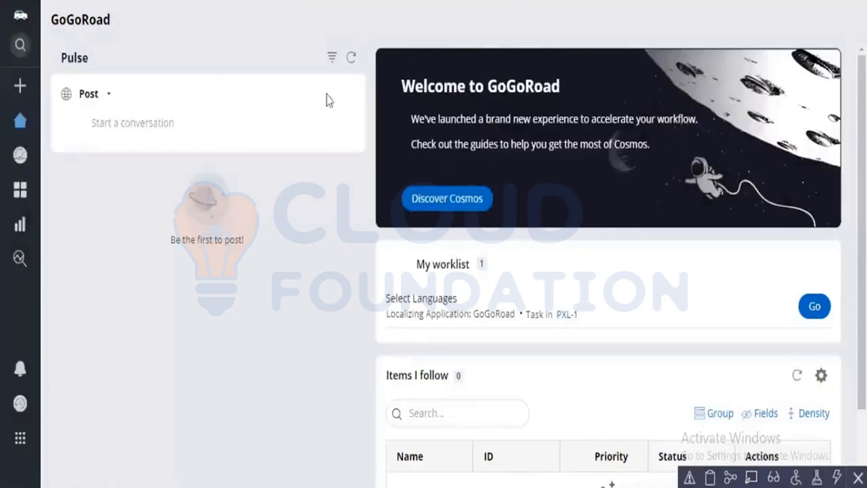
click(231, 0)
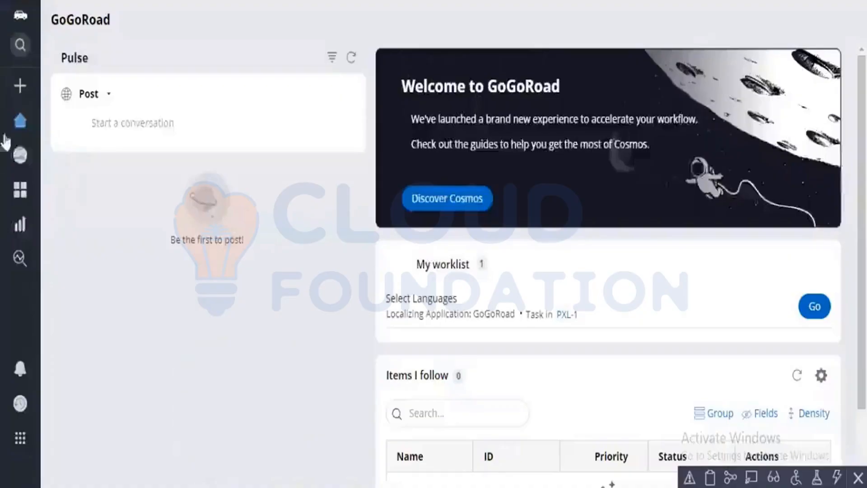
mouse_move(7, 118)
click(23, 88)
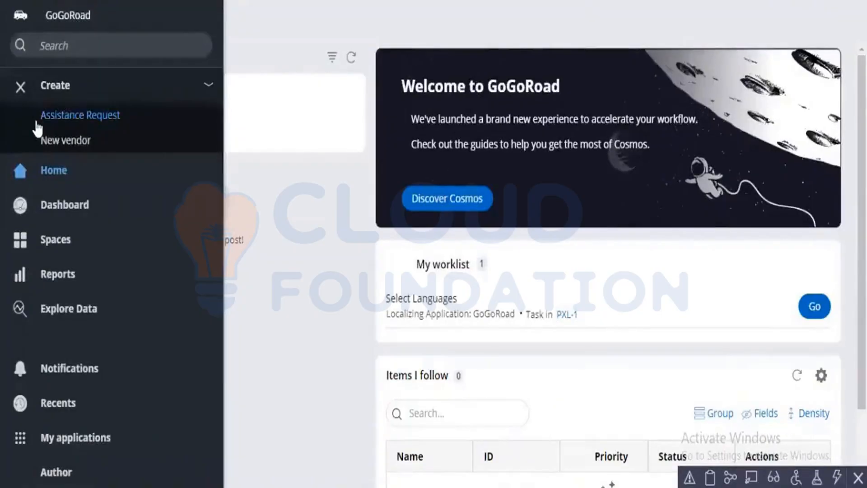
click(170, 107)
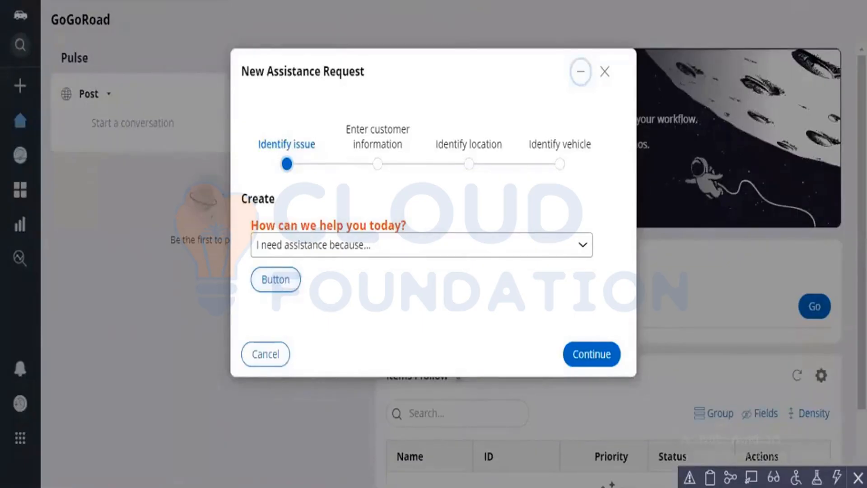
Step: Go back to the section in Dev Studio, select the Button control and look over the available structural layouts
key(alt+Tab)
click(267, 283)
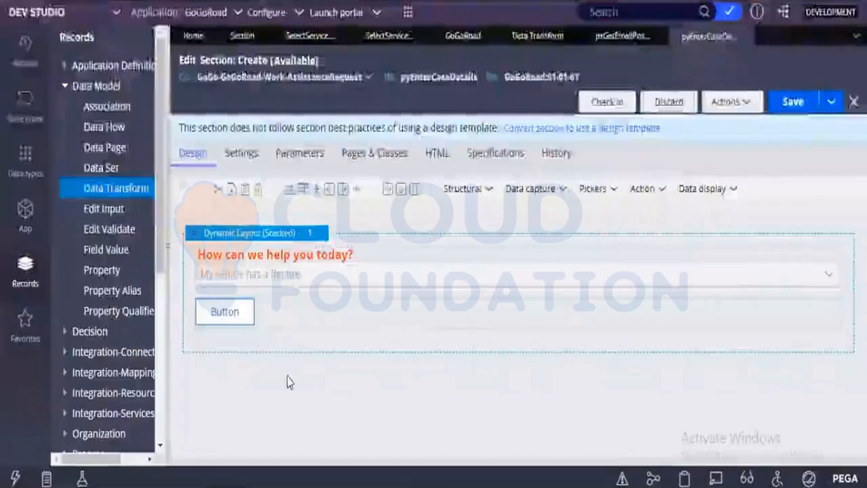
click(676, 320)
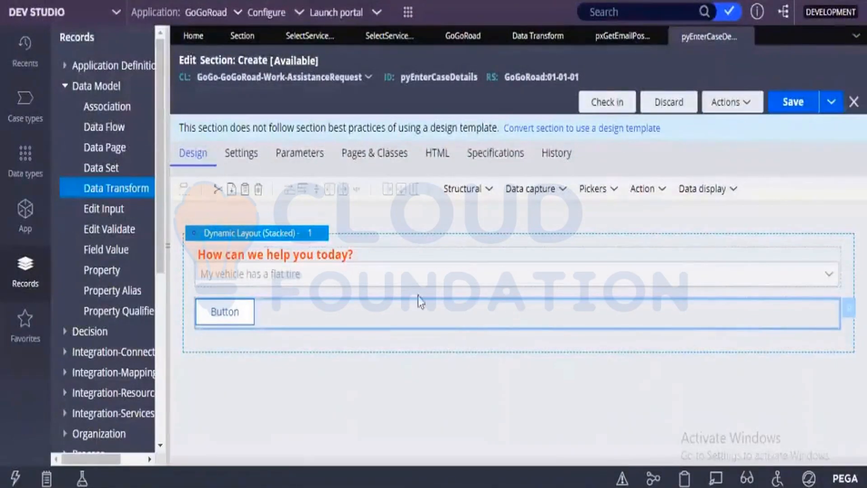
click(470, 197)
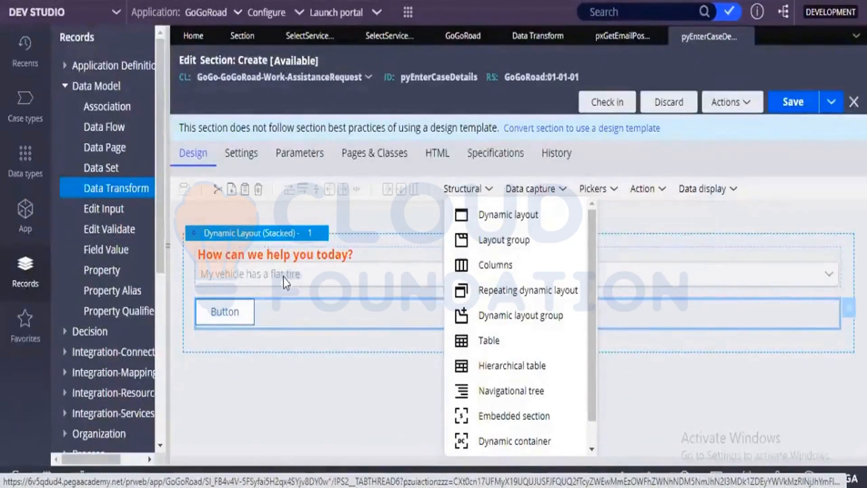
Step: Switch to App Studio, show the application's channel interfaces and start the GoGoRoad preview
click(87, 18)
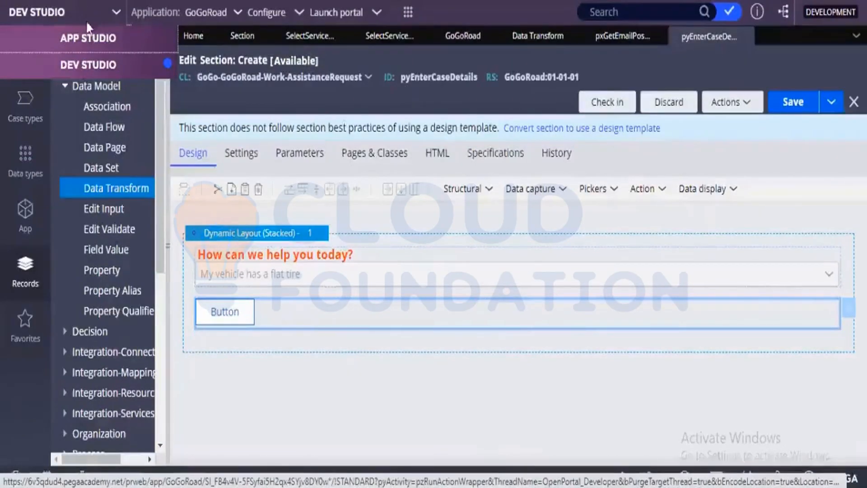
click(88, 42)
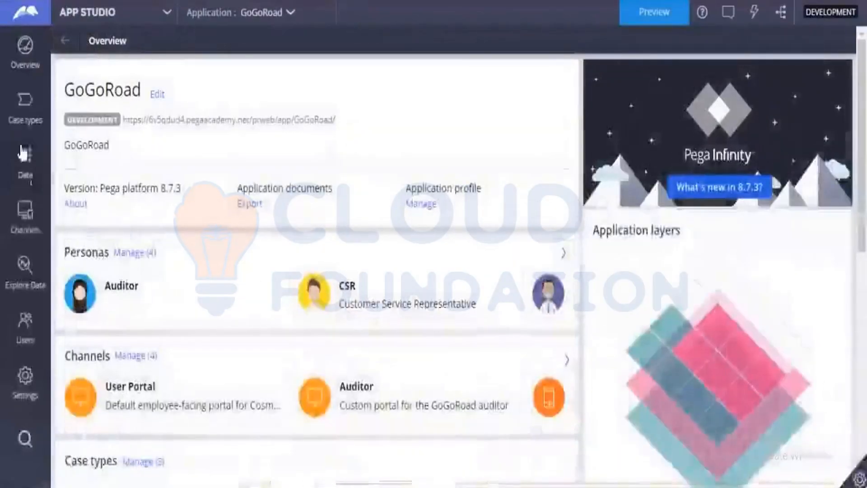
click(14, 208)
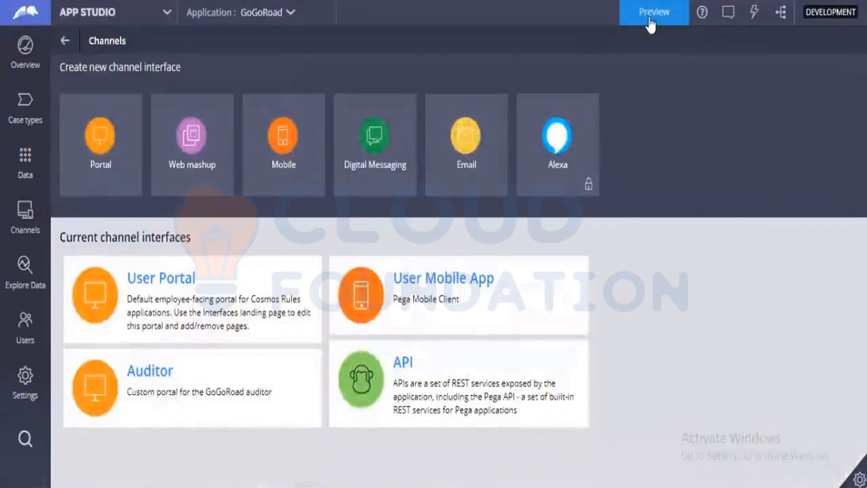
click(650, 22)
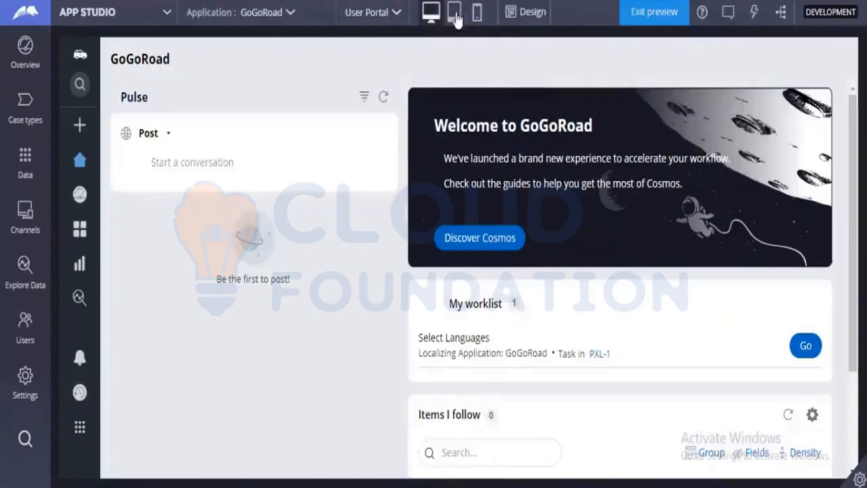
Step: Preview the User Portal as a tablet, set the device to Lenovo Tab 4 8 and look over the page
click(456, 16)
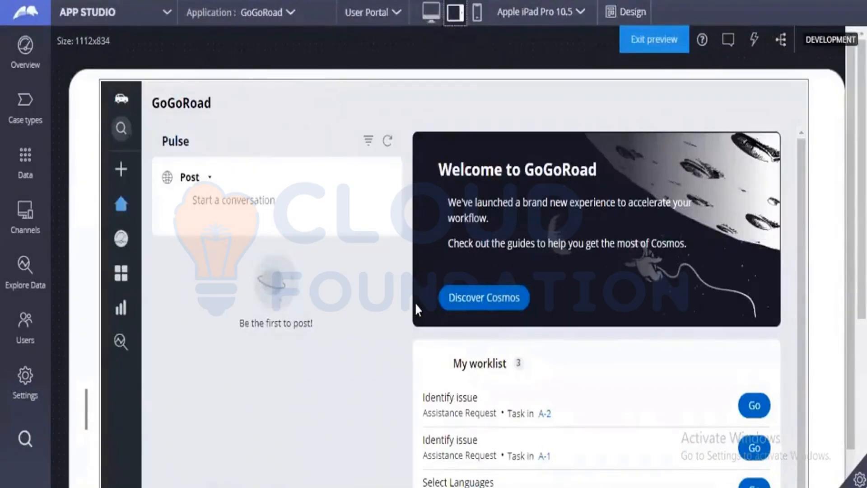
click(569, 21)
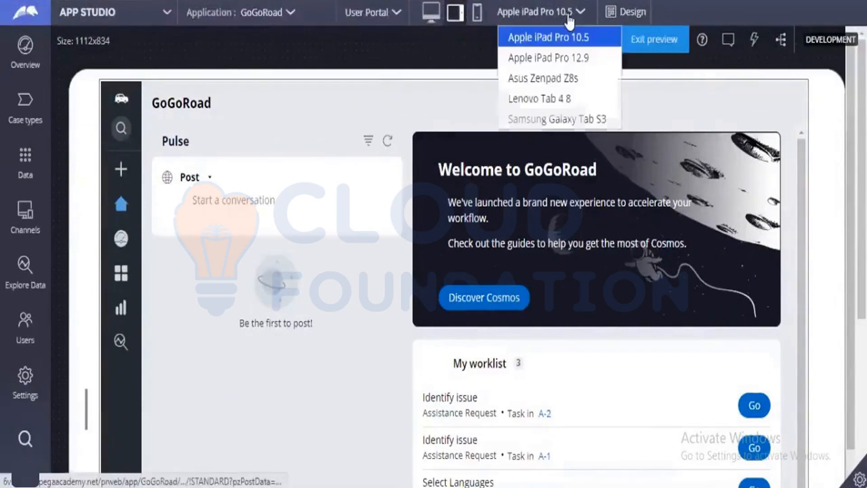
click(550, 105)
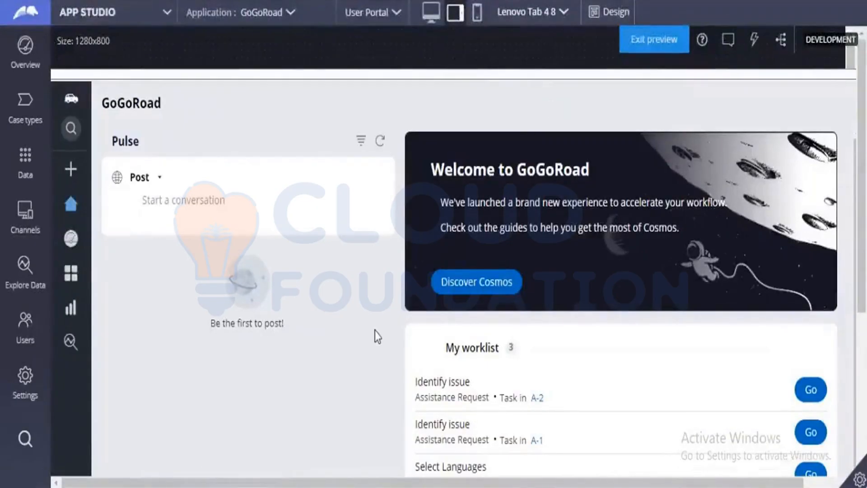
scroll(376, 336, down, 1)
scroll(377, 336, up, 1)
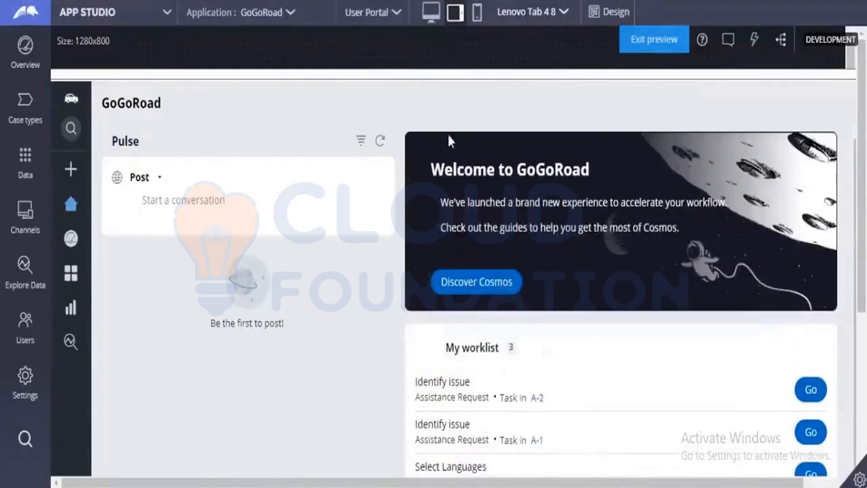
Step: Preview the portal on a Samsung Galaxy Tab S3, switch the preview to phone and look over the page
click(535, 13)
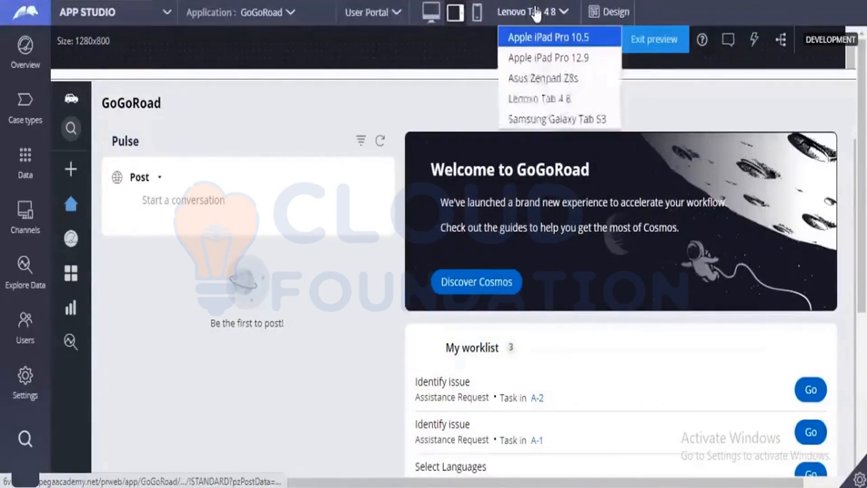
click(528, 120)
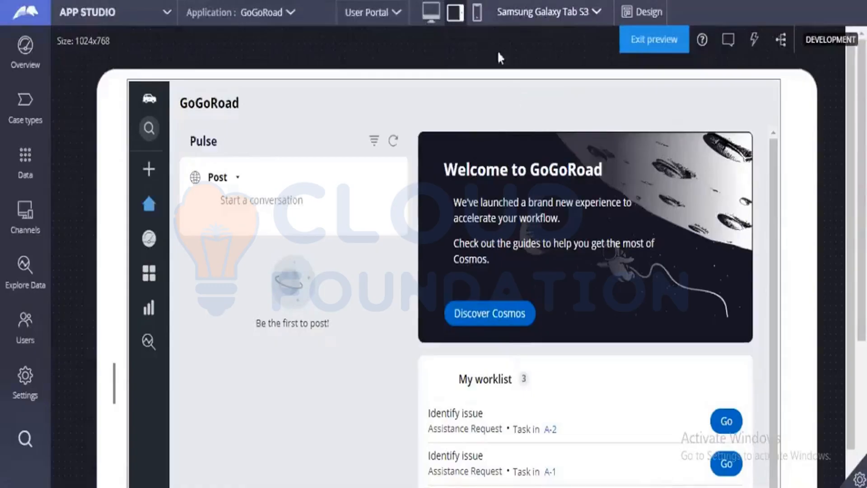
click(478, 18)
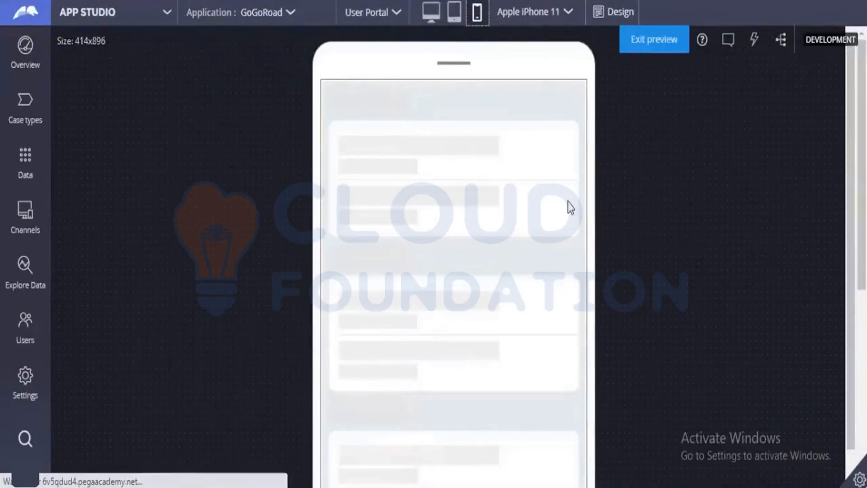
scroll(521, 325, down, 1)
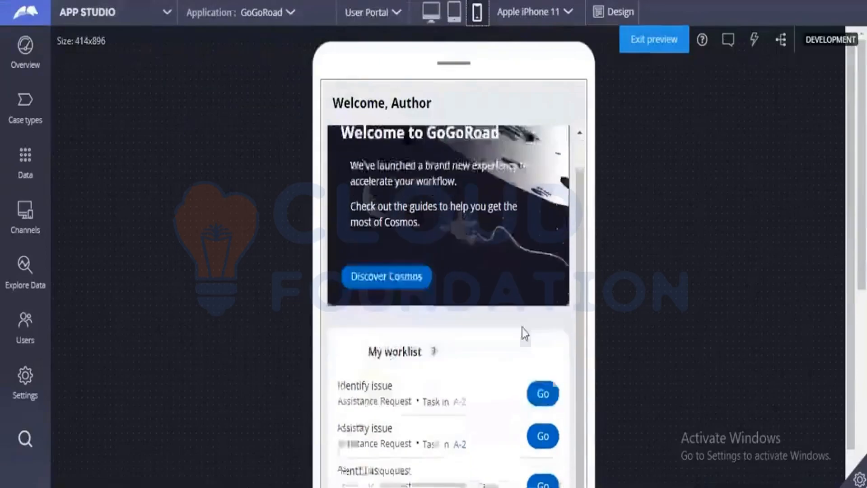
scroll(524, 333, down, 2)
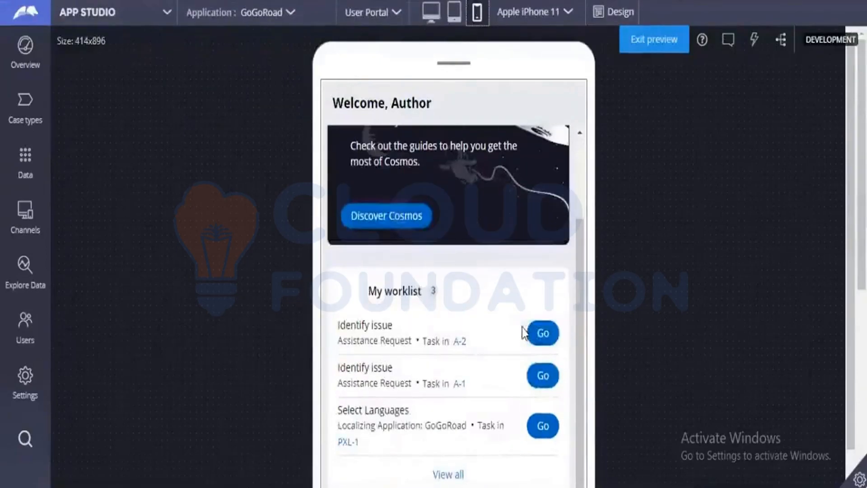
scroll(523, 333, up, 3)
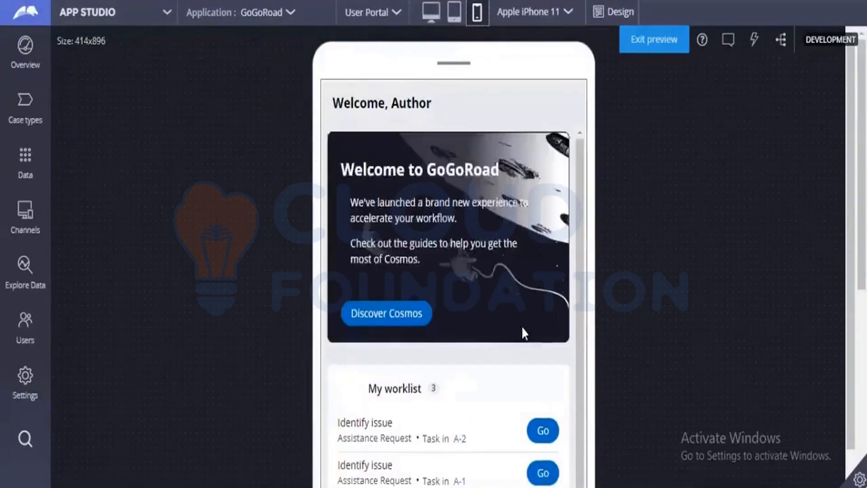
scroll(521, 321, down, 3)
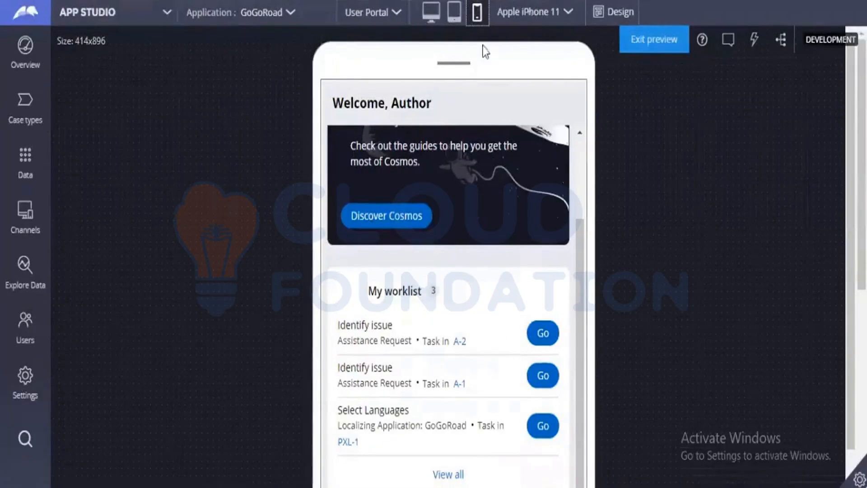
Step: Set the phone preview to Google Pixel 4 and after that to Samsung Galaxy Note 10
click(530, 20)
click(530, 21)
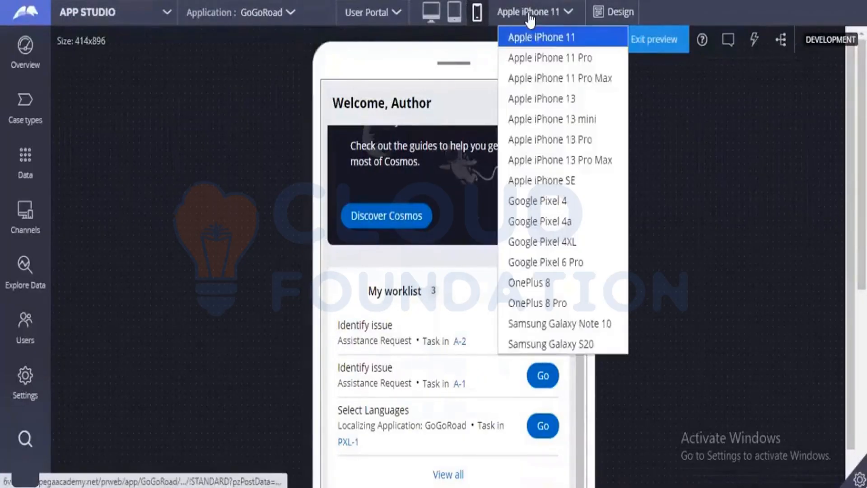
click(538, 203)
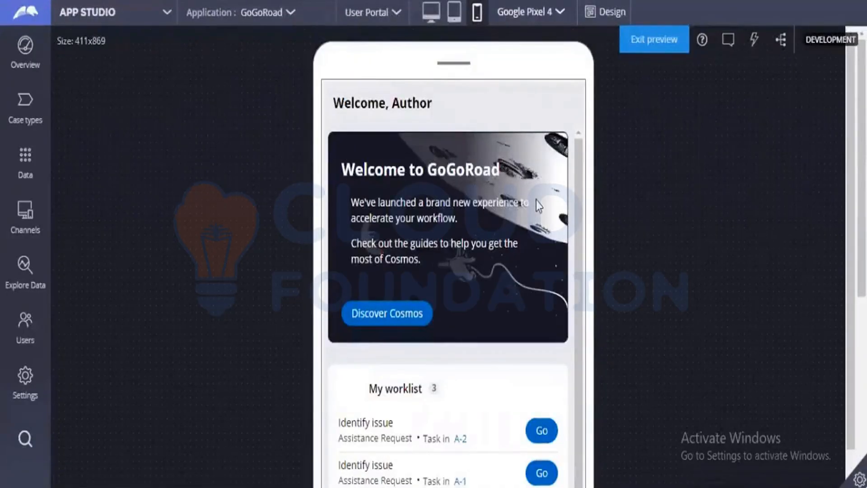
click(533, 26)
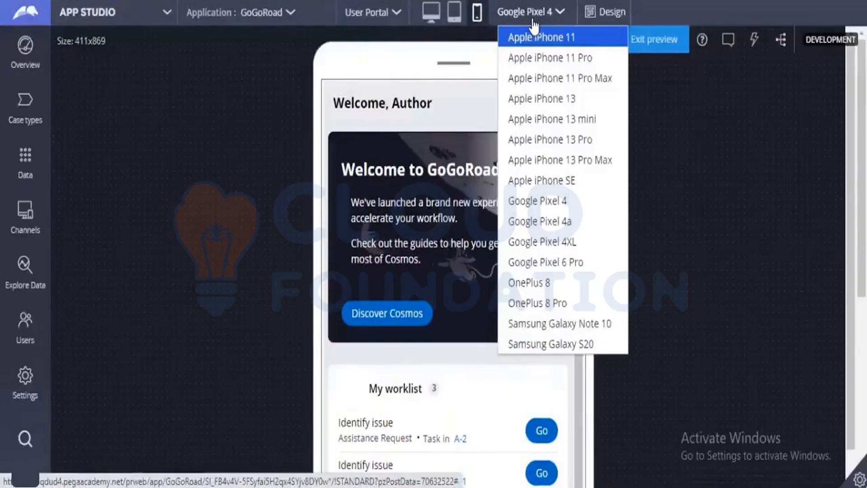
click(544, 324)
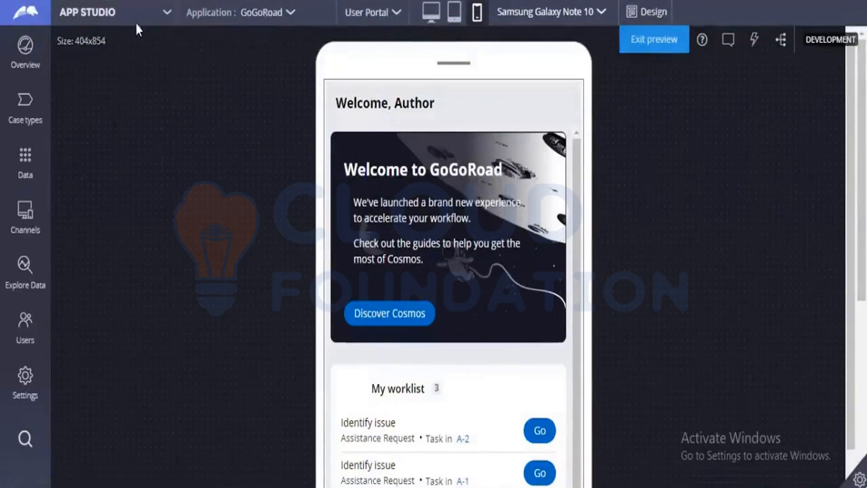
Step: Switch to Dev Studio and examine the Section Include settings for an embedded section in the layout, without adding one
click(119, 18)
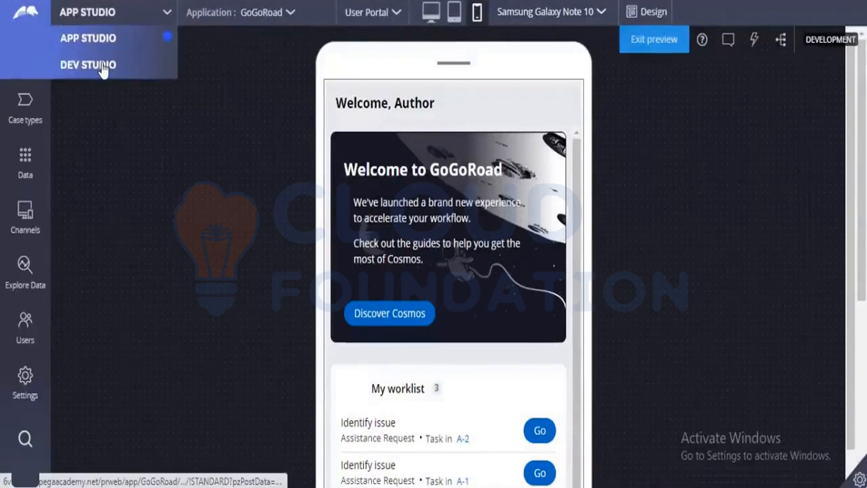
click(104, 67)
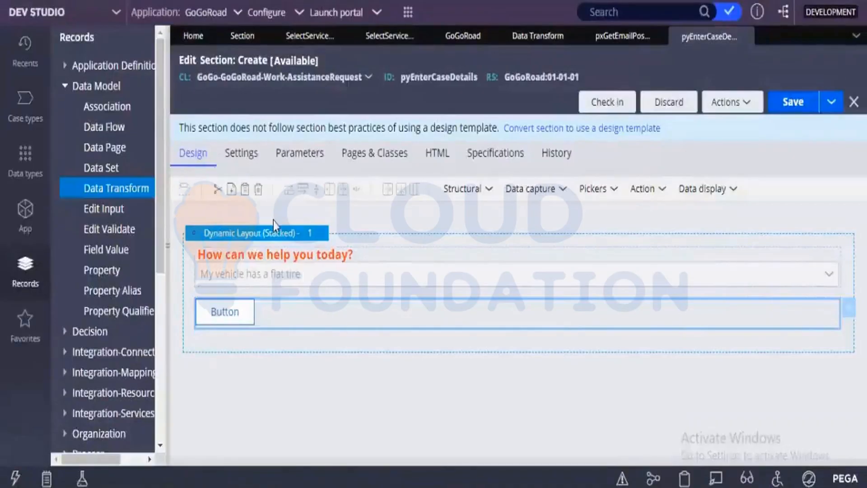
click(459, 193)
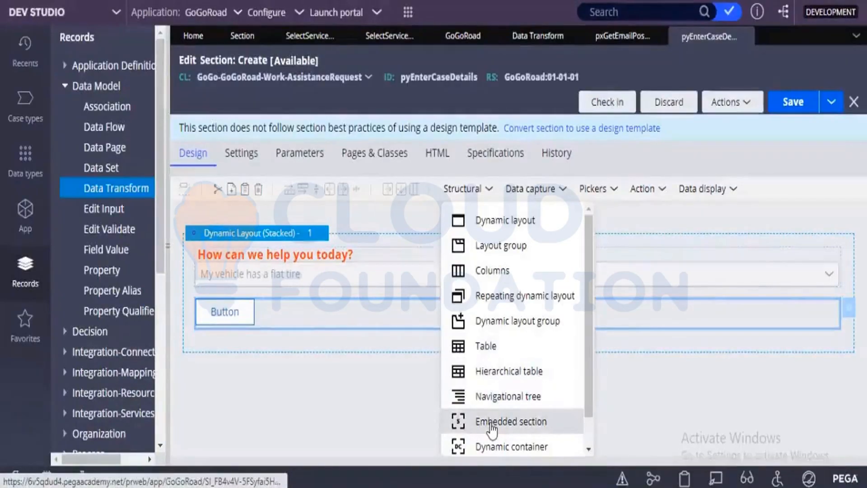
drag(492, 429, 310, 386)
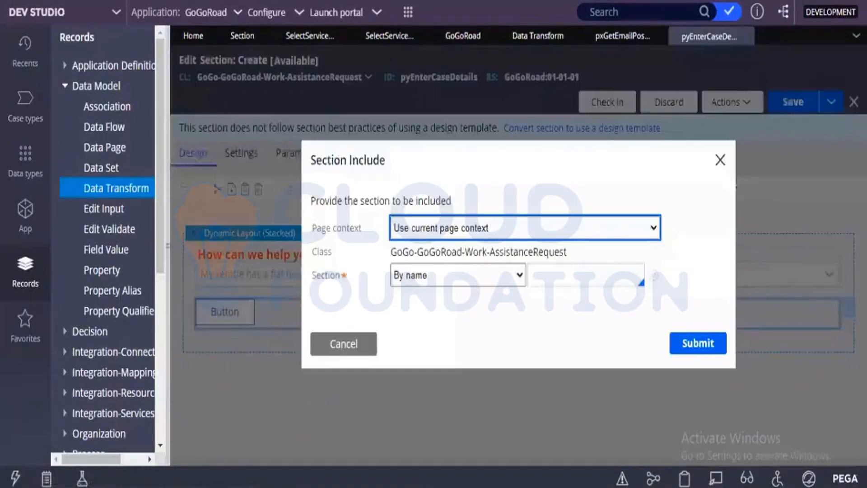
click(570, 272)
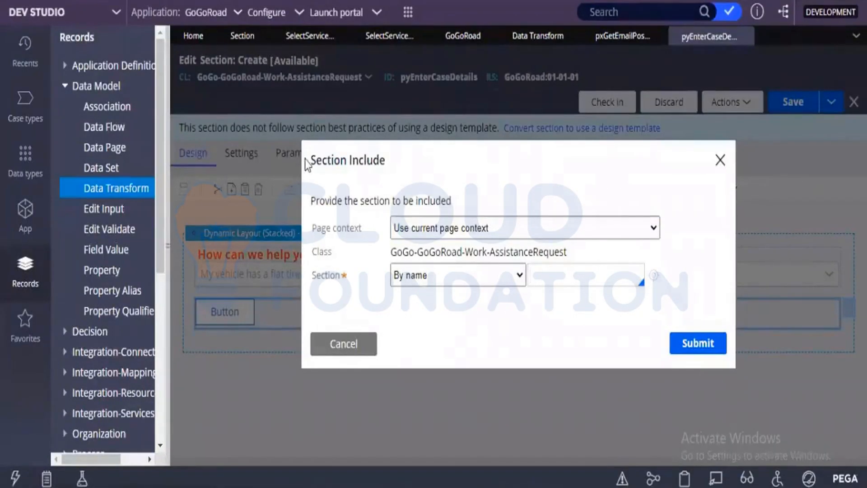
drag(306, 162, 384, 180)
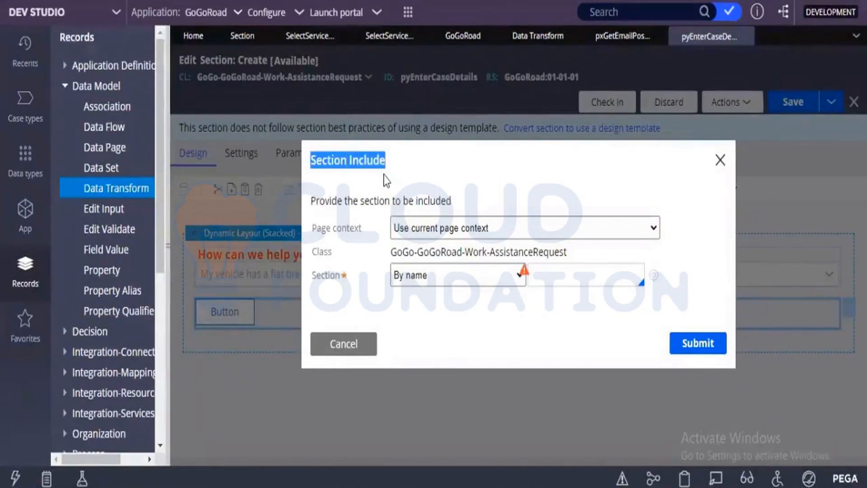
click(720, 161)
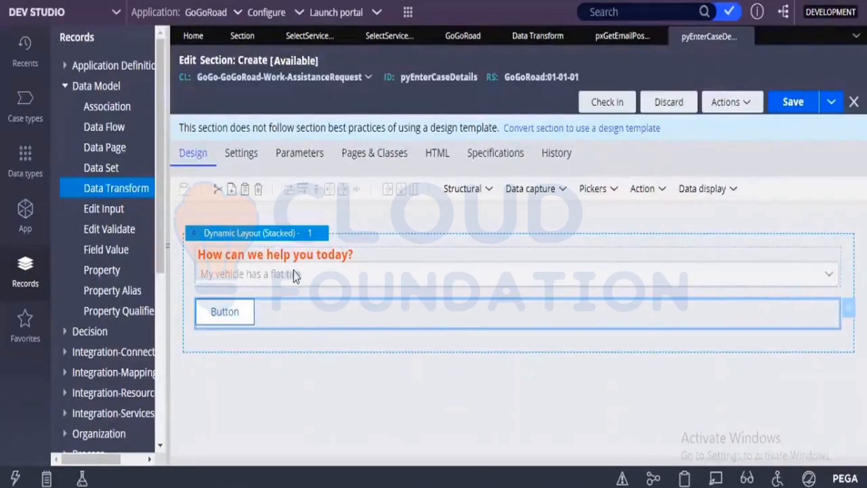
click(284, 296)
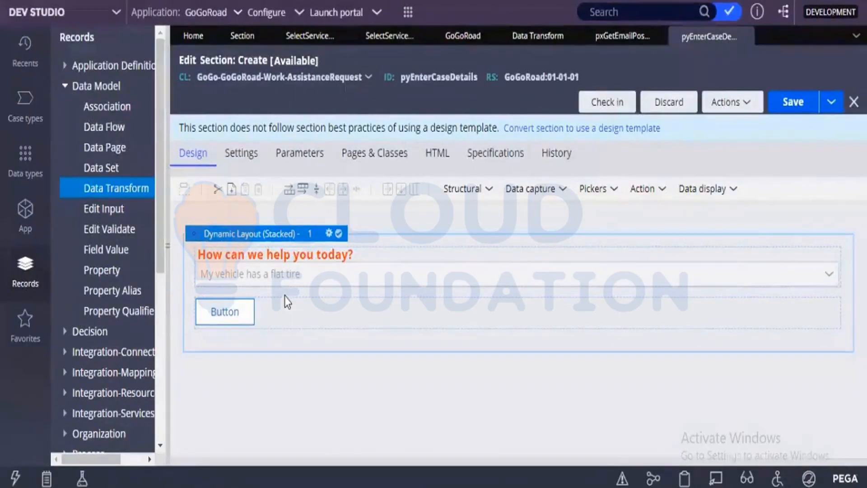
Step: Go to the portal and choose My vehicle does not start as the reason in the open Assistance Request
click(462, 190)
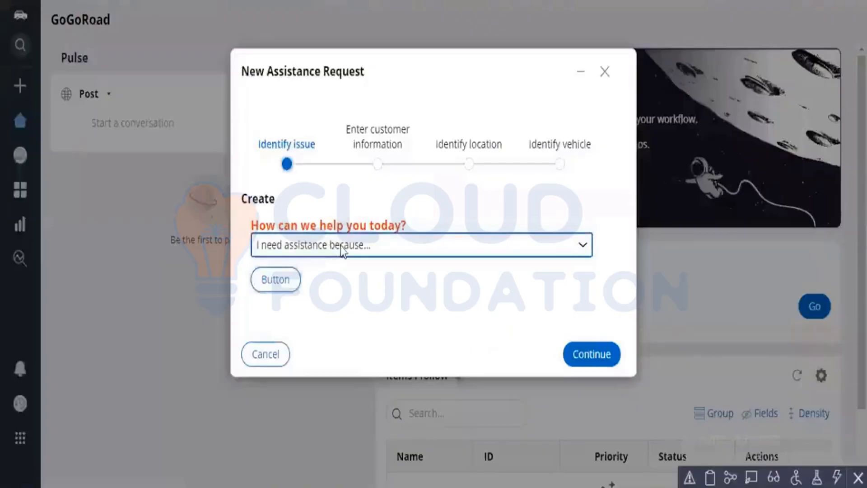
click(333, 247)
click(343, 298)
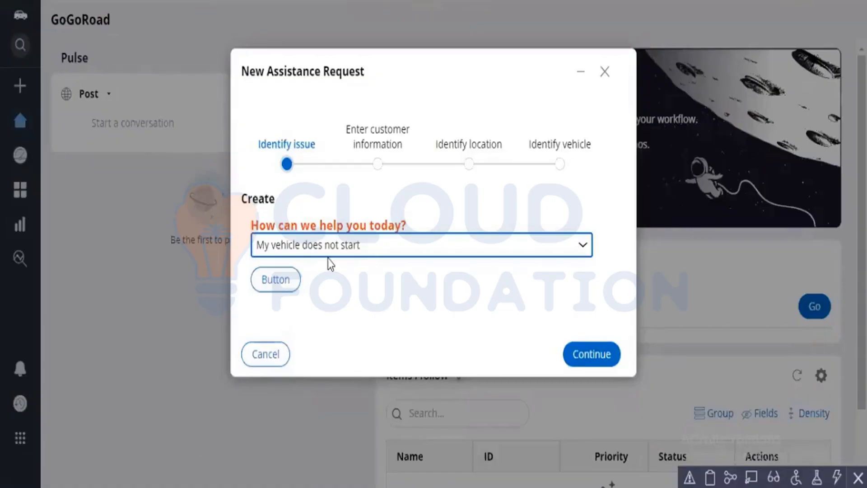
click(347, 249)
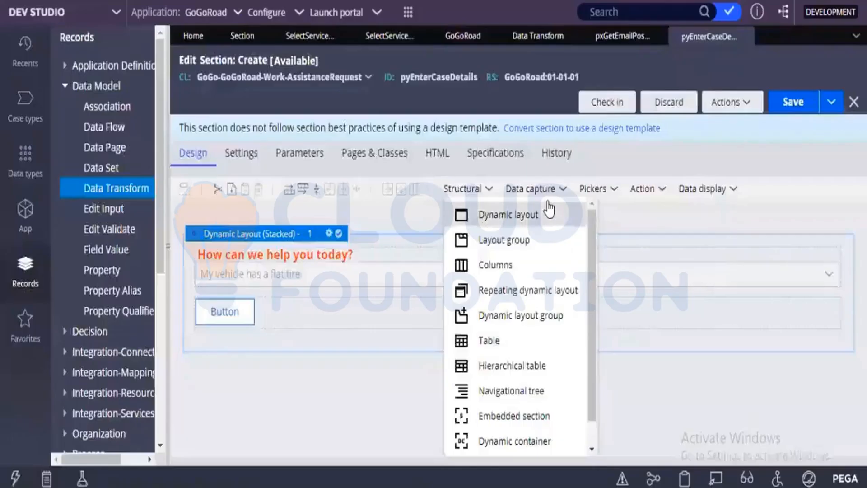
Step: Append a Date time control below the button in the section's dynamic layout and save the section
click(549, 190)
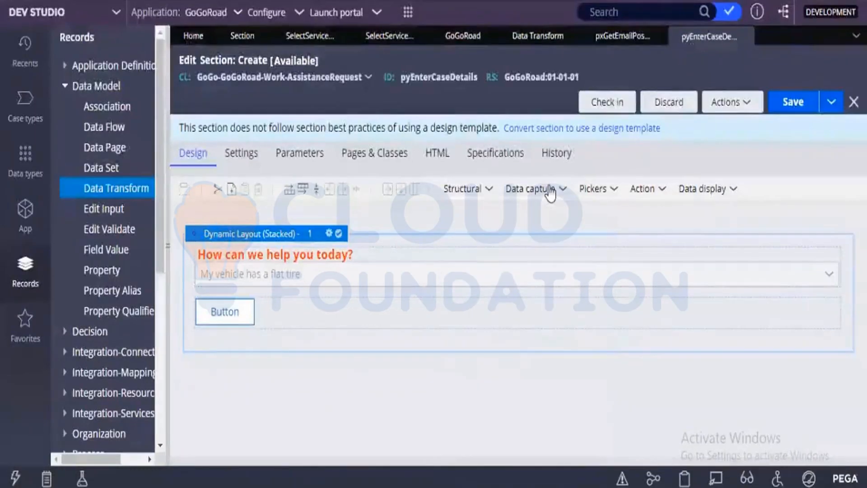
click(549, 193)
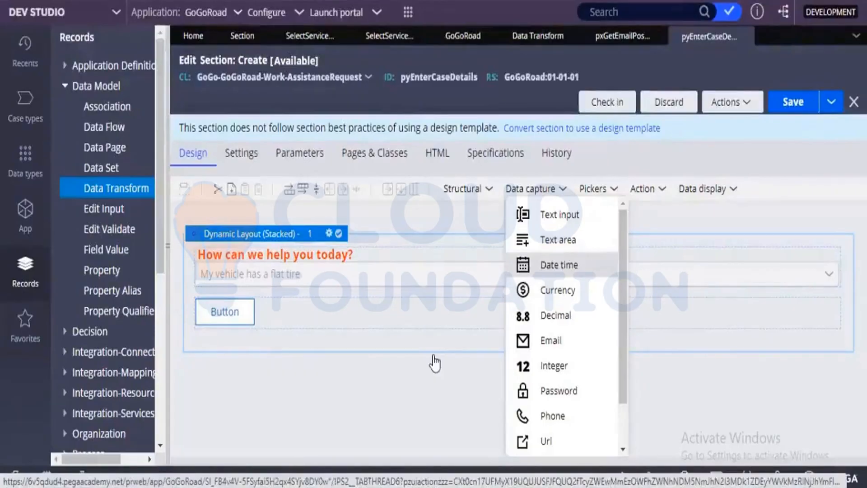
drag(541, 267, 448, 357)
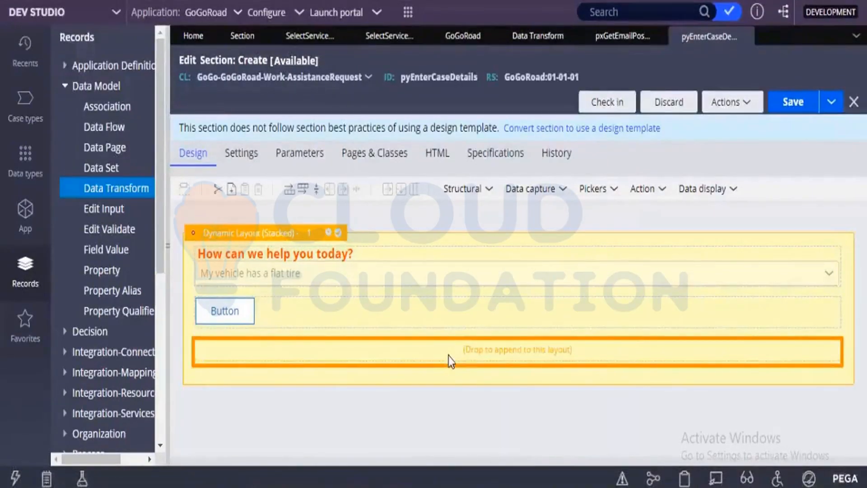
drag(449, 361, 774, 360)
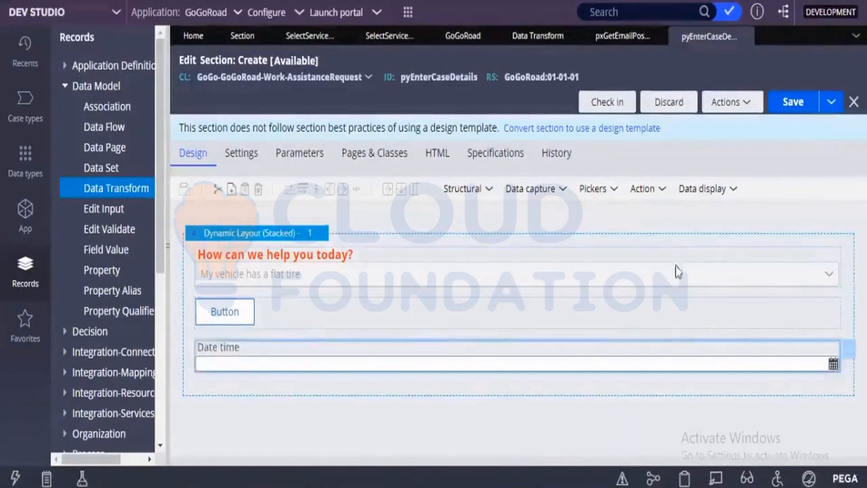
click(791, 104)
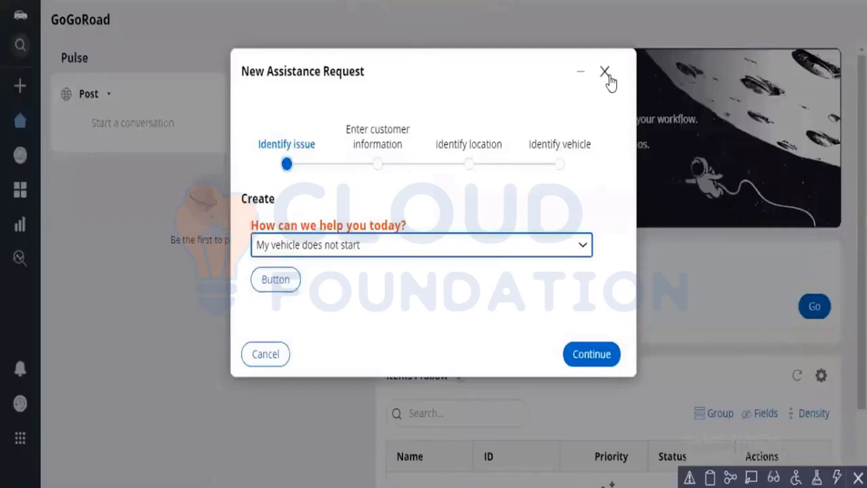
Step: Close the open request in the portal and create a new Assistance Request
click(604, 71)
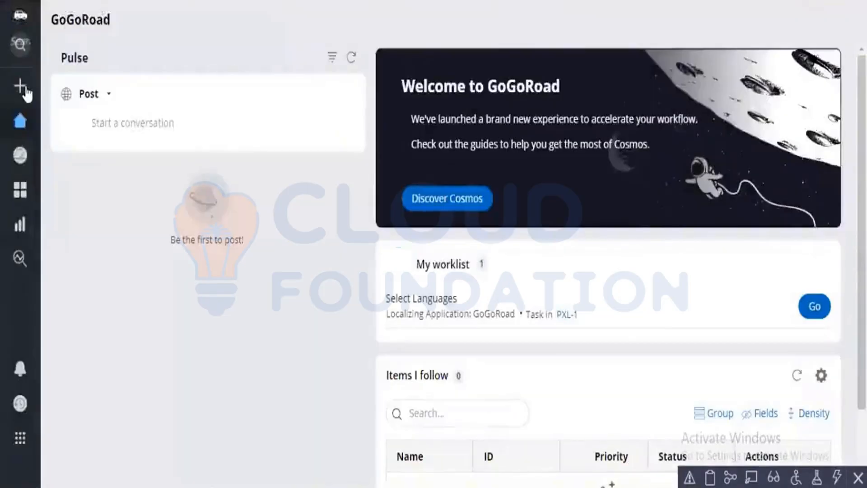
click(22, 88)
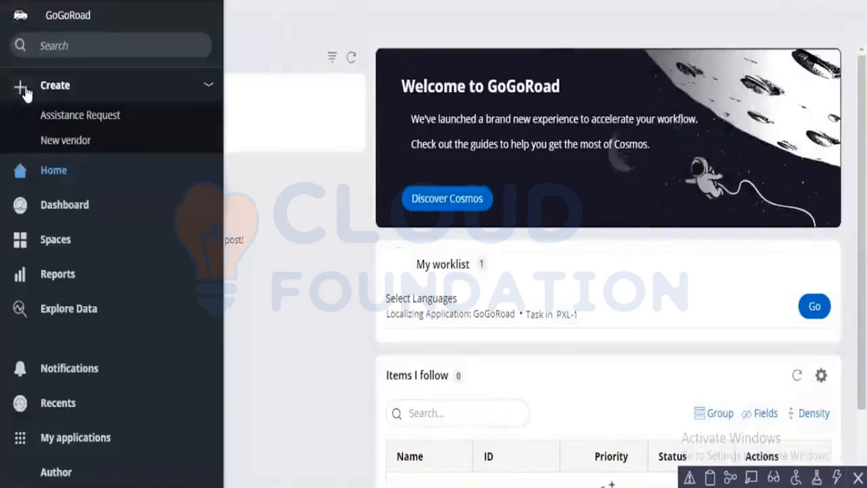
click(105, 124)
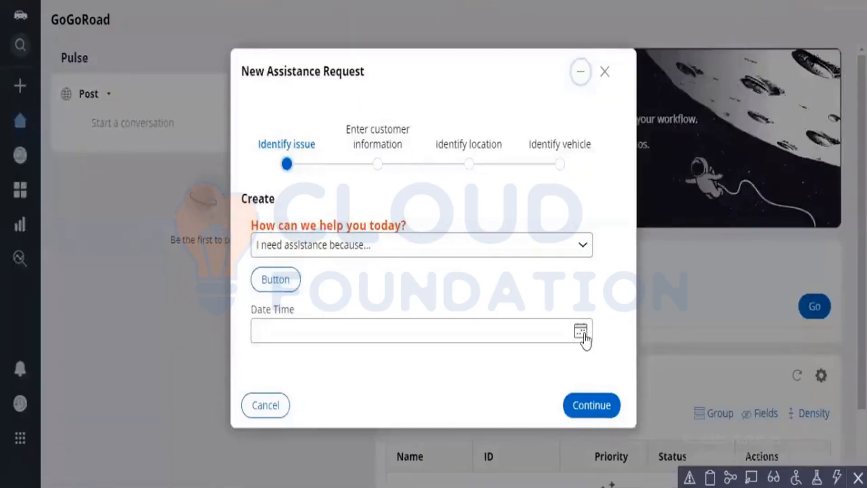
Step: Set the request's Date Time field to 8/18/2022 10:58 PM and select the entered value
click(581, 332)
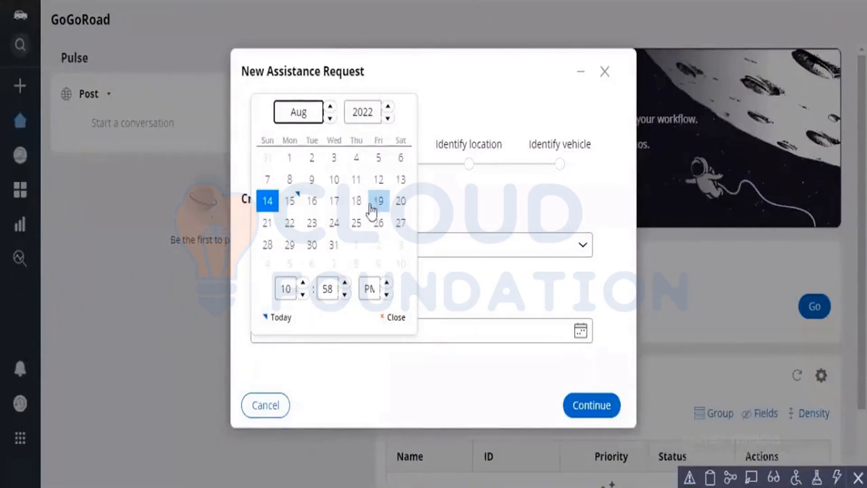
click(349, 206)
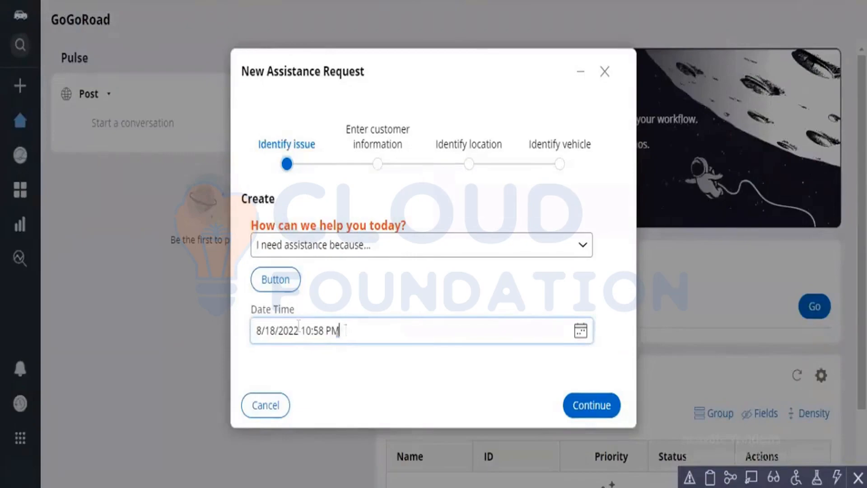
drag(344, 330, 249, 330)
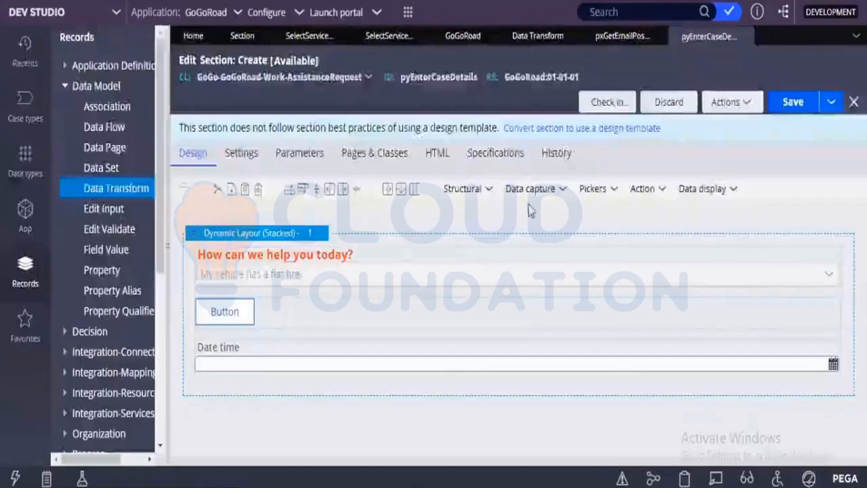
Step: Append a Signature capture control below the Date time field in the section's dynamic layout and save the section
click(551, 194)
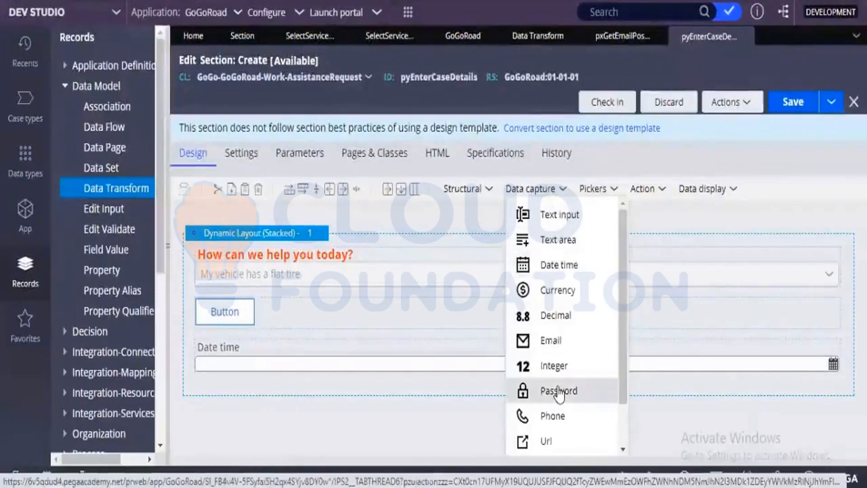
scroll(559, 395, down, 2)
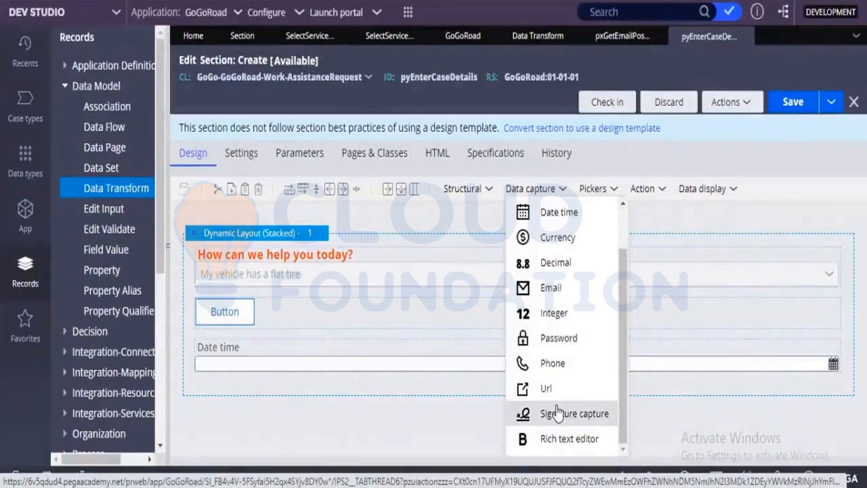
mouse_move(559, 413)
mouse_down()
mouse_move(319, 402)
mouse_move(327, 377)
mouse_move(351, 359)
mouse_move(348, 392)
mouse_up()
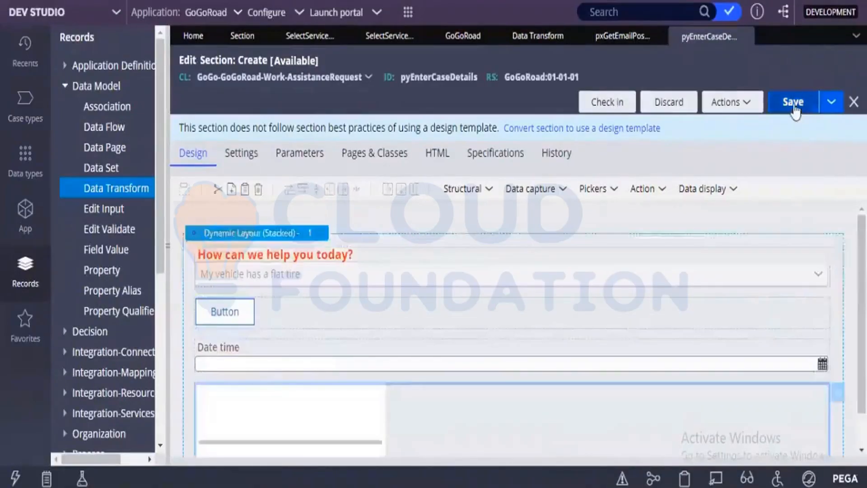
click(793, 111)
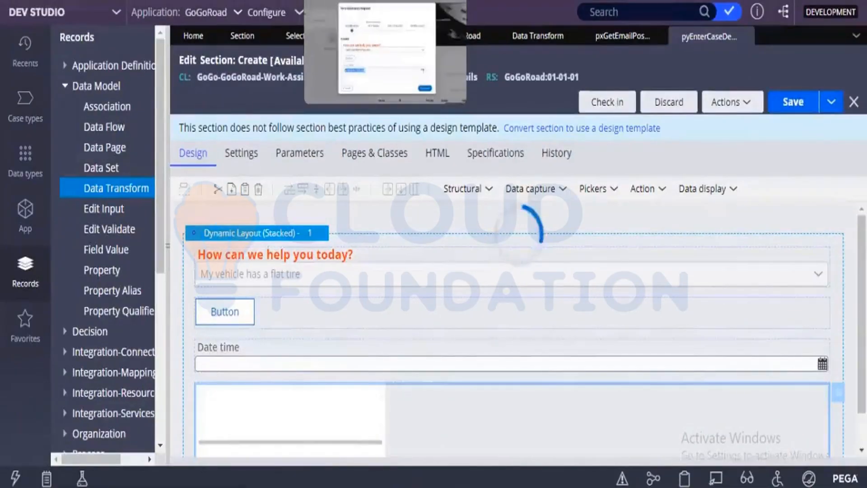
Step: Go to the portal, close the open request and create a new Assistance Request
key(alt+Tab)
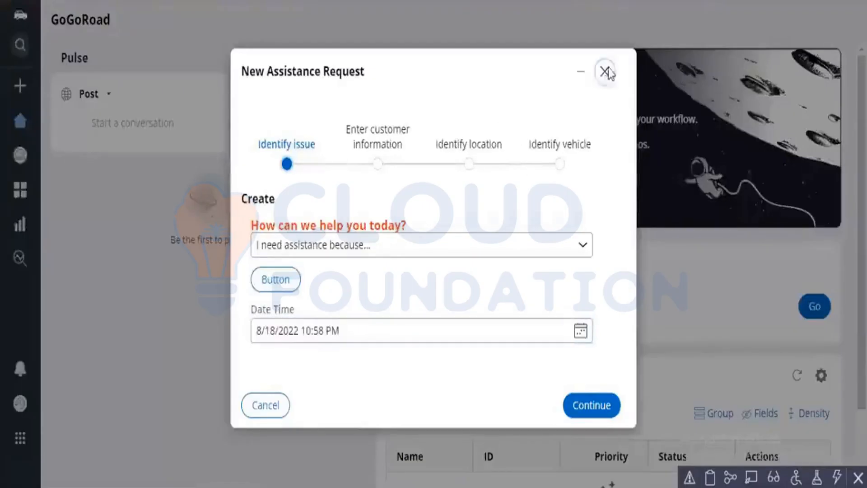
click(605, 72)
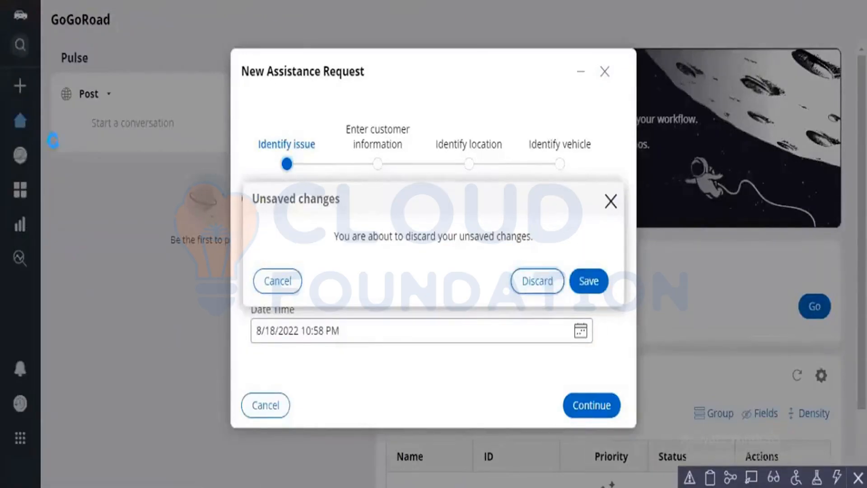
click(27, 111)
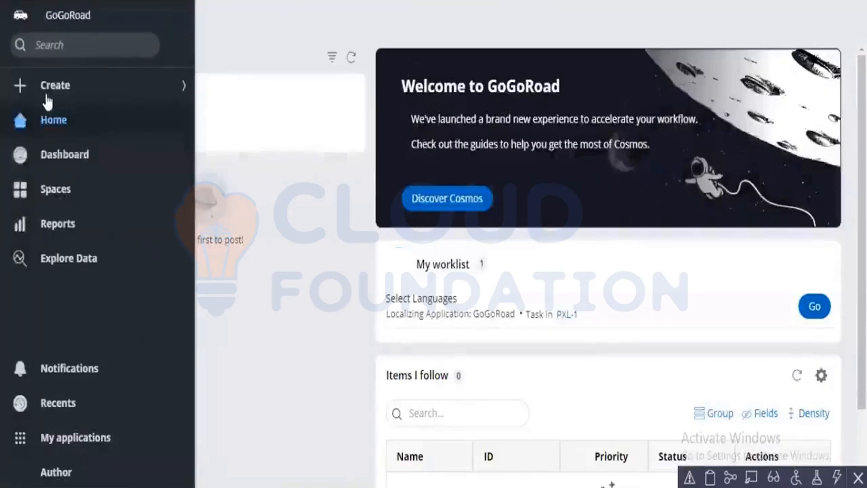
click(61, 98)
click(62, 101)
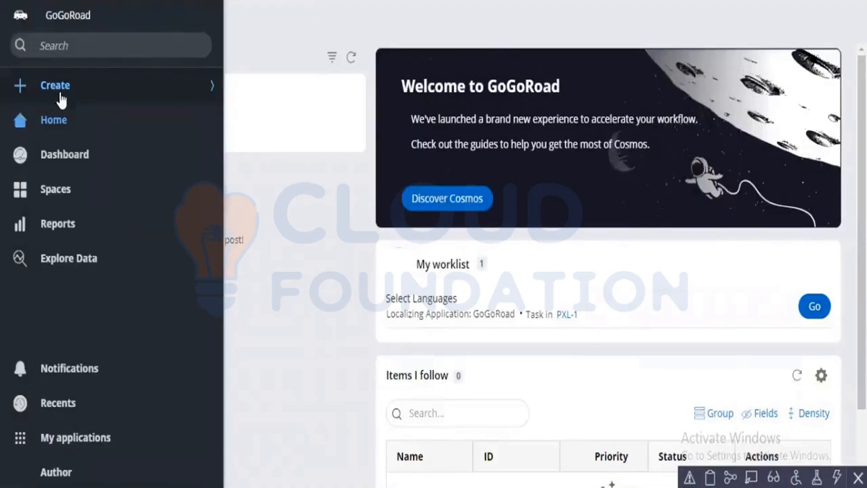
click(62, 97)
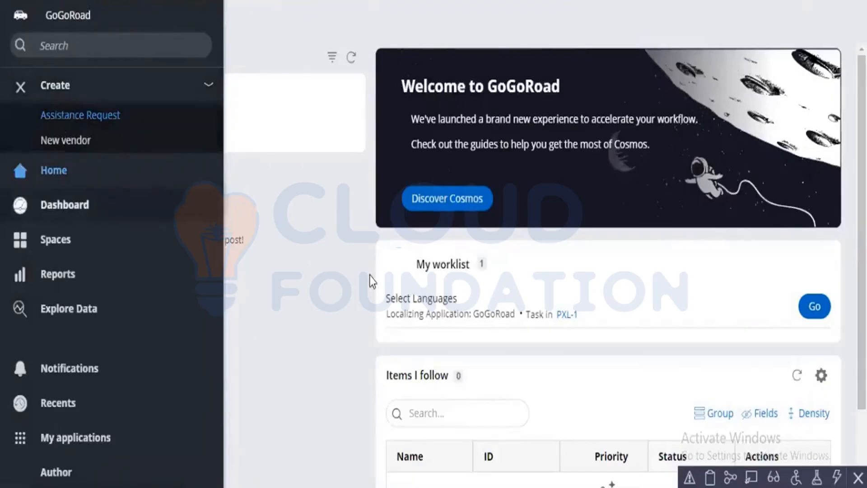
scroll(371, 306, down, 2)
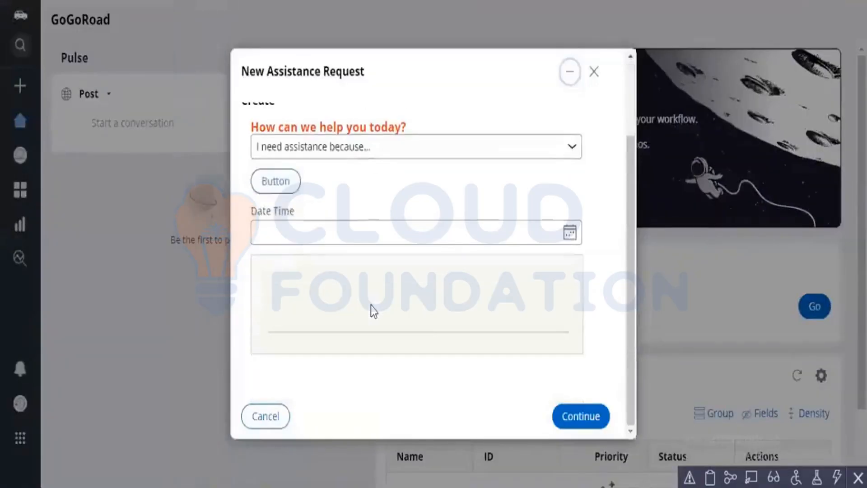
Step: Draw a signature in the request's signature box, clear it, and draw and accept a new one
mouse_move(300, 267)
mouse_down()
mouse_move(301, 289)
mouse_move(373, 259)
mouse_move(397, 291)
mouse_move(473, 288)
mouse_move(496, 300)
mouse_move(524, 283)
mouse_up()
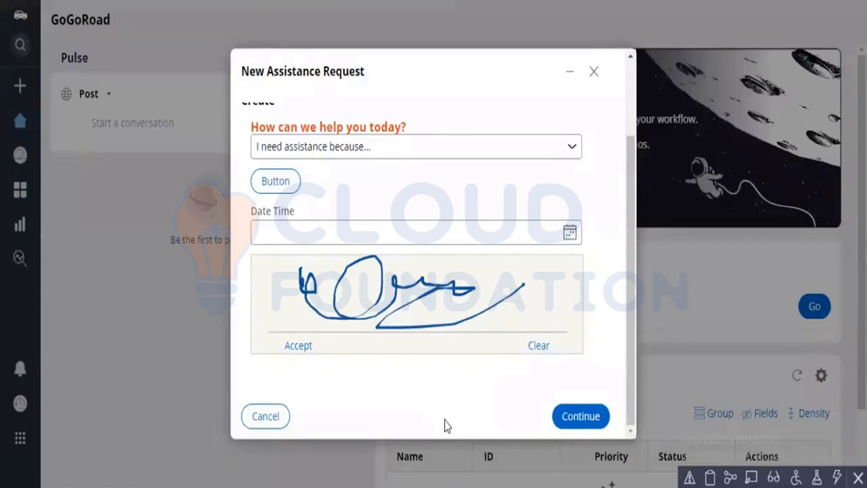
click(531, 352)
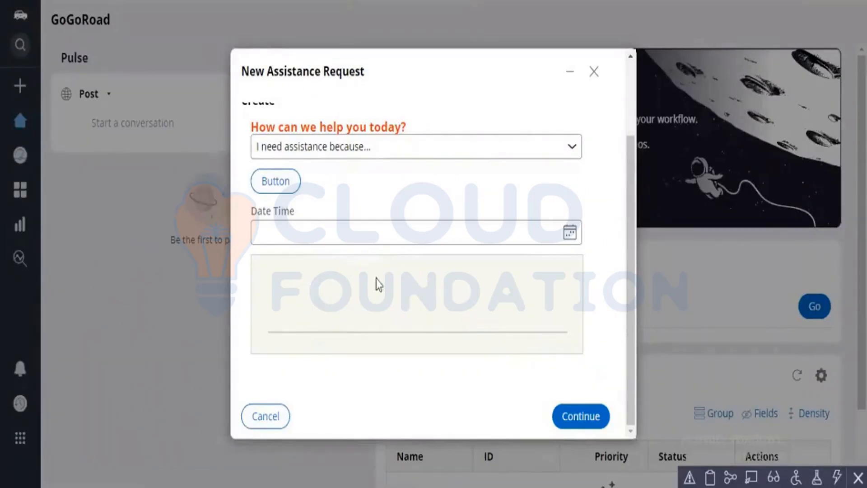
mouse_move(377, 284)
mouse_down()
mouse_move(437, 293)
mouse_move(397, 319)
mouse_up()
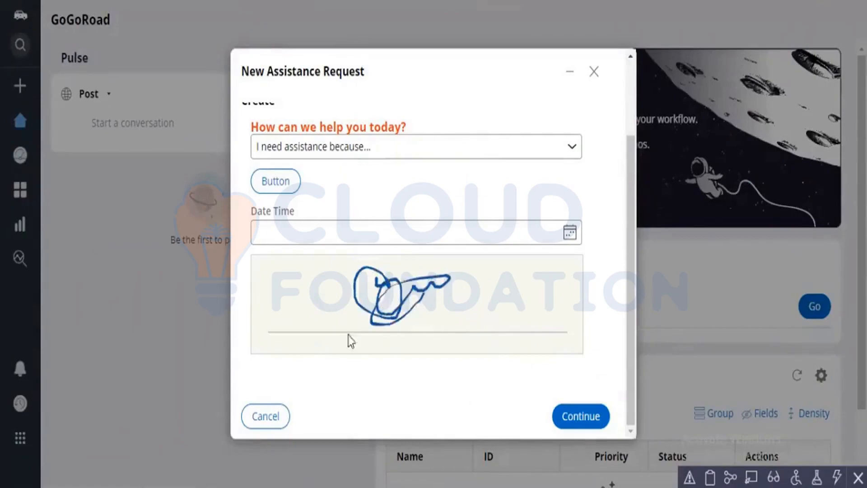
mouse_move(348, 334)
mouse_down()
mouse_move(505, 271)
mouse_move(365, 325)
mouse_move(277, 299)
mouse_move(515, 300)
mouse_move(516, 282)
mouse_up()
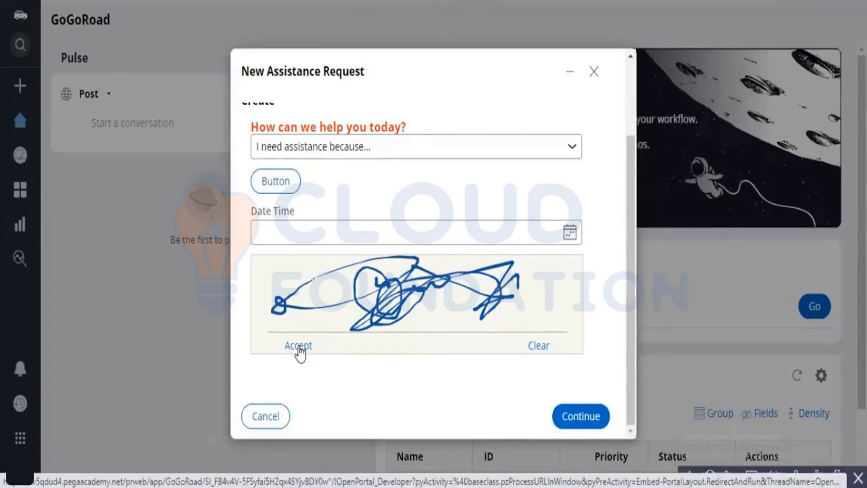
click(298, 348)
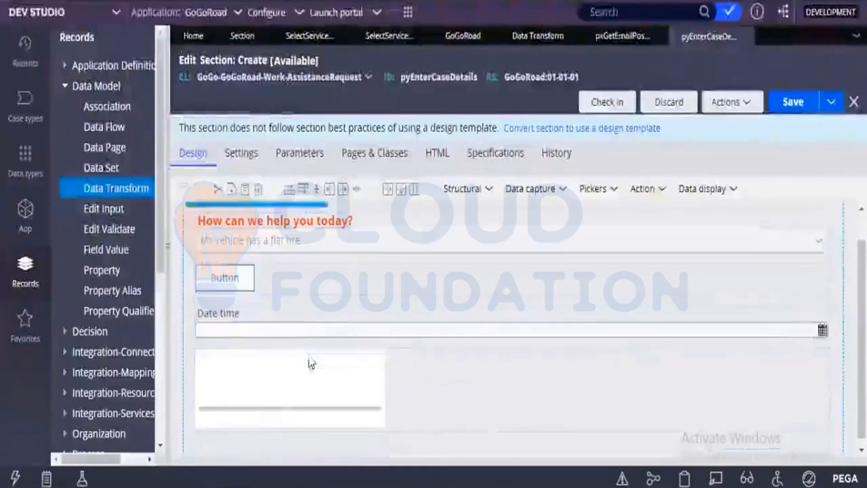
click(538, 194)
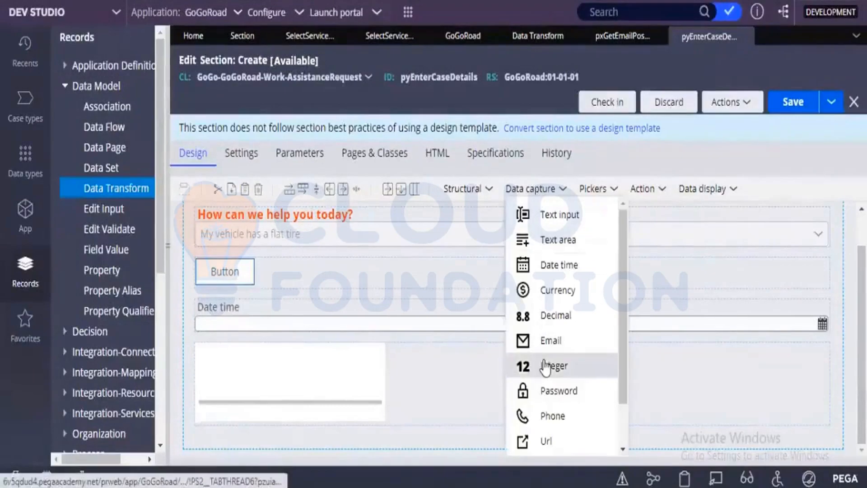
scroll(545, 367, down, 1)
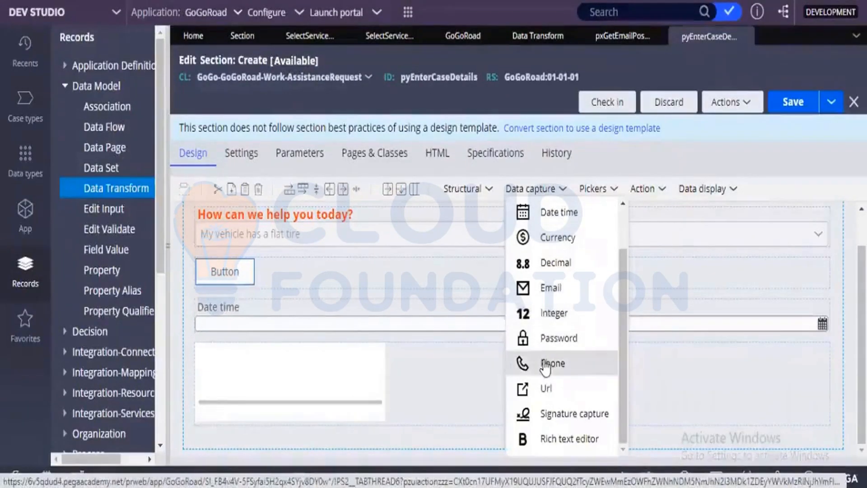
scroll(545, 366, up, 2)
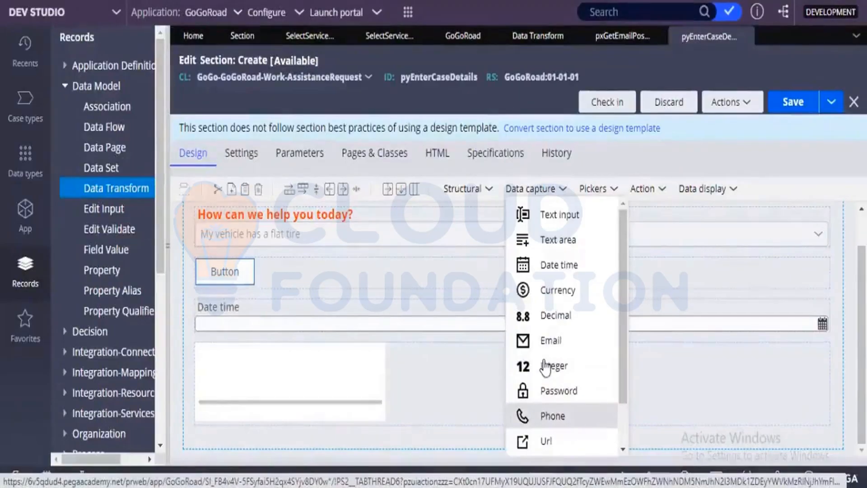
scroll(545, 367, down, 2)
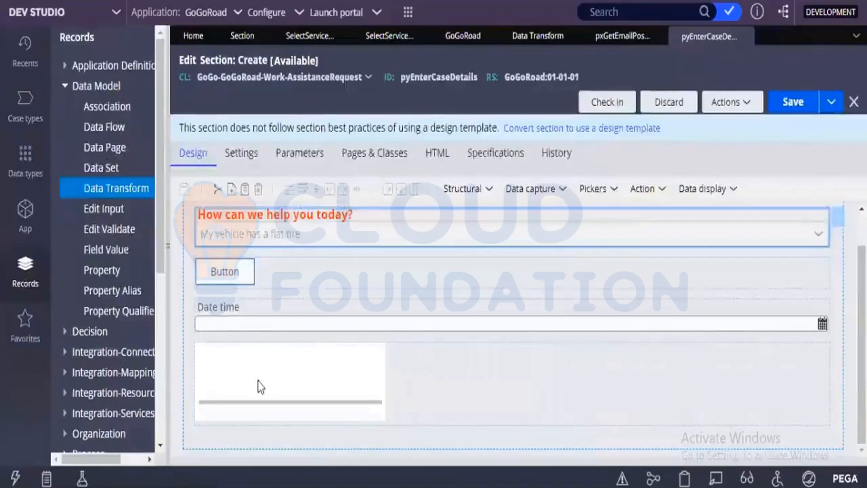
Step: Delete the signature capture control below the Date time field in Dev Studio and save the section
right_click(260, 386)
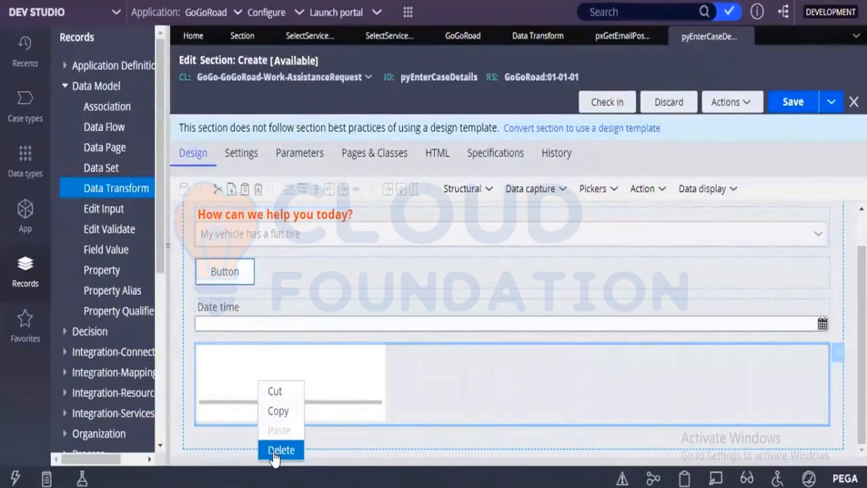
click(385, 332)
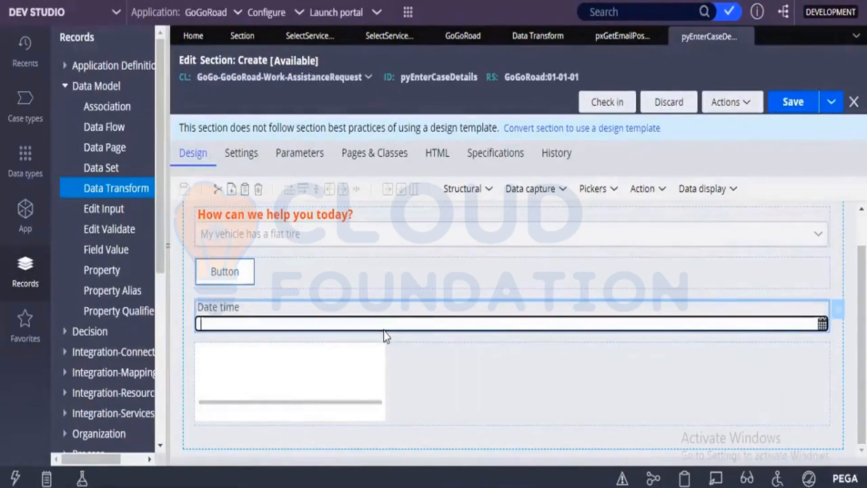
right_click(310, 390)
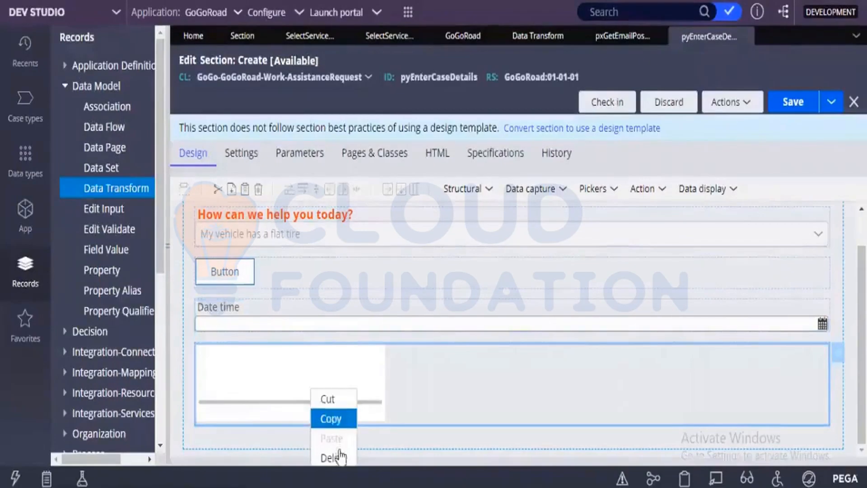
click(339, 457)
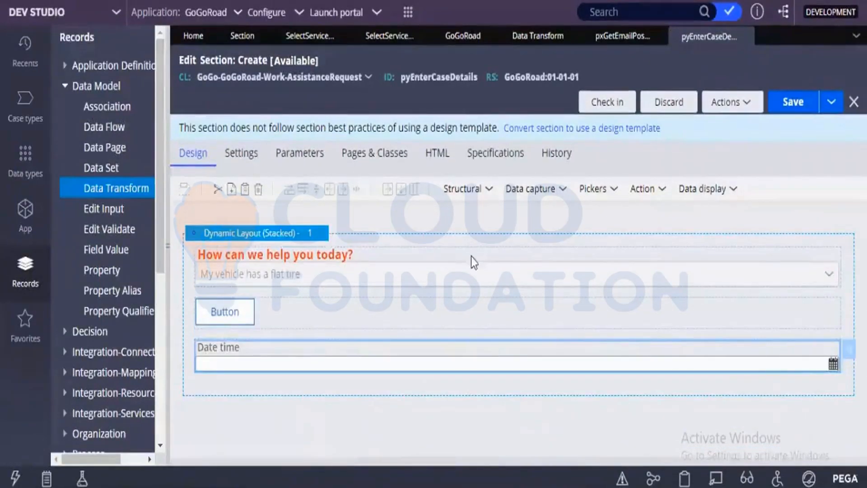
click(784, 108)
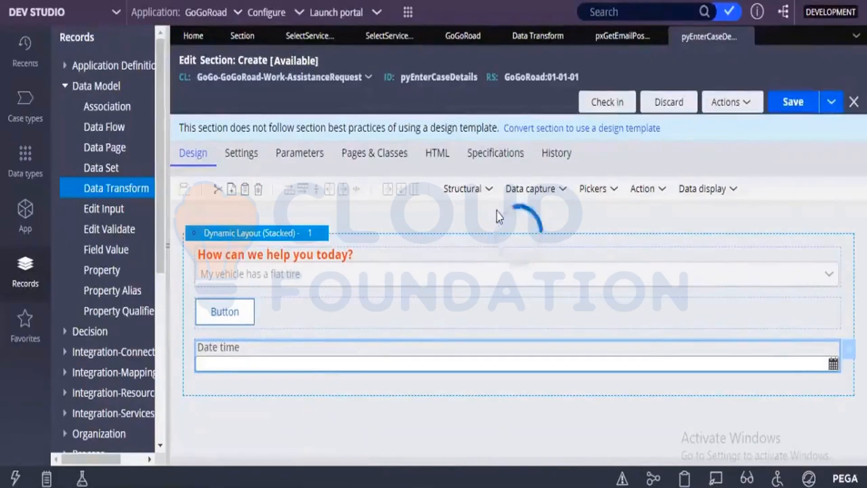
Step: Append a Slider control below the Date time field in the section's dynamic layout and save the section
click(610, 195)
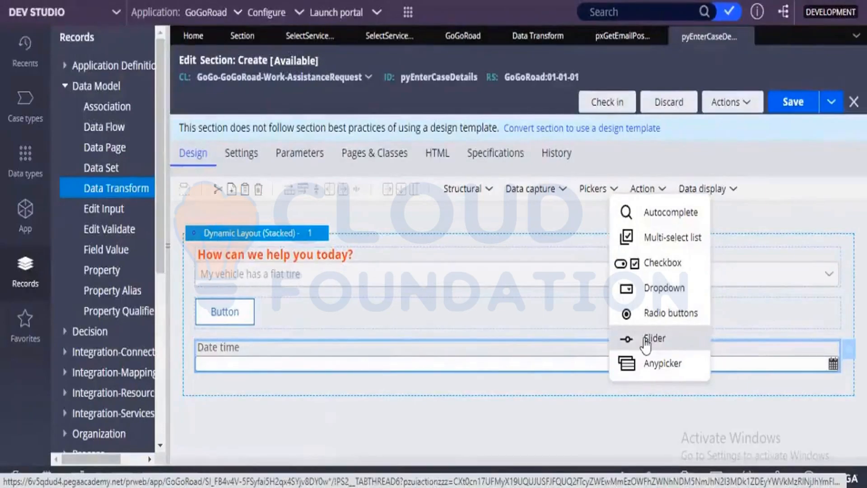
drag(645, 344, 465, 391)
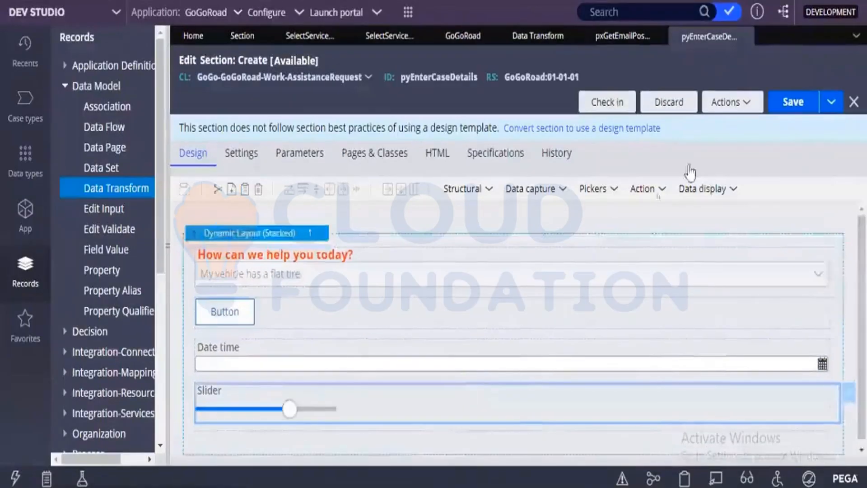
click(802, 107)
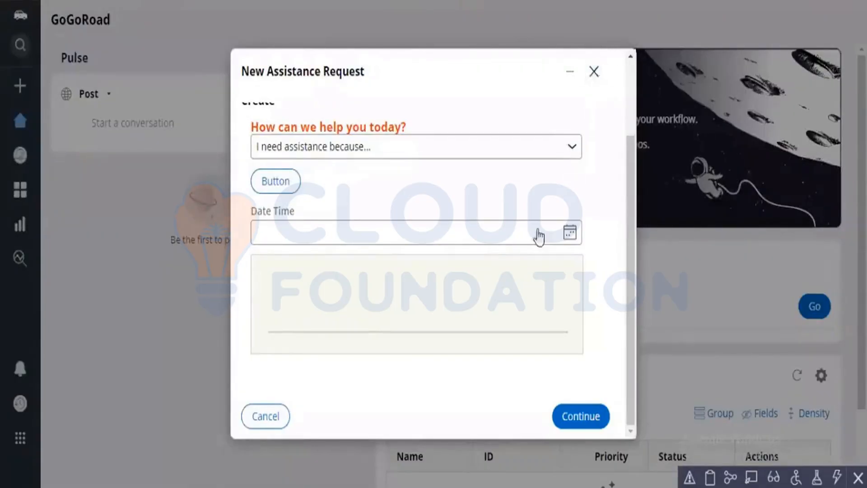
Step: Replace the open portal request with a new Assistance Request and move its Slider to about three quarters of the track
key(Escape)
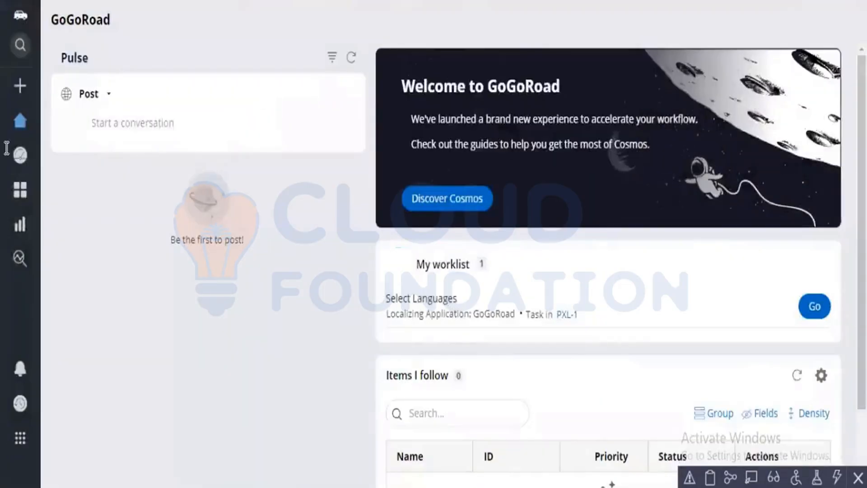
click(17, 90)
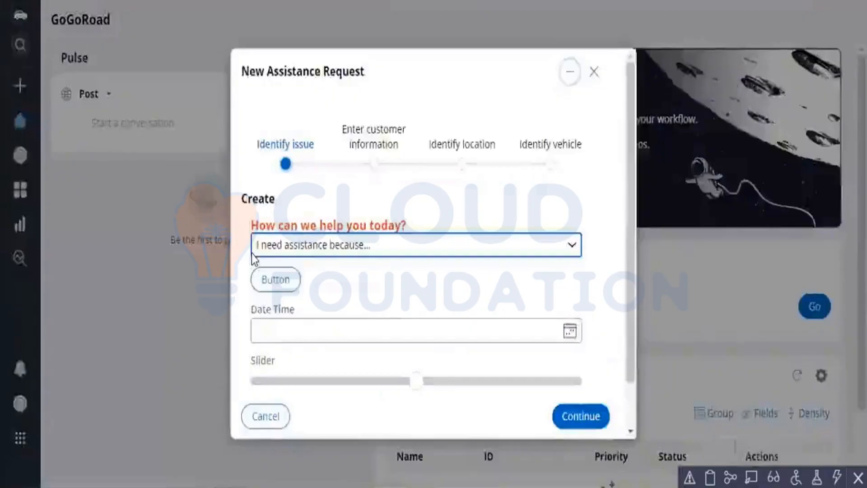
click(332, 310)
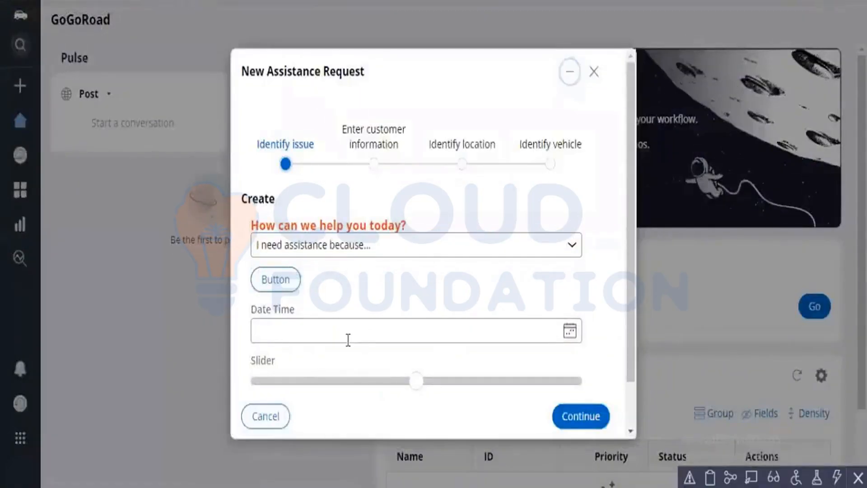
scroll(348, 340, down, 2)
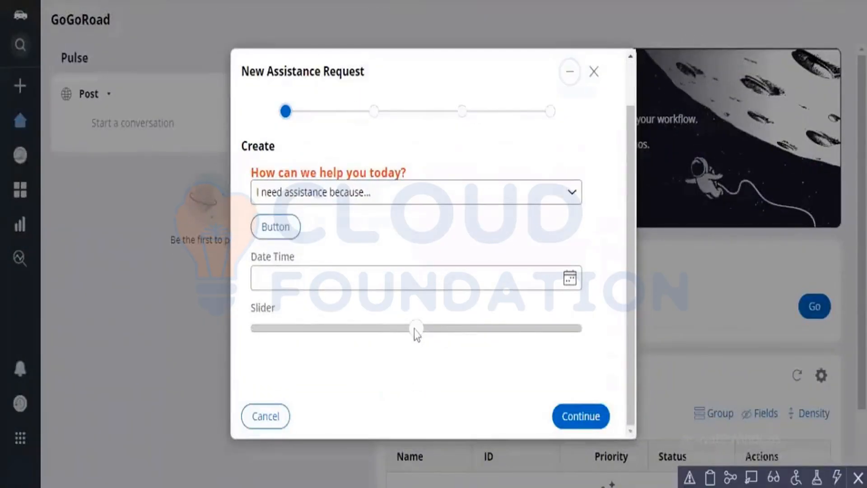
drag(413, 330, 497, 334)
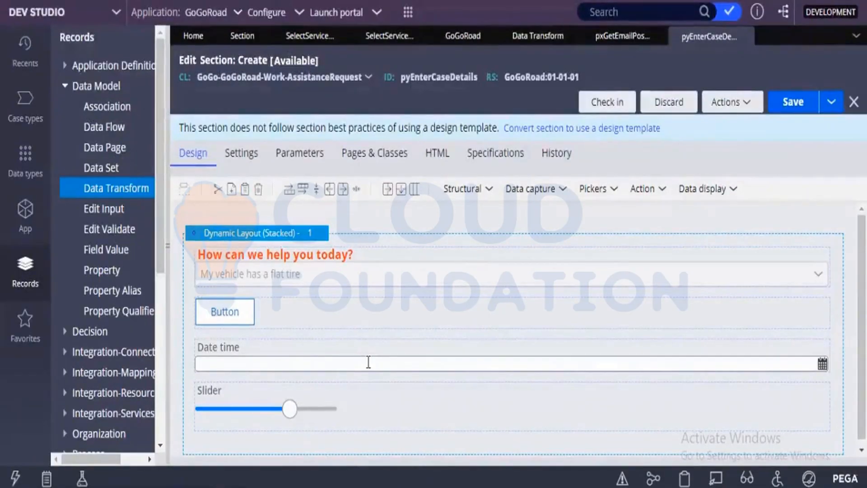
click(598, 189)
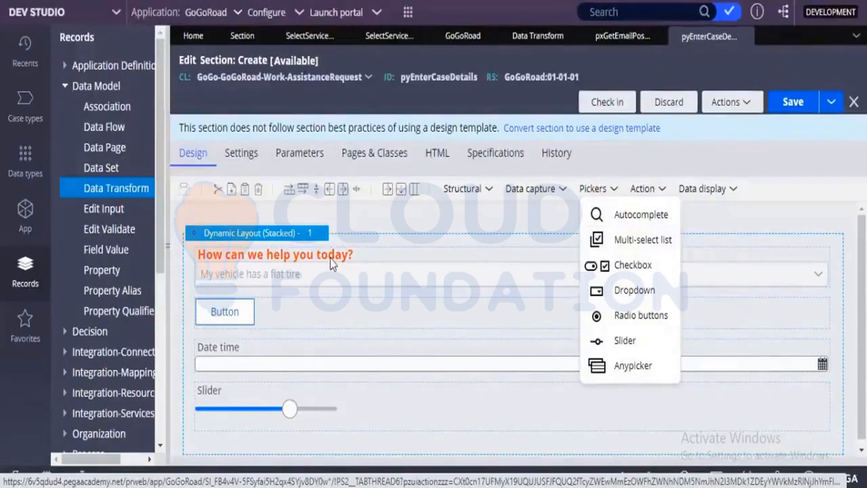
click(252, 153)
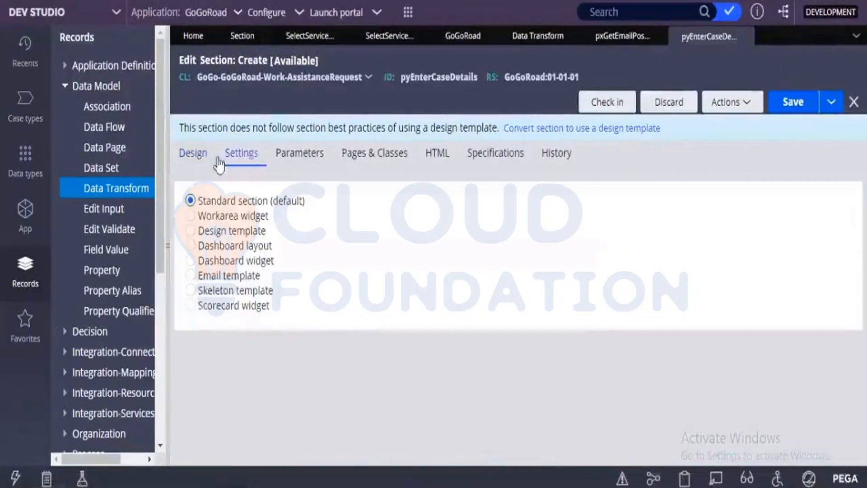
click(193, 156)
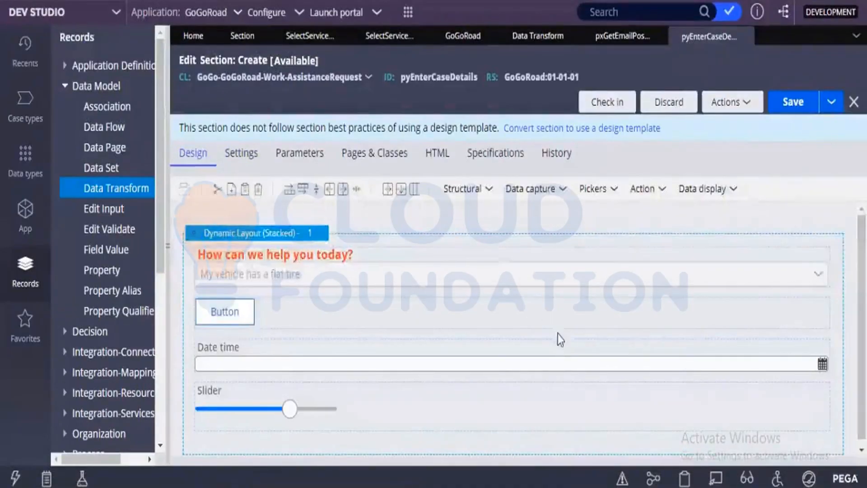
Step: Open the Date time control's properties, look through the properties available for binding, and close without keeping changes
click(680, 364)
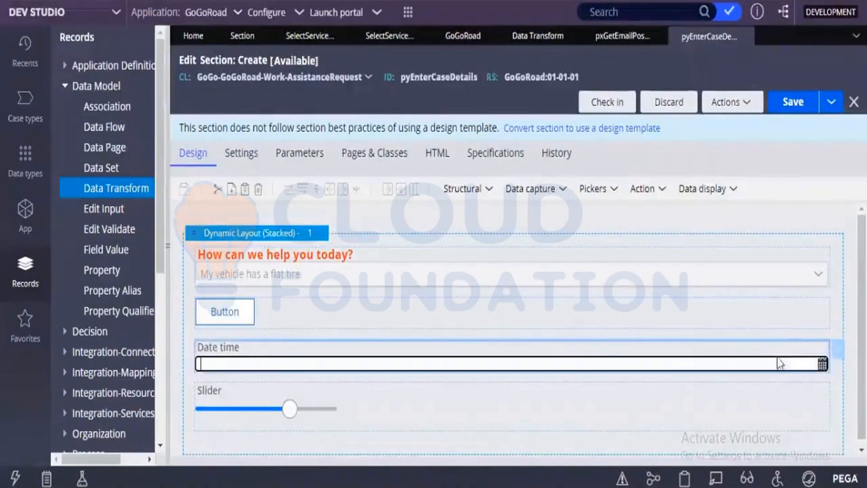
click(843, 353)
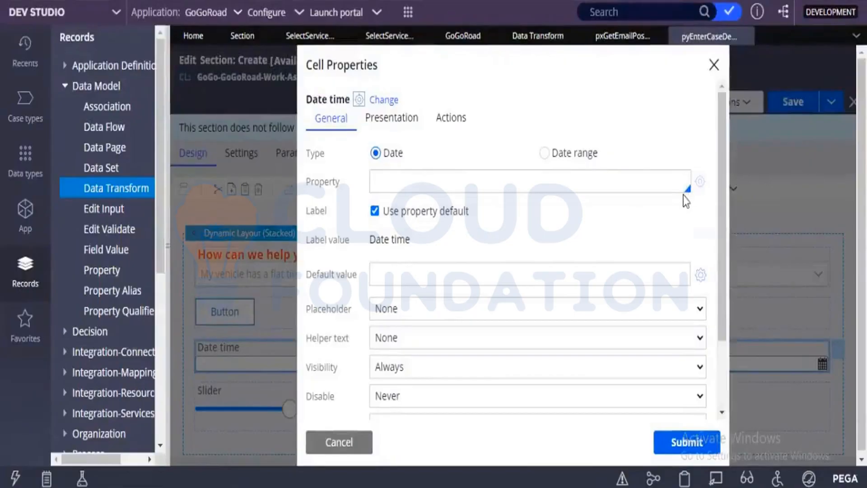
click(624, 178)
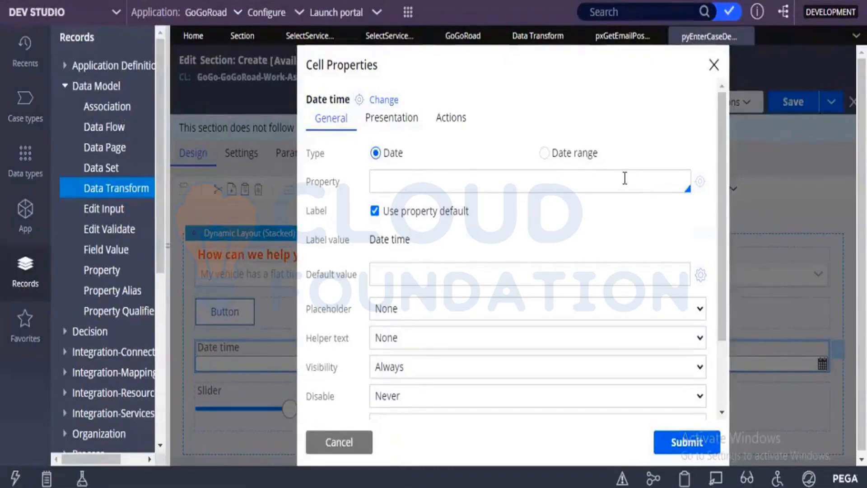
text(jnswjq)
key(ctrl+a)
key(BackSpace)
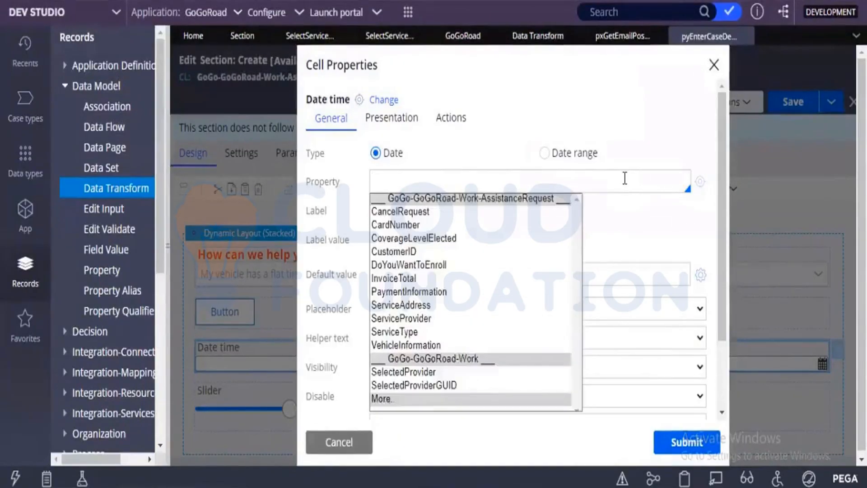
key(Down)
key(Down)
key(Down)
key(Down)
key(Down)
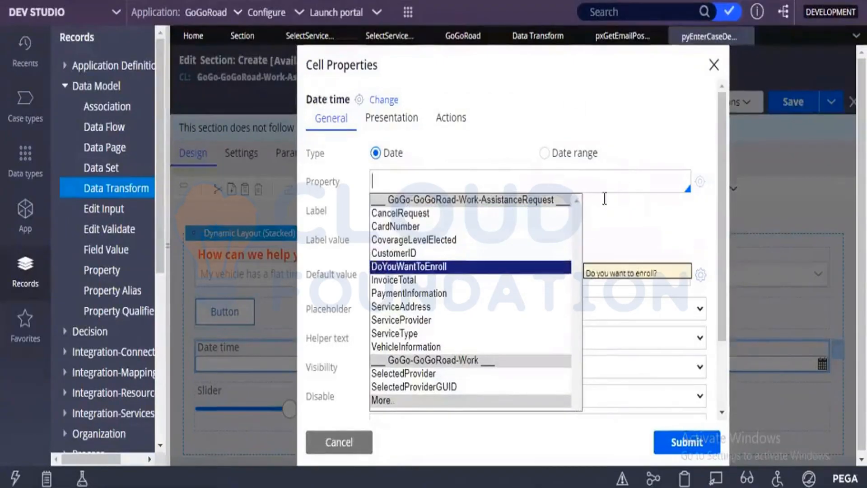
click(344, 444)
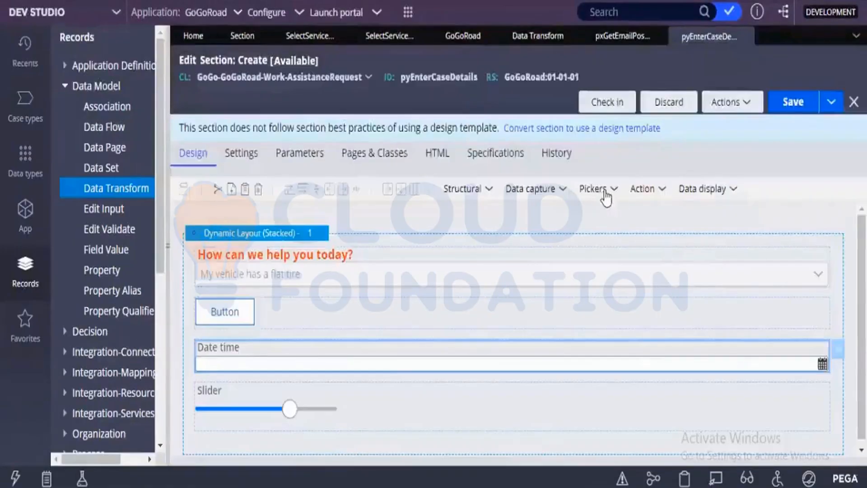
Step: Look over the open GoGoRoad ruleset and the two service provider sections, ending back on the pyEnterCaseDetails section
click(605, 198)
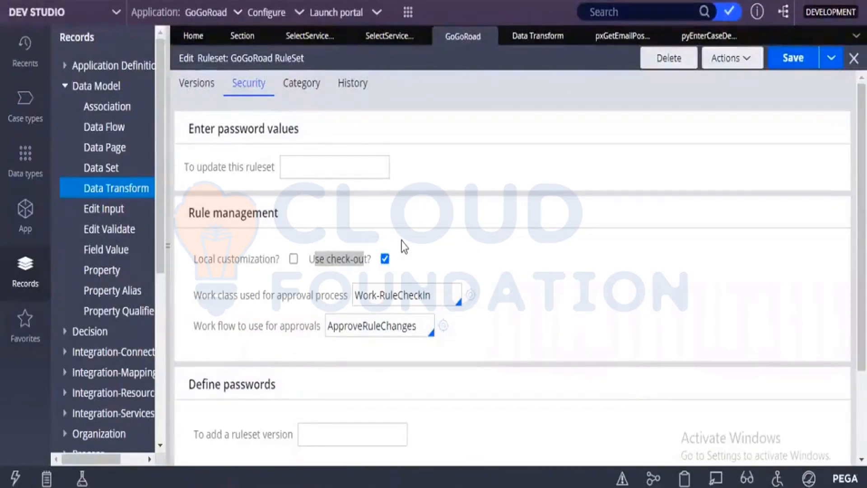
click(373, 45)
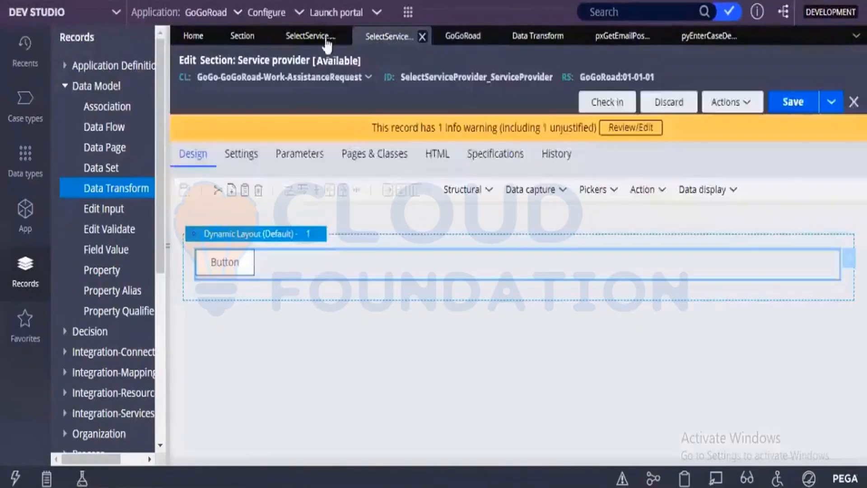
click(310, 40)
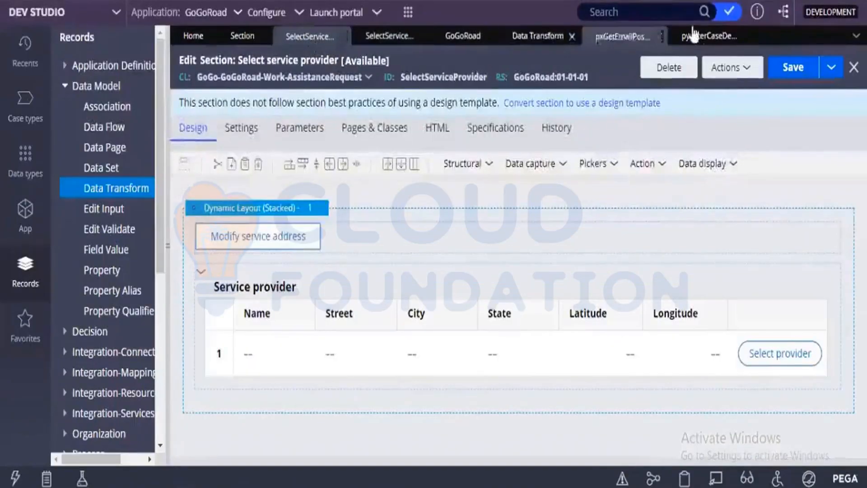
click(709, 35)
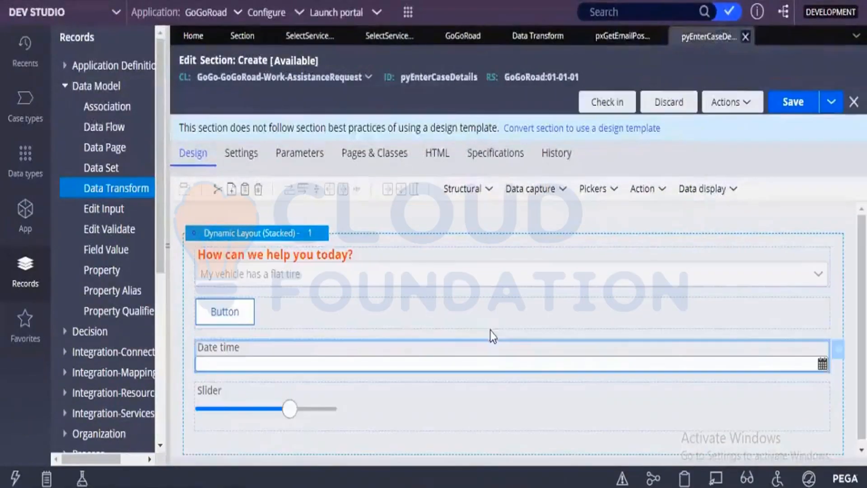
Step: Append a Link control below the Slider in the section's stacked dynamic layout
click(598, 187)
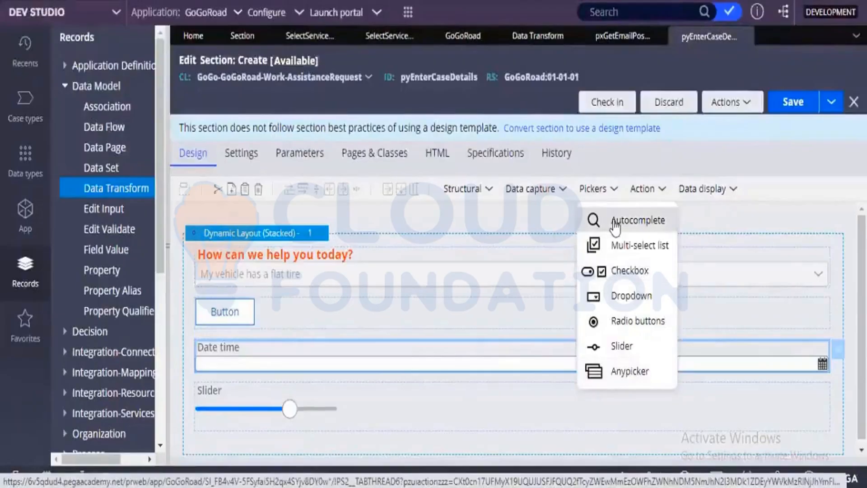
click(644, 190)
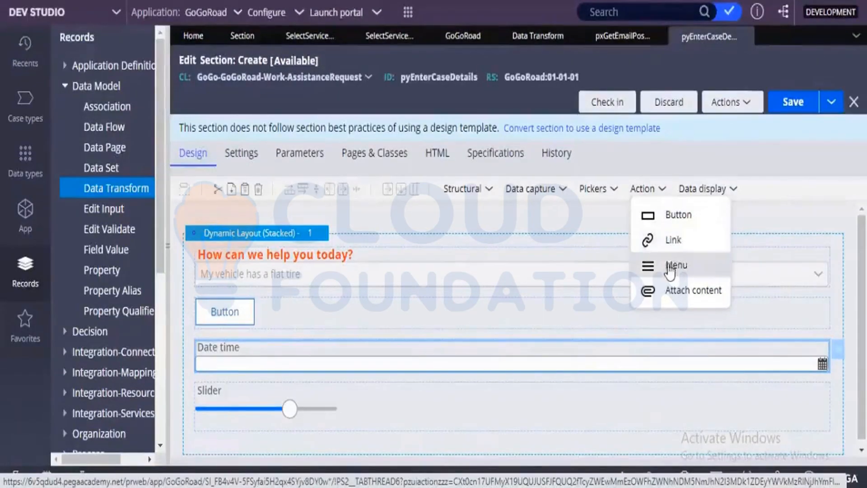
click(746, 103)
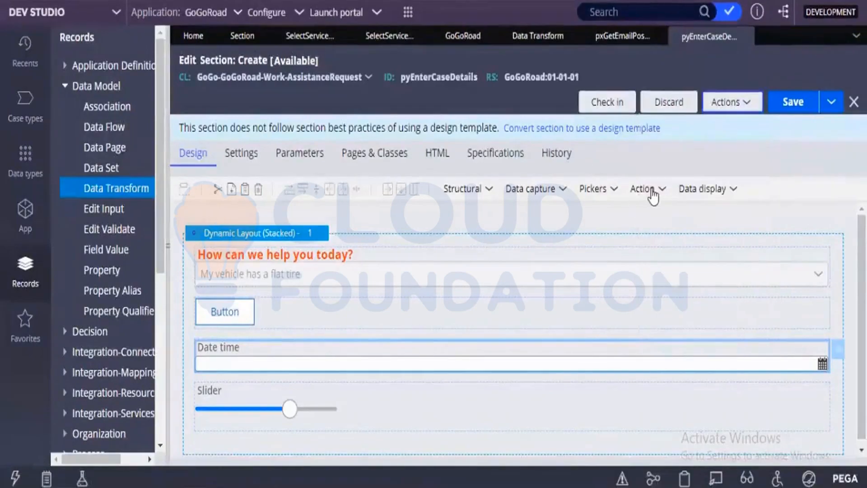
click(646, 188)
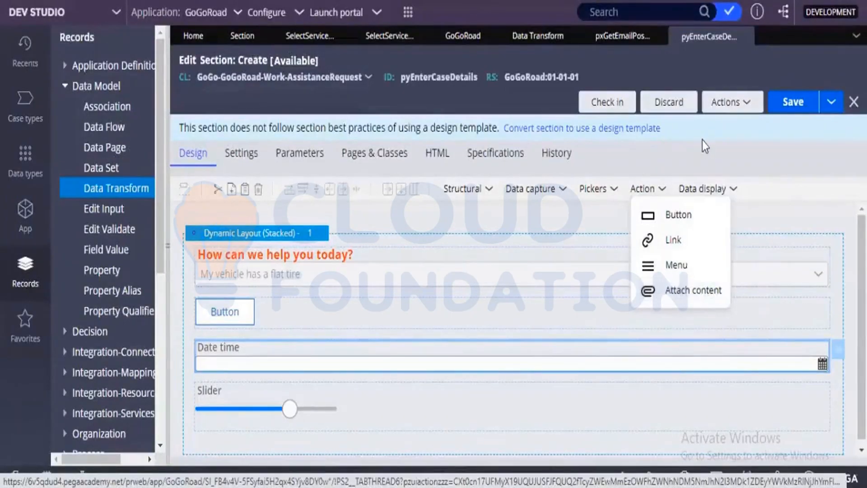
click(710, 190)
drag(713, 209, 558, 407)
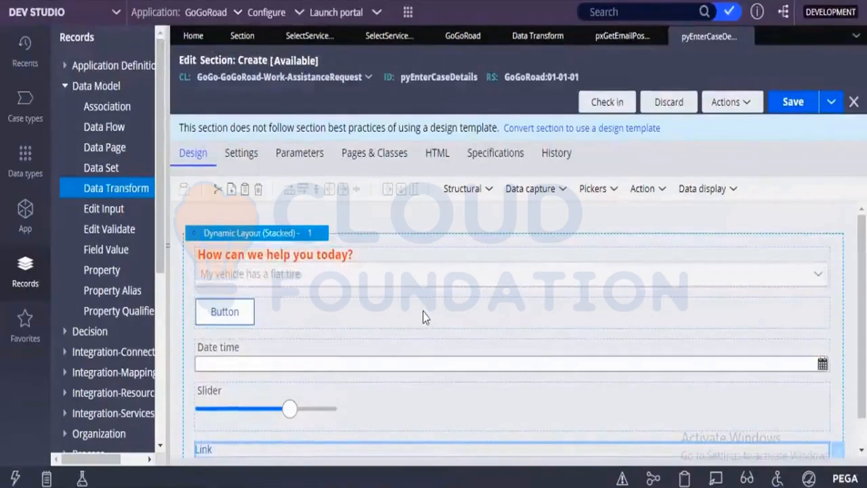
scroll(424, 316, down, 1)
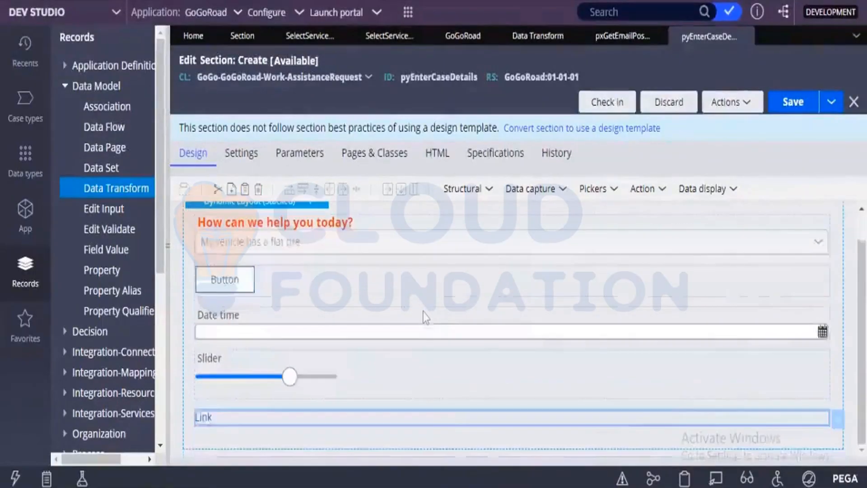
Step: Open the Date time control's properties and examine its general and editable presentation settings, including the display range
click(525, 328)
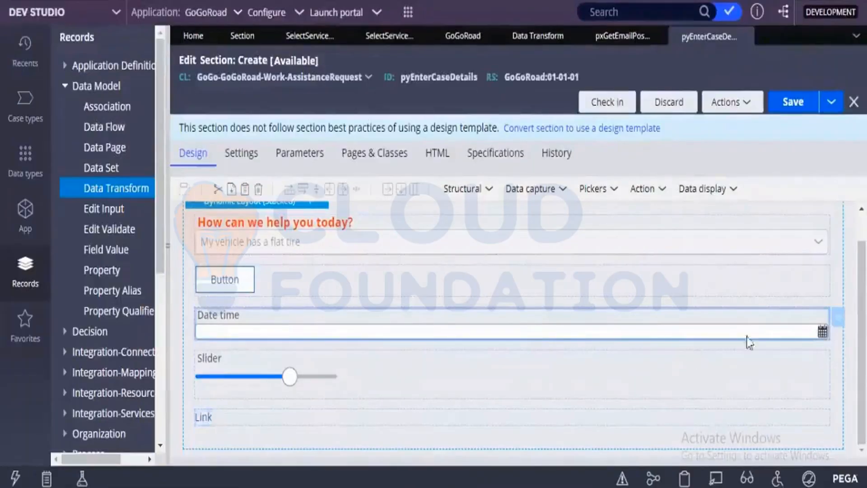
click(841, 322)
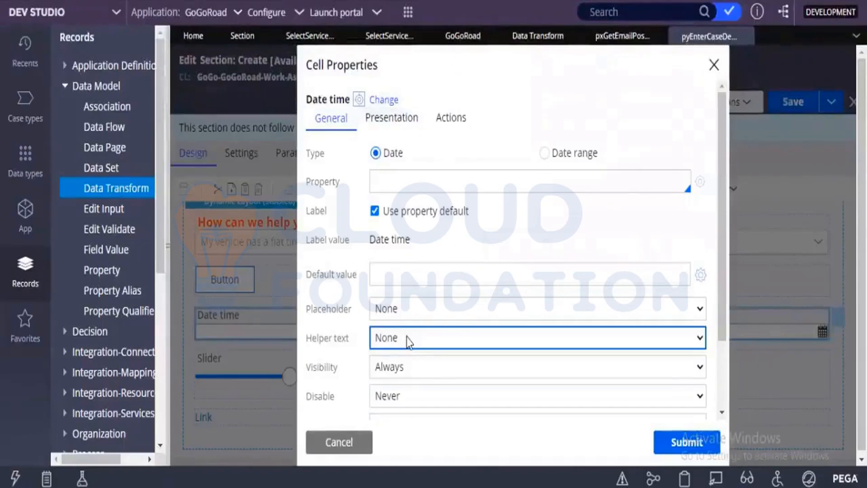
scroll(406, 336, down, 2)
scroll(406, 337, up, 2)
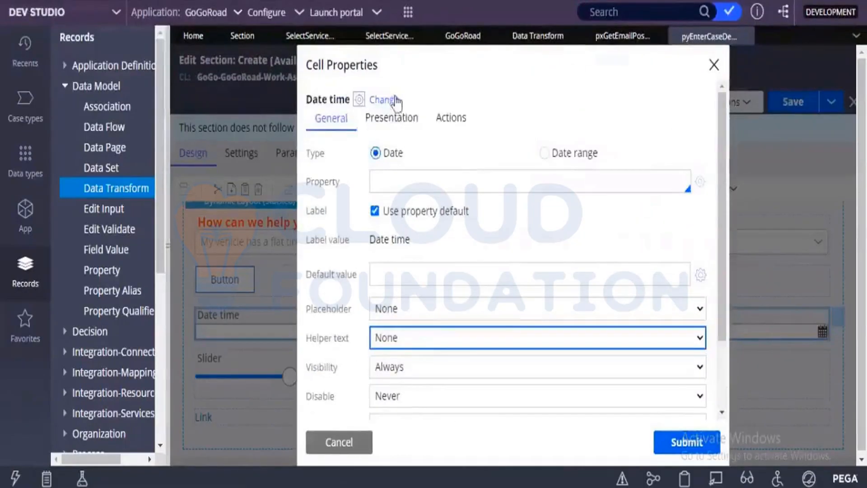
click(393, 117)
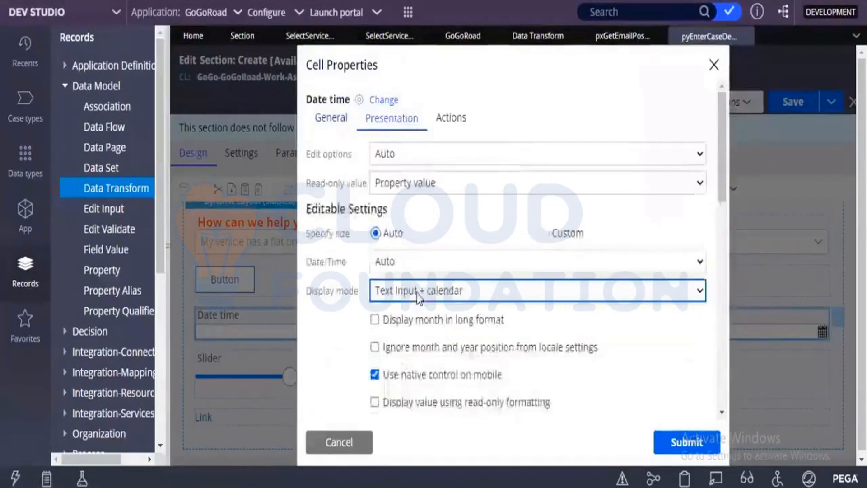
scroll(418, 295, down, 1)
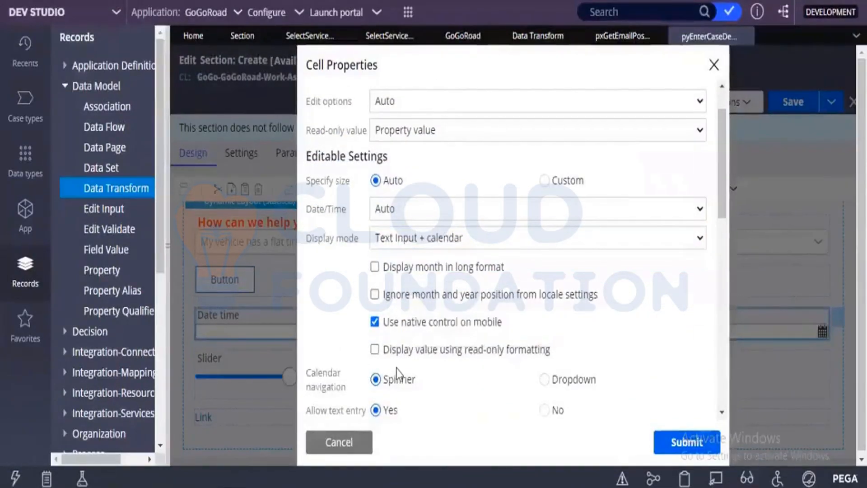
scroll(398, 373, down, 5)
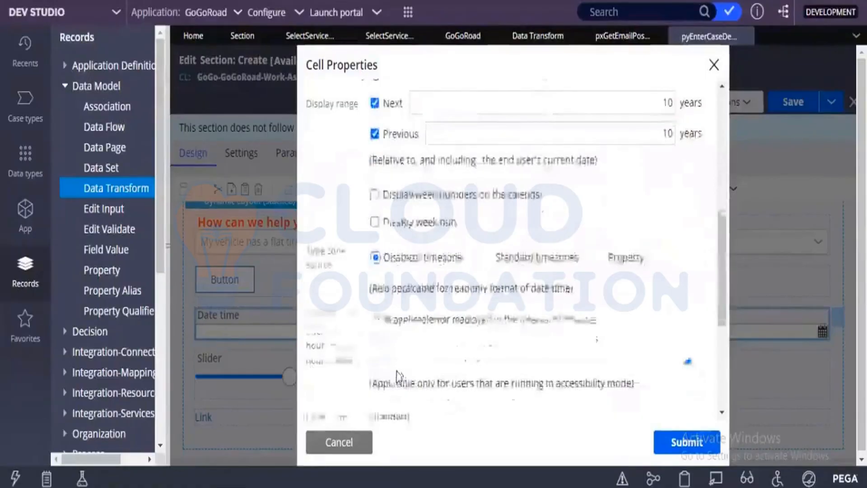
scroll(397, 375, up, 5)
scroll(401, 381, down, 1)
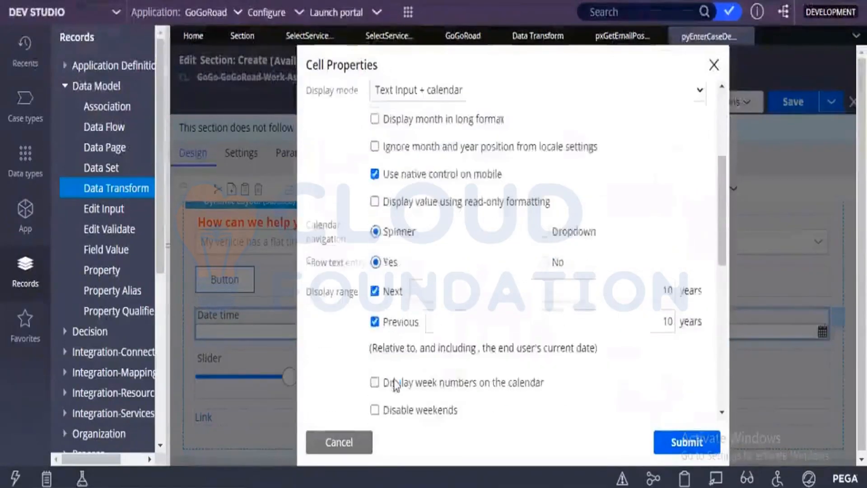
drag(306, 290, 365, 294)
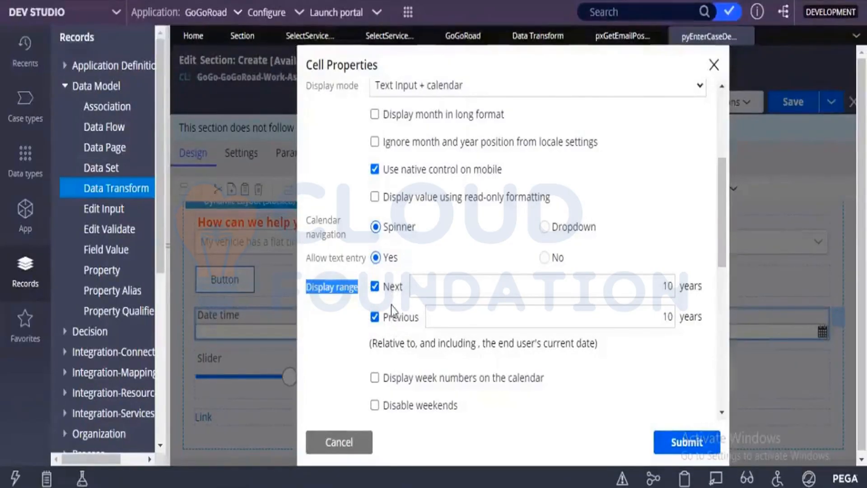
Step: Examine the Date time control's read-only date-time format options and close its properties without keeping changes
scroll(391, 301, down, 7)
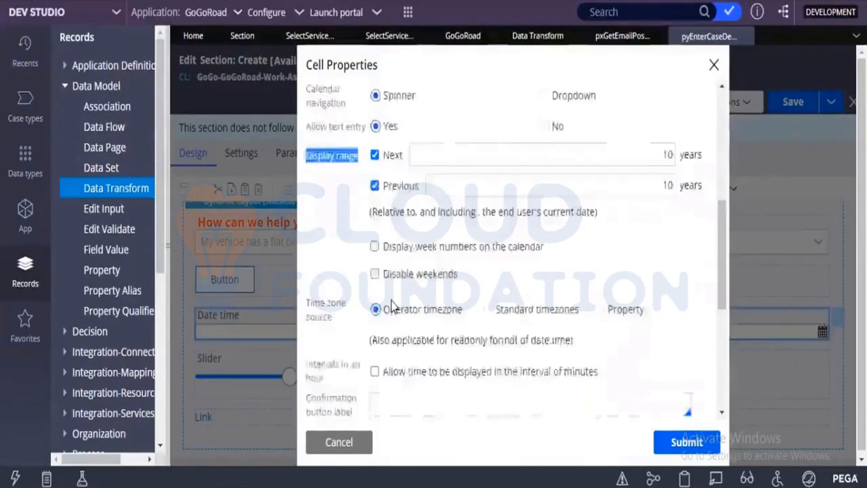
scroll(408, 342, down, 2)
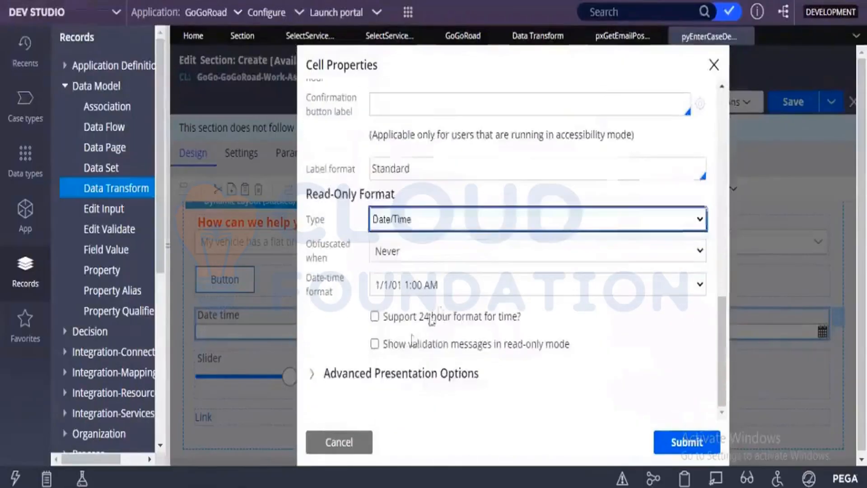
click(478, 281)
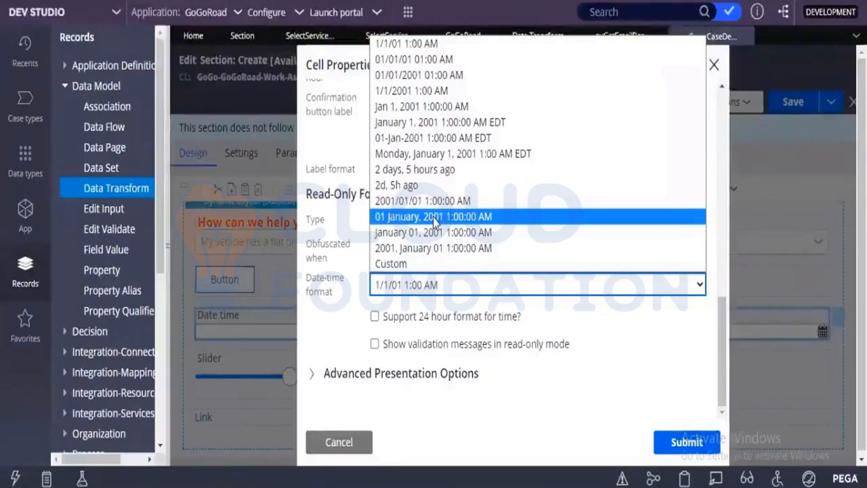
click(323, 460)
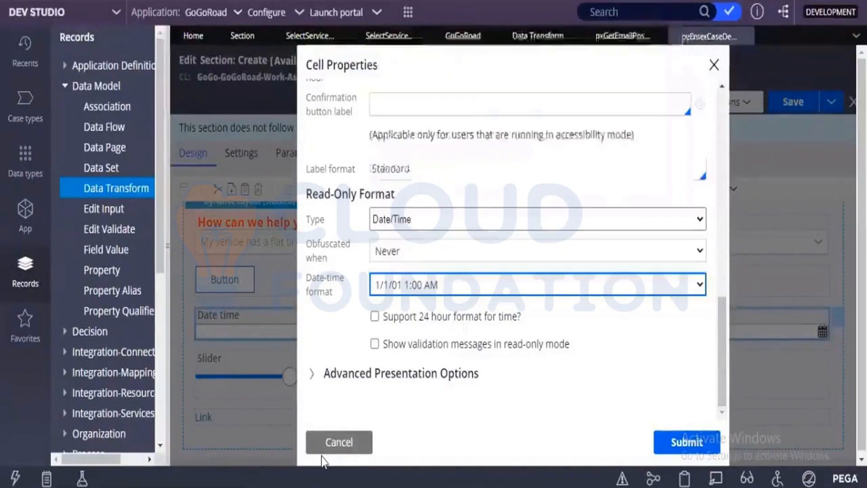
click(339, 443)
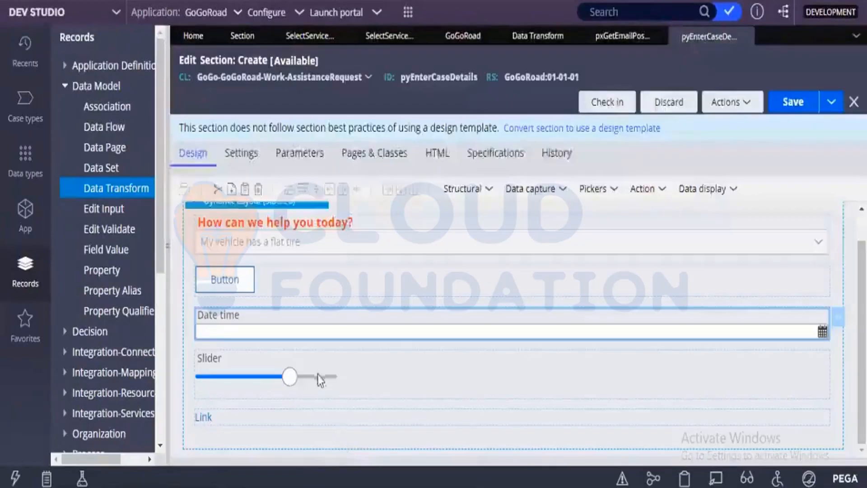
Step: Open the Slider's properties, examine its presentation, range and interval settings, and close without keeping changes
click(319, 376)
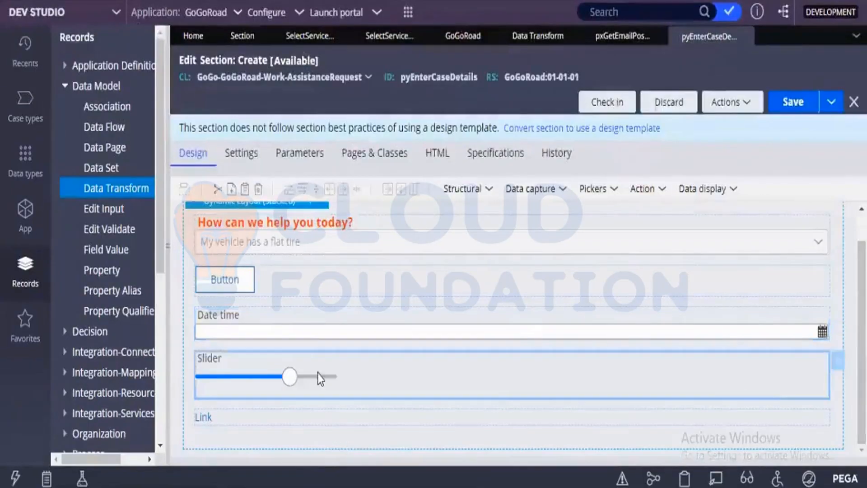
click(835, 366)
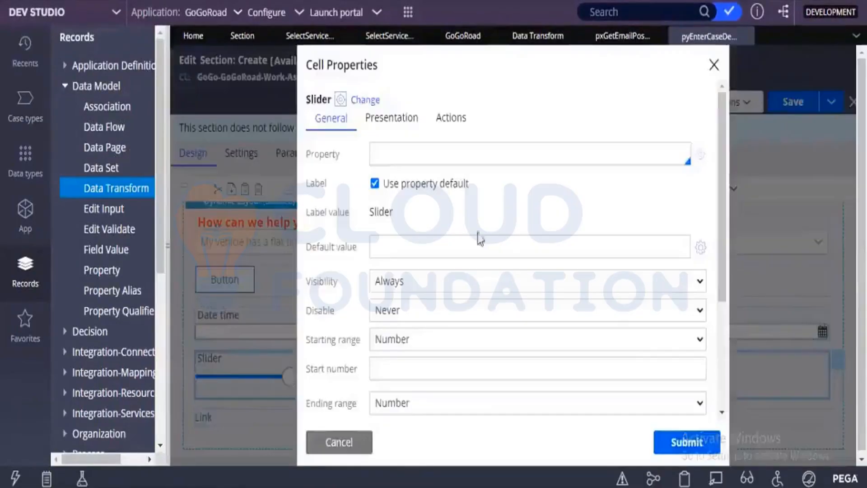
click(385, 119)
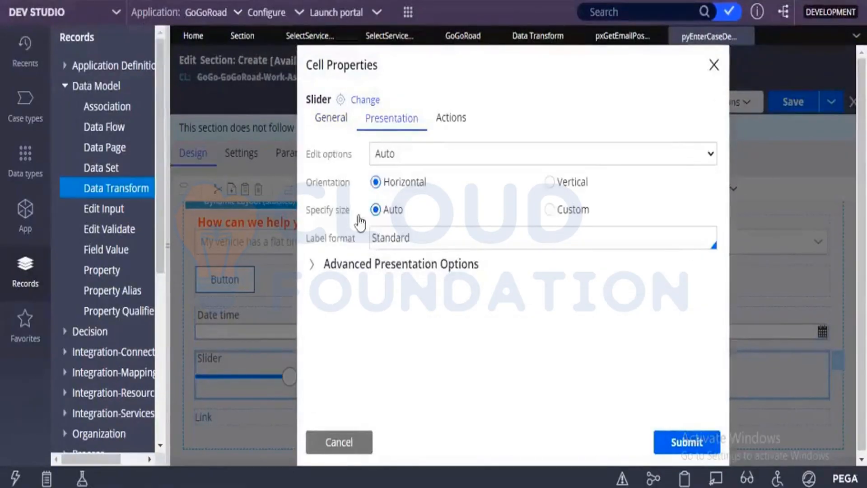
click(322, 120)
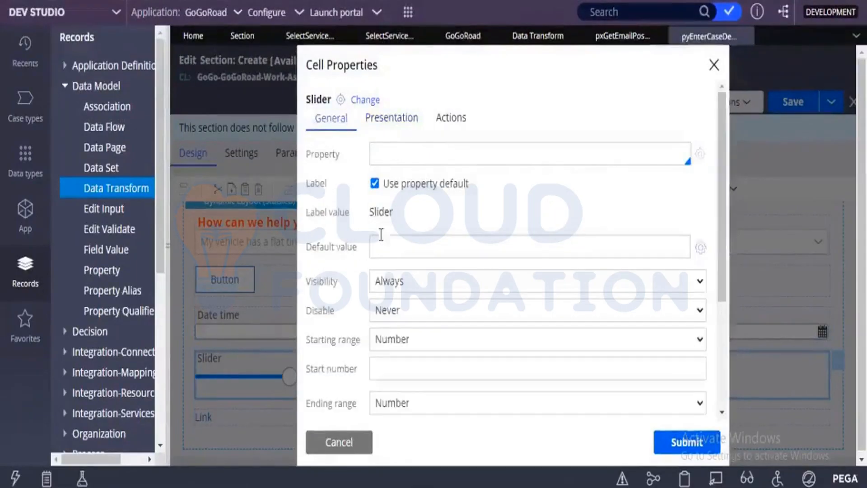
scroll(400, 324, down, 4)
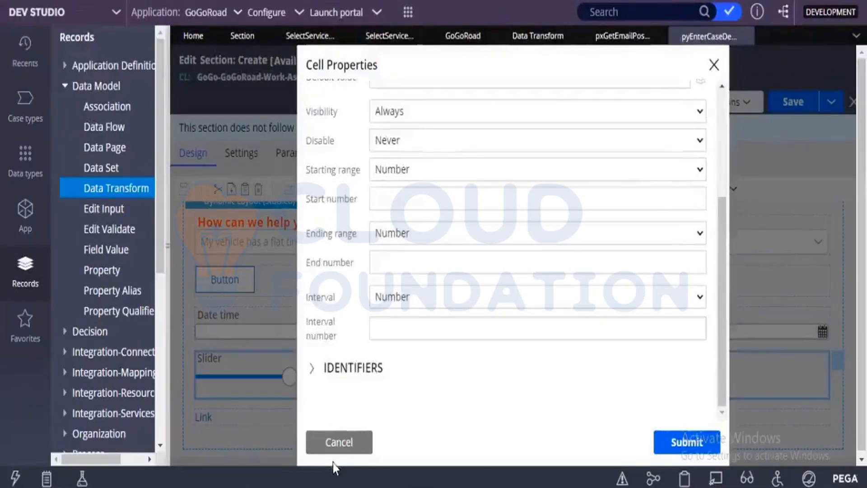
click(333, 450)
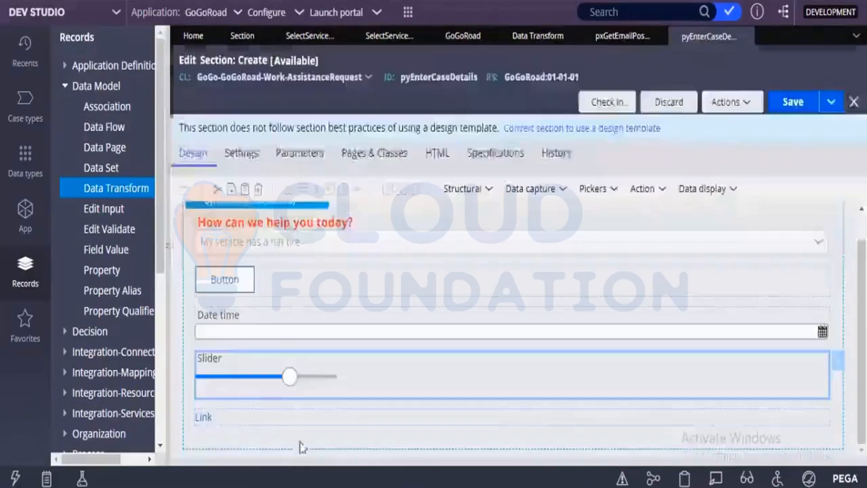
click(228, 280)
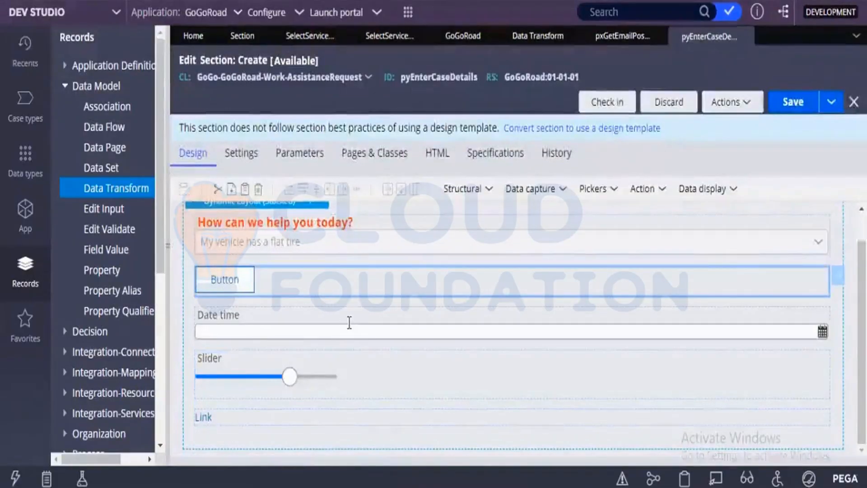
click(325, 424)
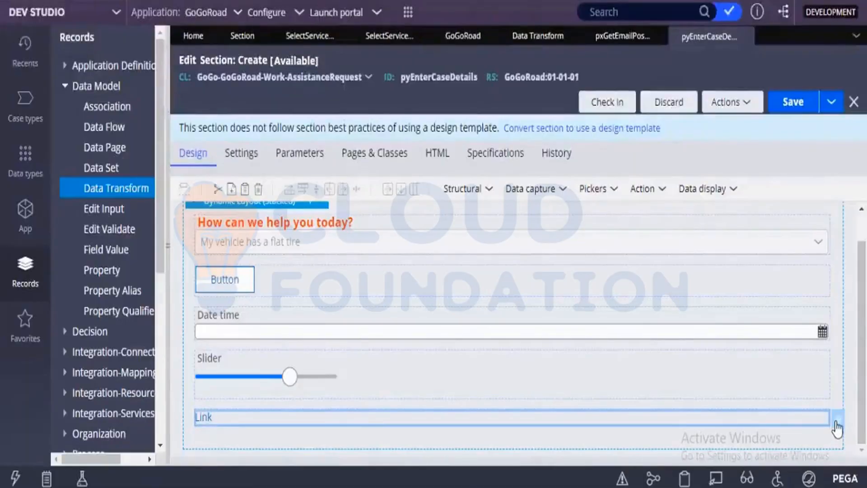
click(534, 188)
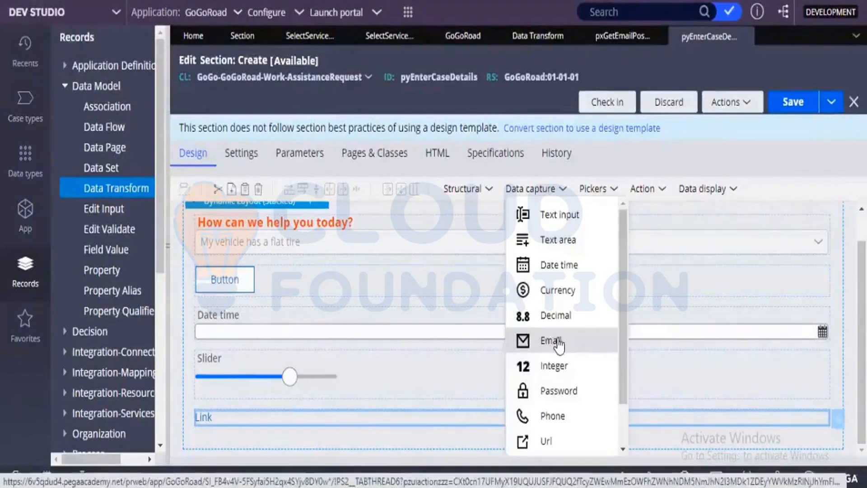
Step: Try to add a Map control from the data display controls below the Link
click(701, 189)
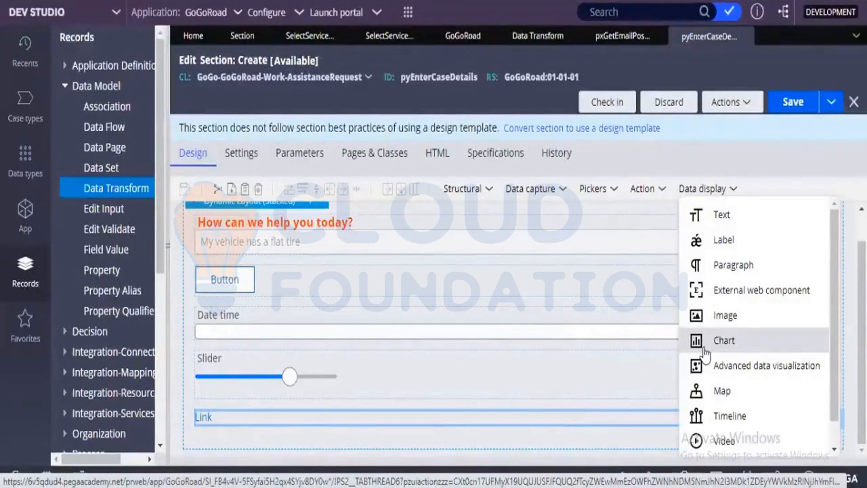
scroll(705, 355, down, 1)
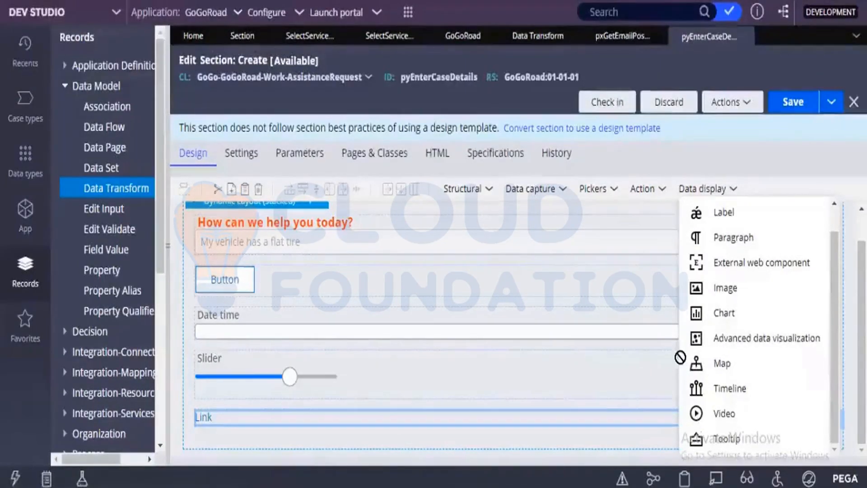
drag(682, 362, 452, 435)
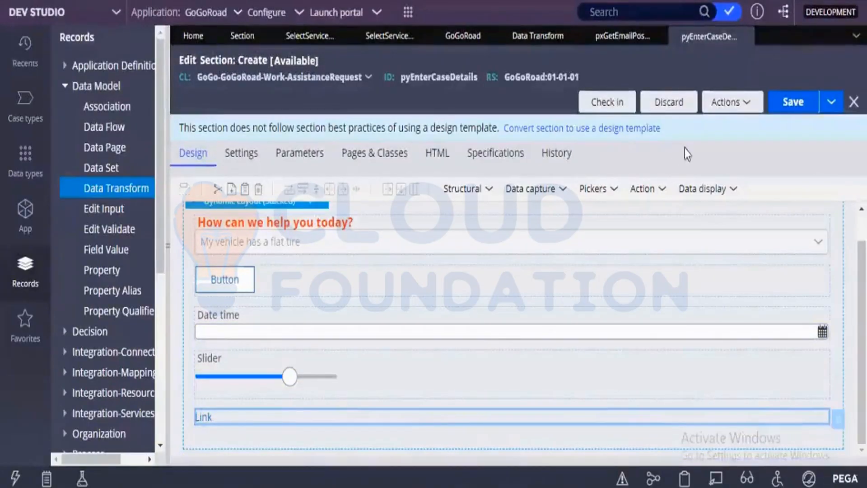
Step: Append a Map data display control below the Link in the section's stacked dynamic layout
click(709, 199)
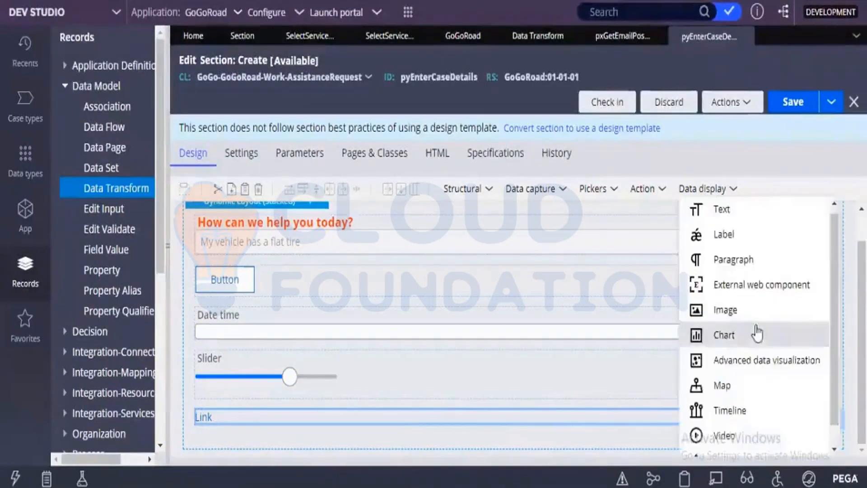
scroll(757, 366, down, 1)
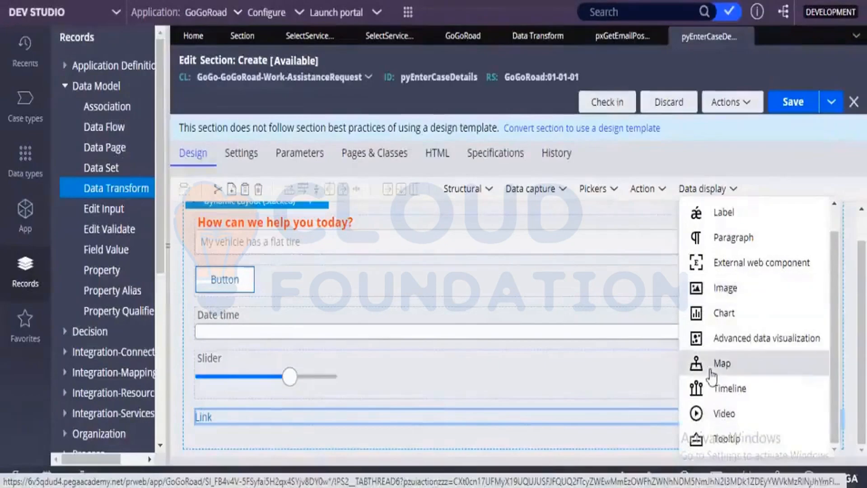
drag(712, 367, 505, 445)
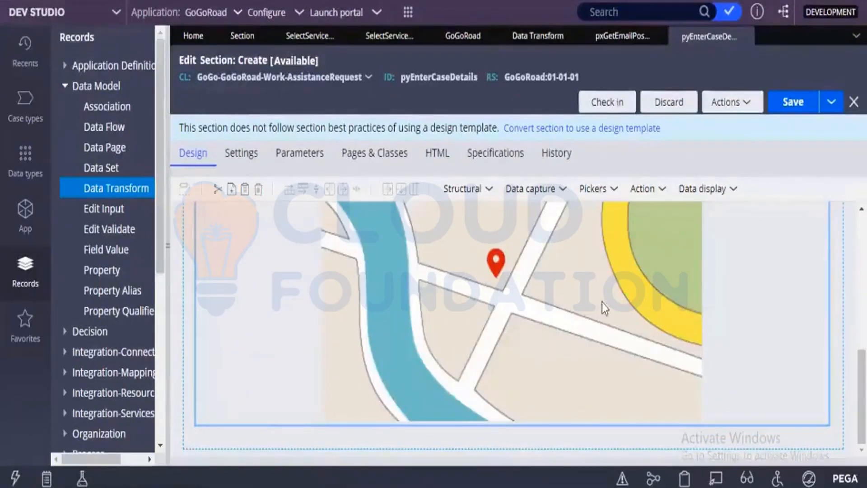
Step: Enable Show Current Location in the Map control's cell properties and save the section
scroll(621, 341, up, 3)
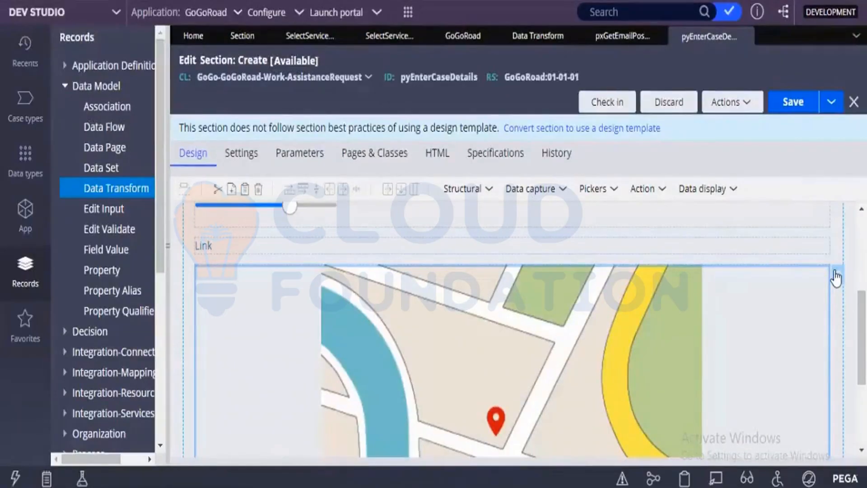
click(833, 270)
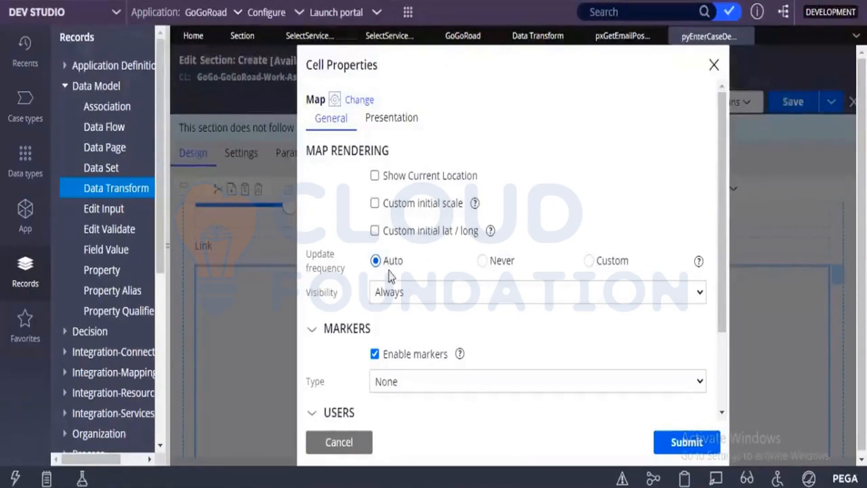
click(374, 176)
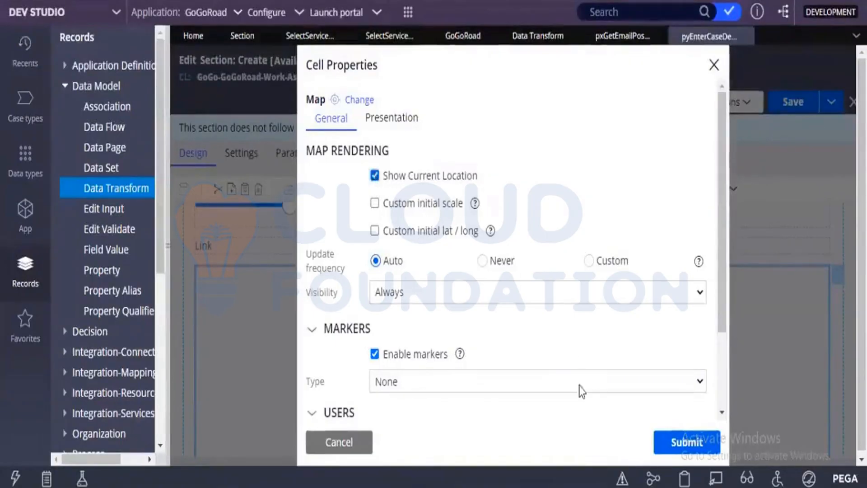
click(689, 443)
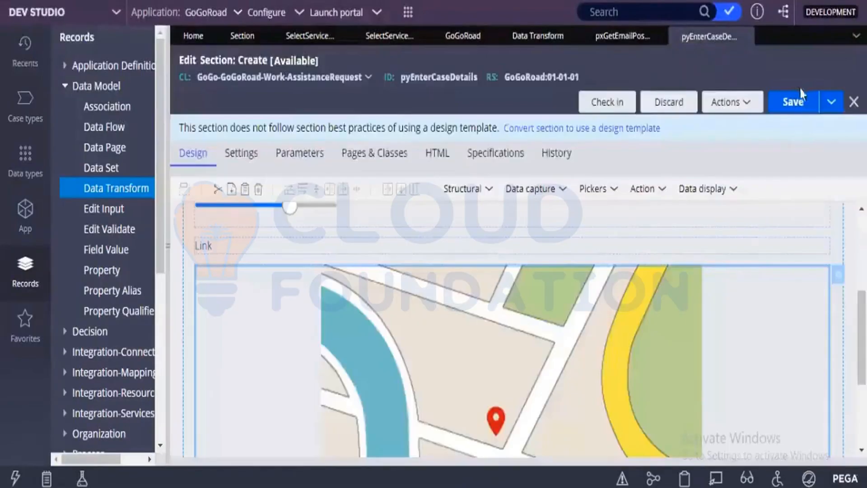
click(794, 109)
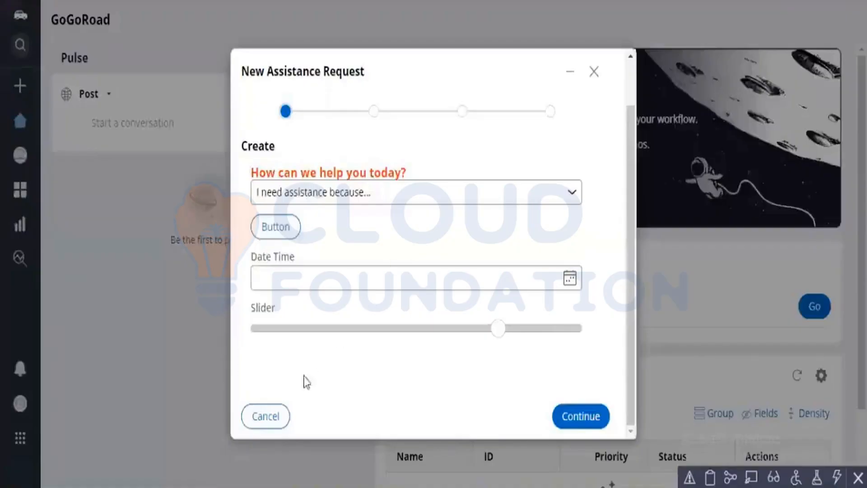
Step: Switch to the GoGoRoad portal and delete the open, unsubmitted Assistance Request case
click(265, 417)
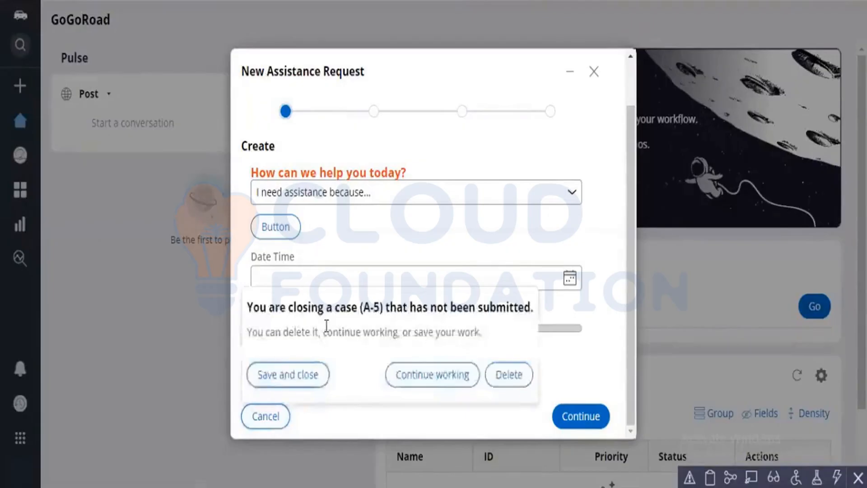
click(527, 376)
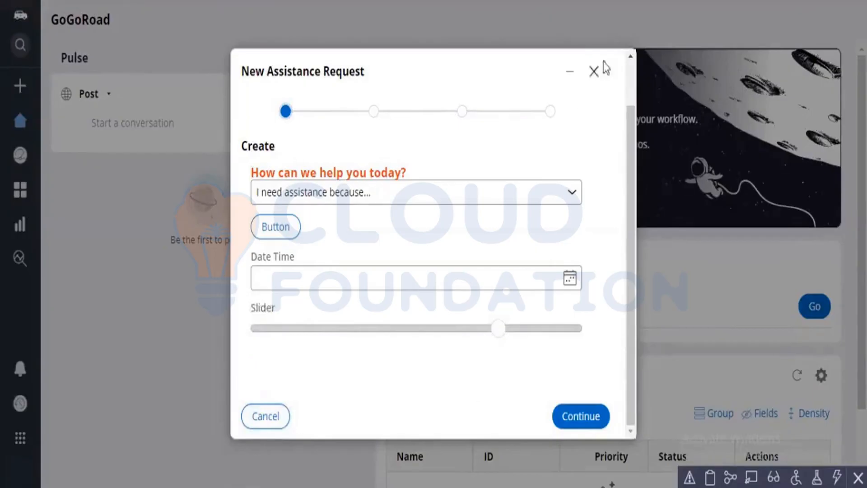
click(594, 73)
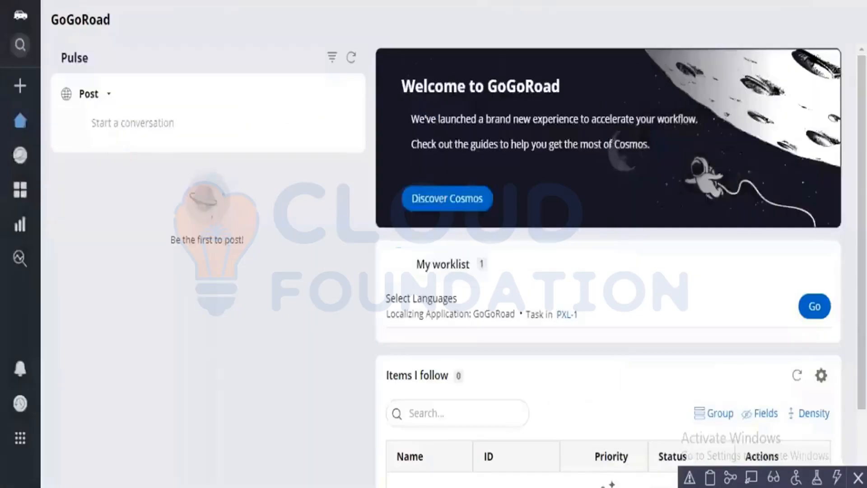
Step: Create a new Assistance Request in the portal to check the updated form
click(14, 86)
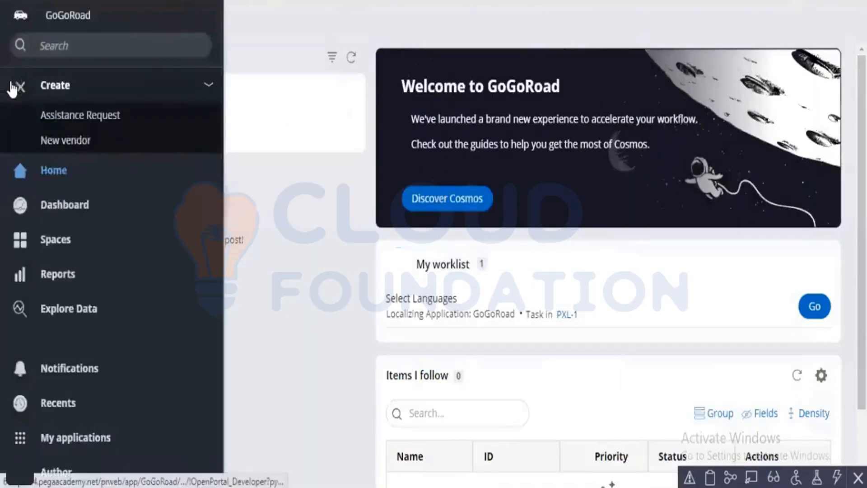
click(53, 118)
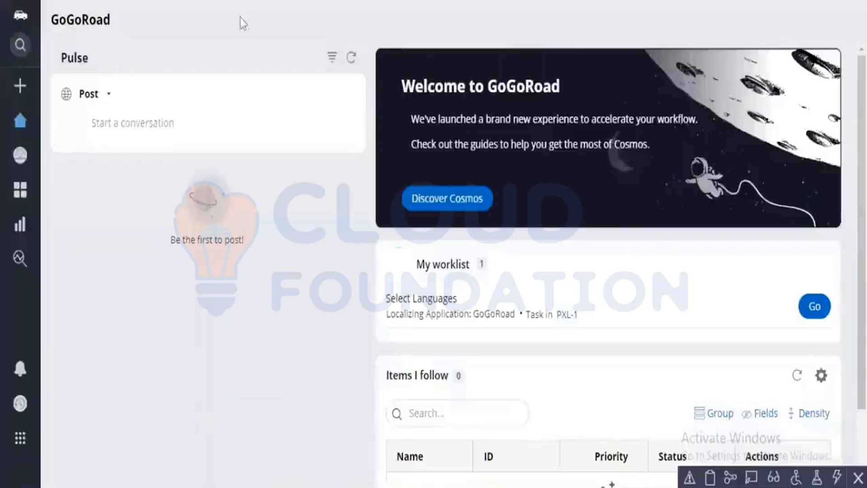
click(16, 82)
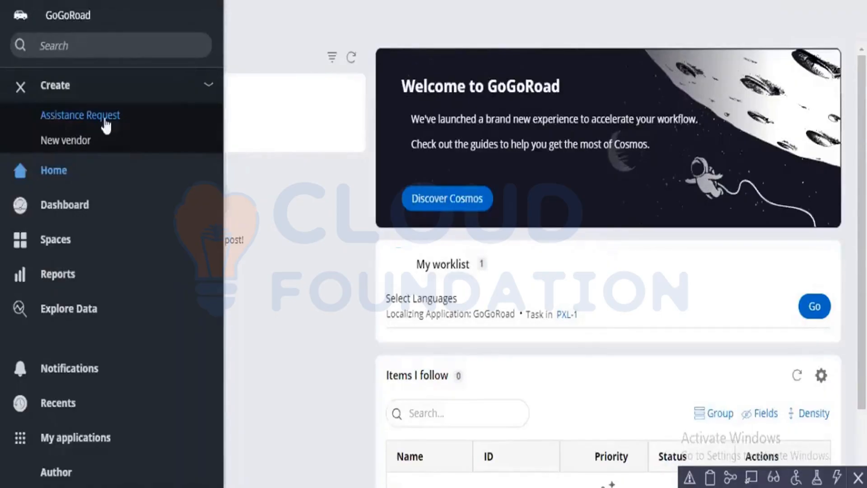
click(90, 115)
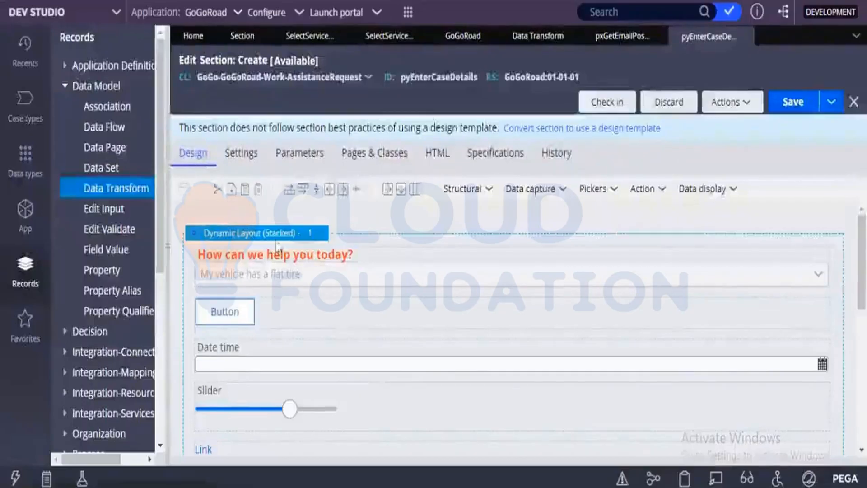
Step: Return to Dev Studio and set the section's dynamic layout format to Inline grid double
click(276, 243)
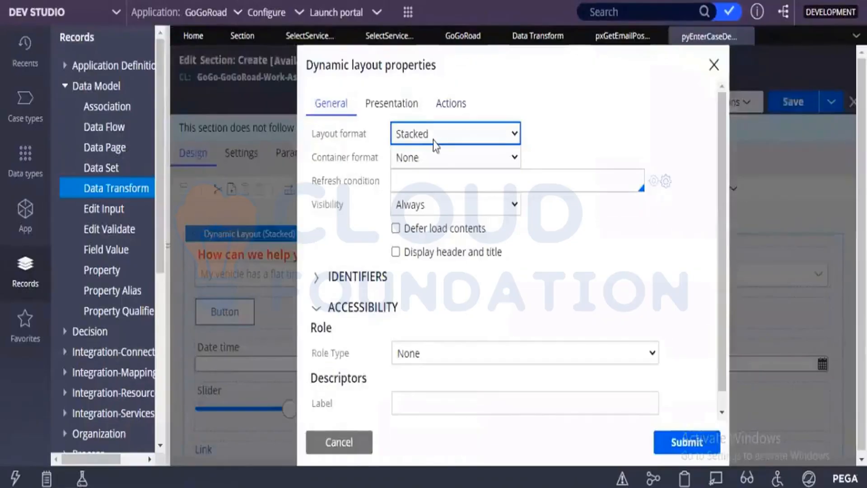
click(433, 140)
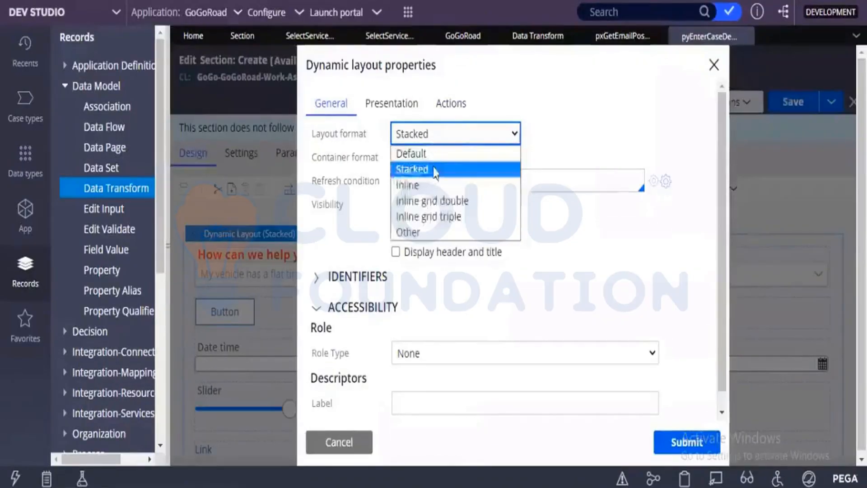
click(435, 200)
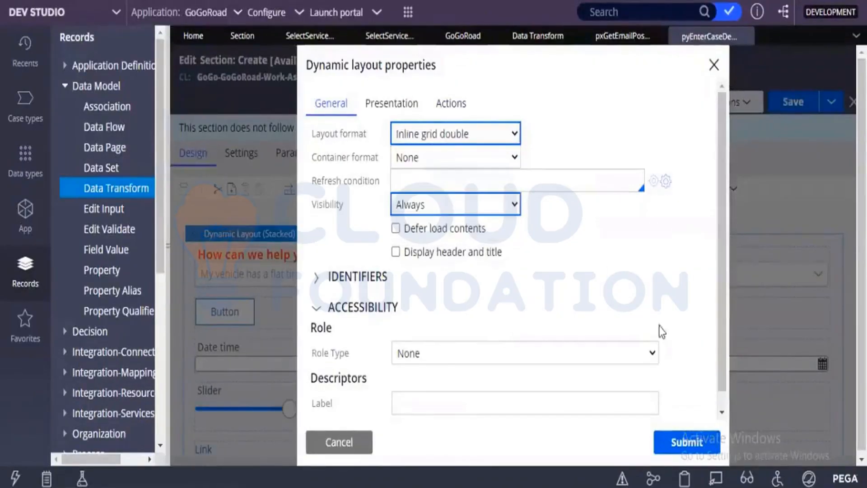
click(686, 450)
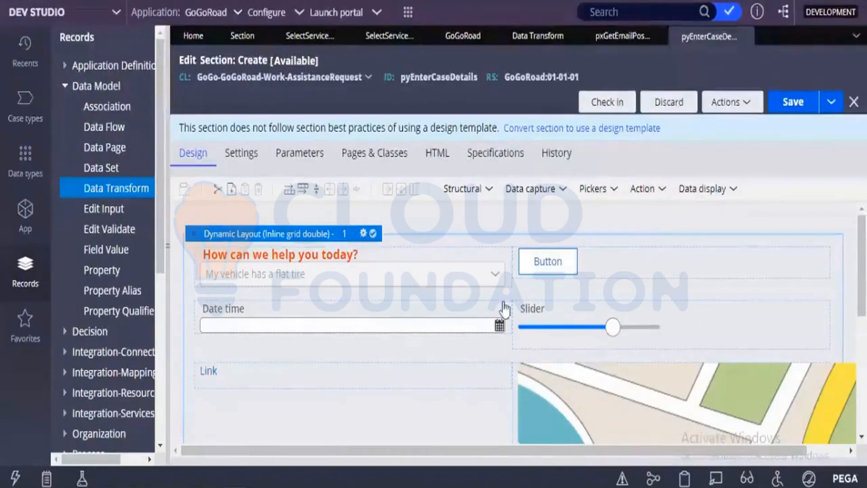
Step: Set the section's dynamic layout format to Inline grid triple
double_click(375, 259)
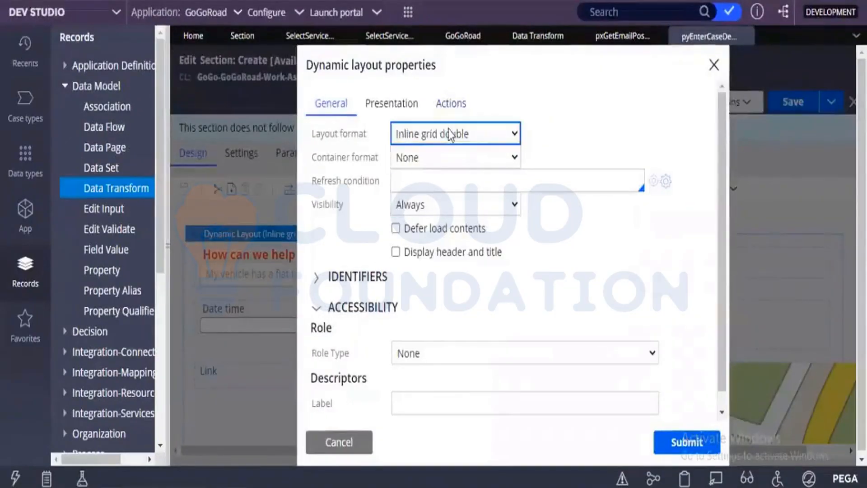
click(492, 133)
click(453, 219)
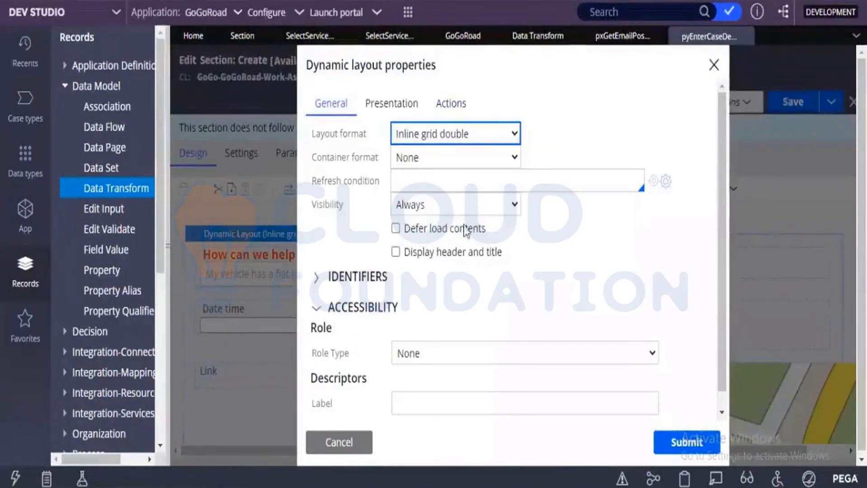
click(686, 442)
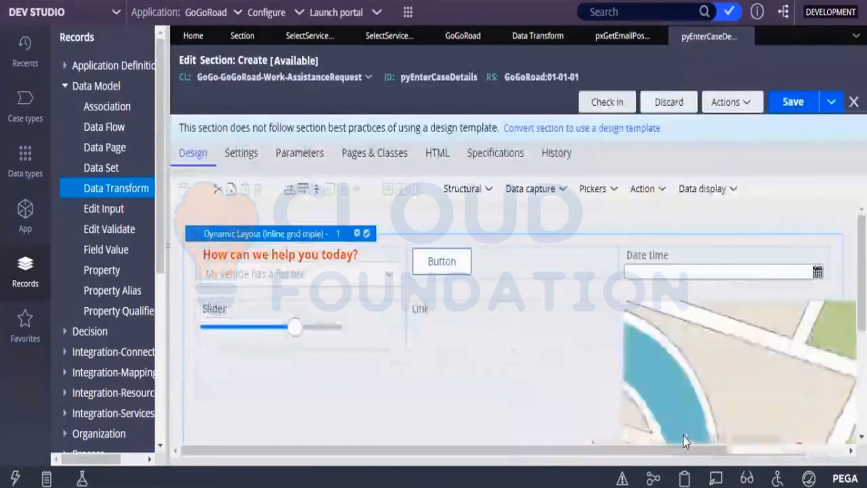
Step: Open the GoGoRoad application's skin, display the Buttons component styles, and view the new format form without creating a format
click(206, 14)
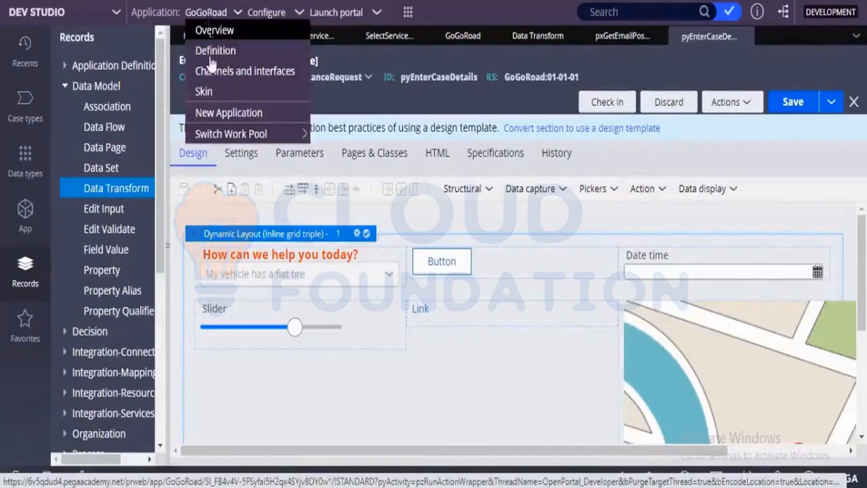
click(210, 89)
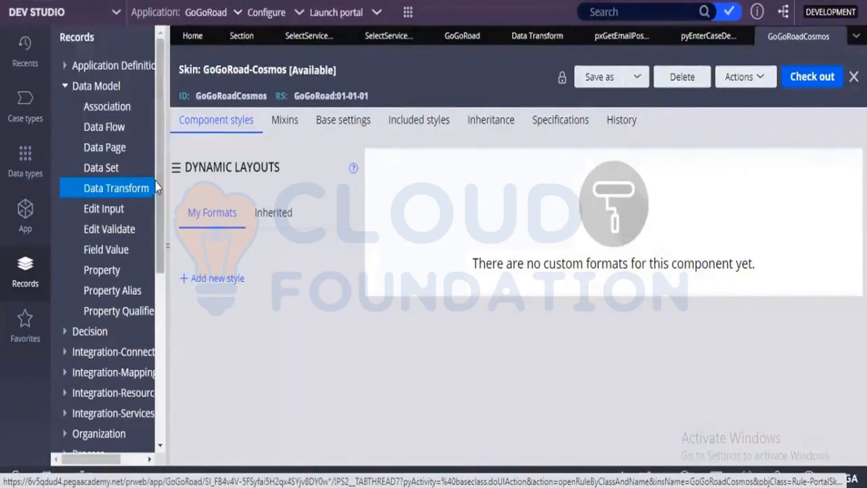
click(177, 168)
scroll(222, 361, down, 4)
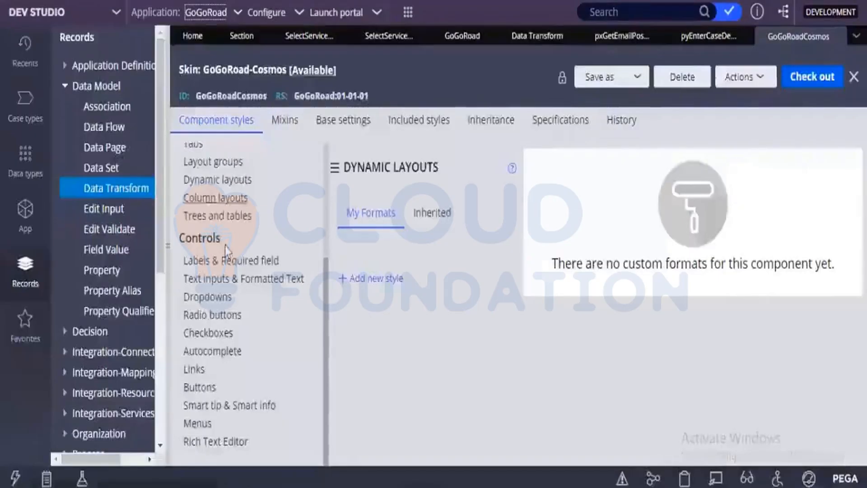
click(202, 396)
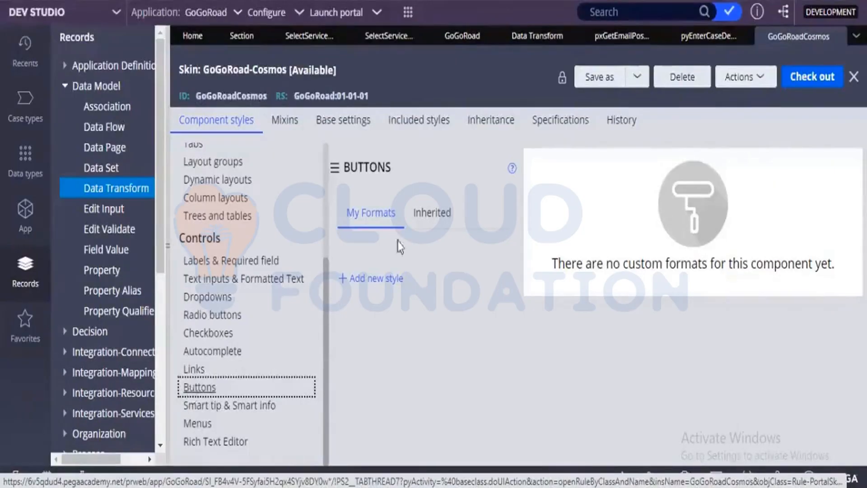
click(382, 284)
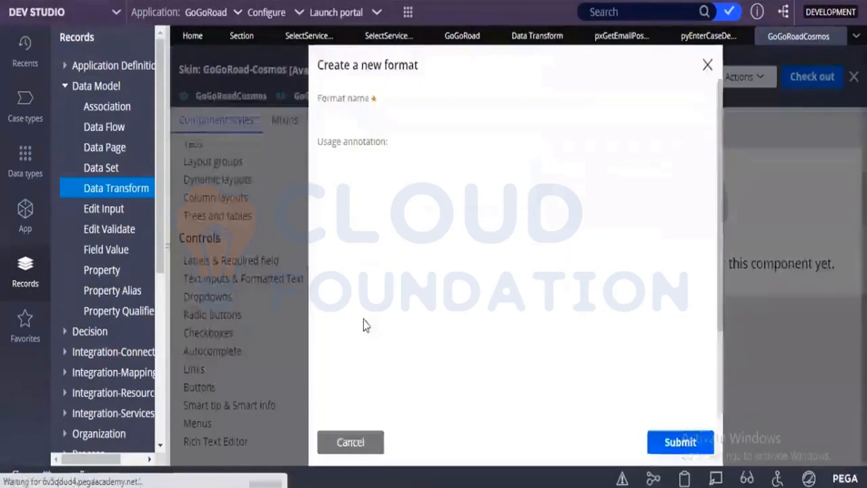
click(357, 446)
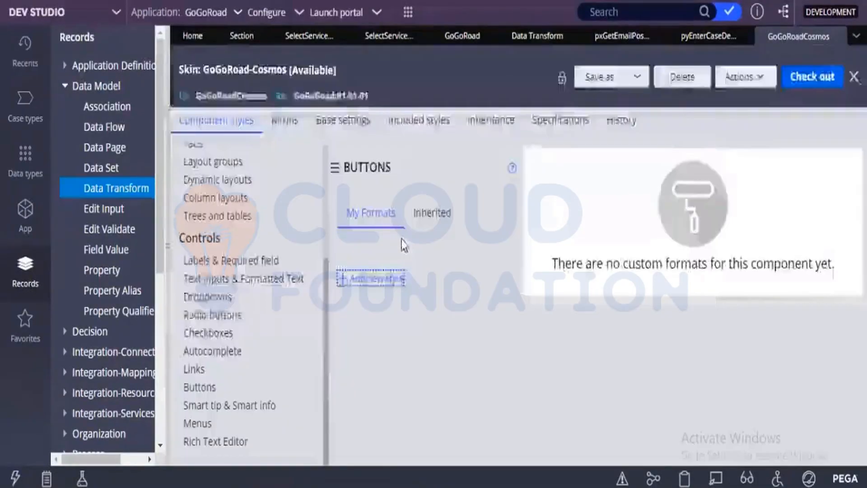
Step: Open the inherited Standard button format and examine its text, border, background, height, padding and button state settings
click(432, 221)
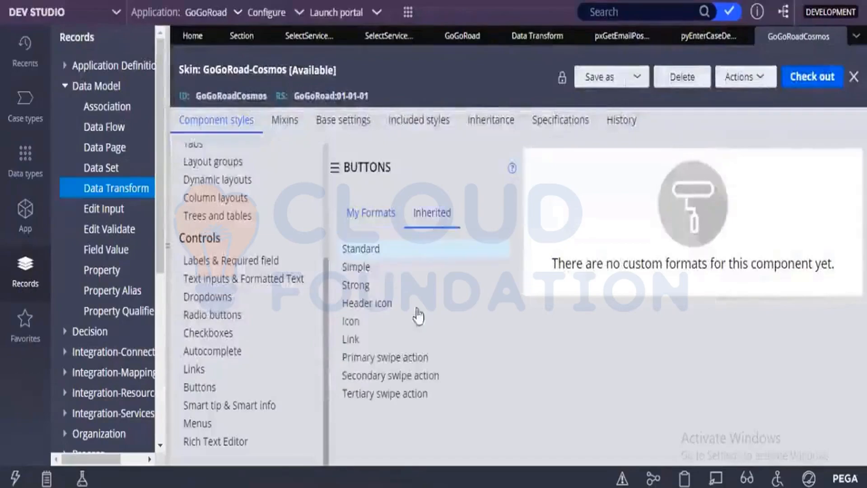
click(354, 249)
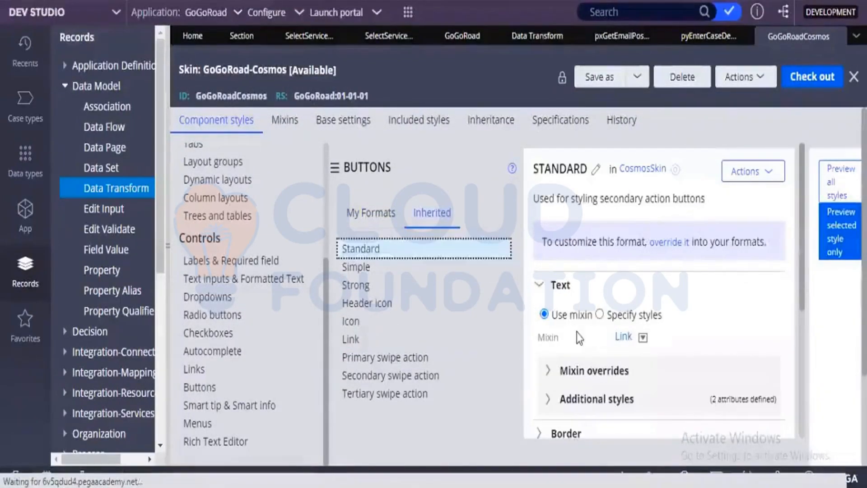
scroll(580, 337, down, 6)
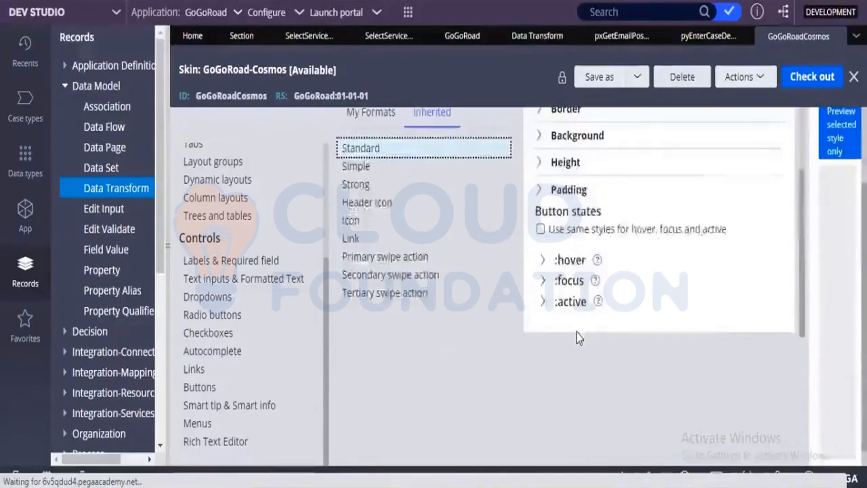
scroll(576, 332, up, 5)
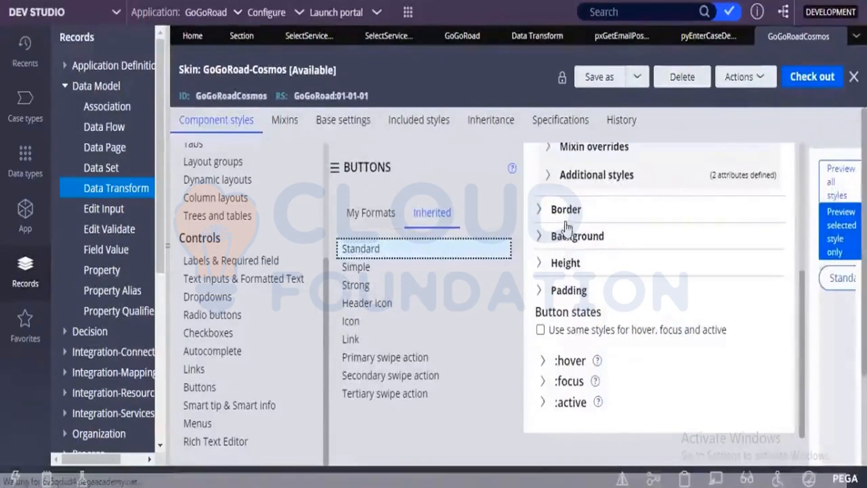